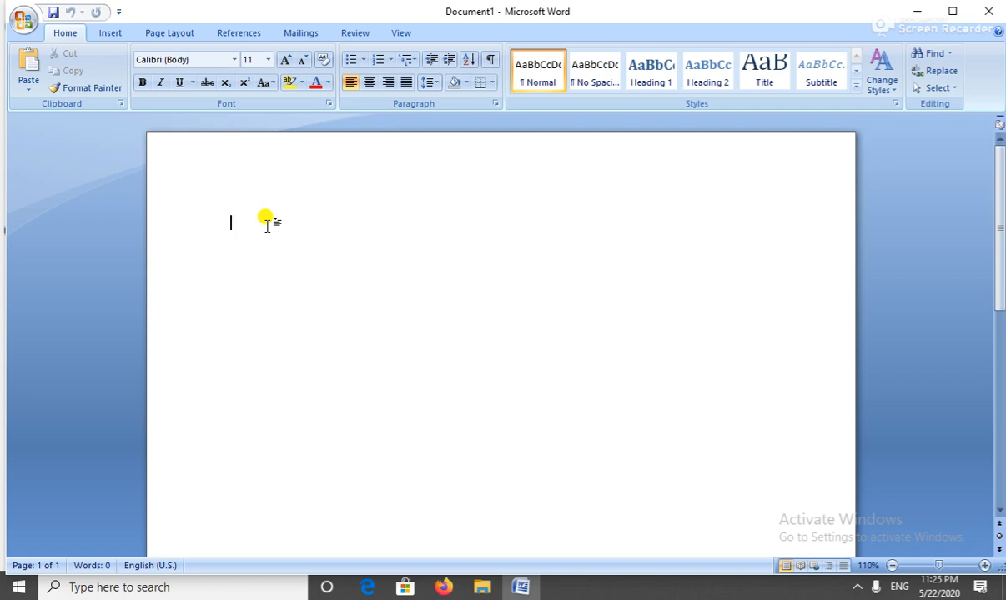
- Write the heading "Color name" on the first line, using the American spelling of color
text(col)
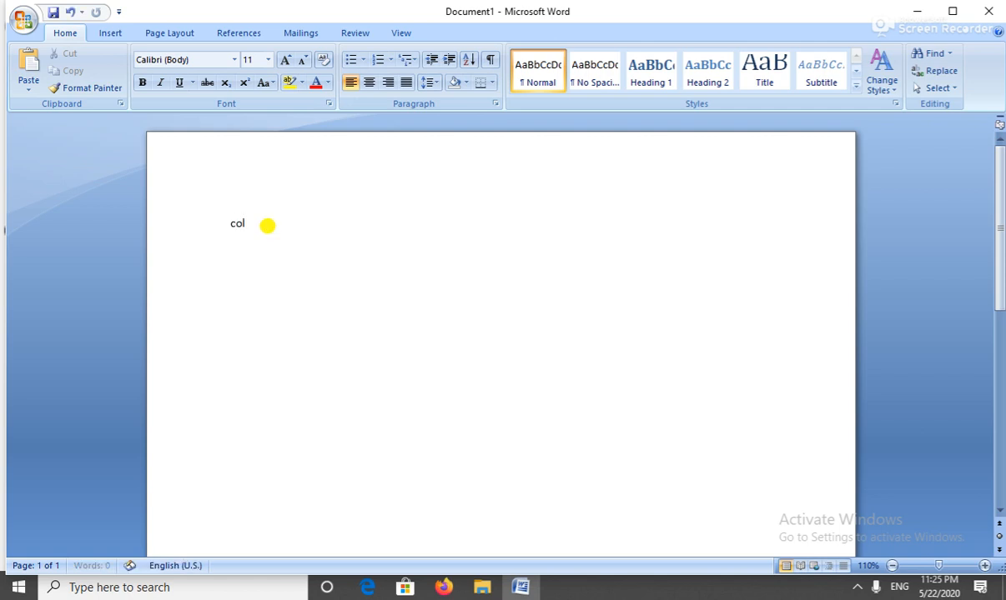
text(our name)
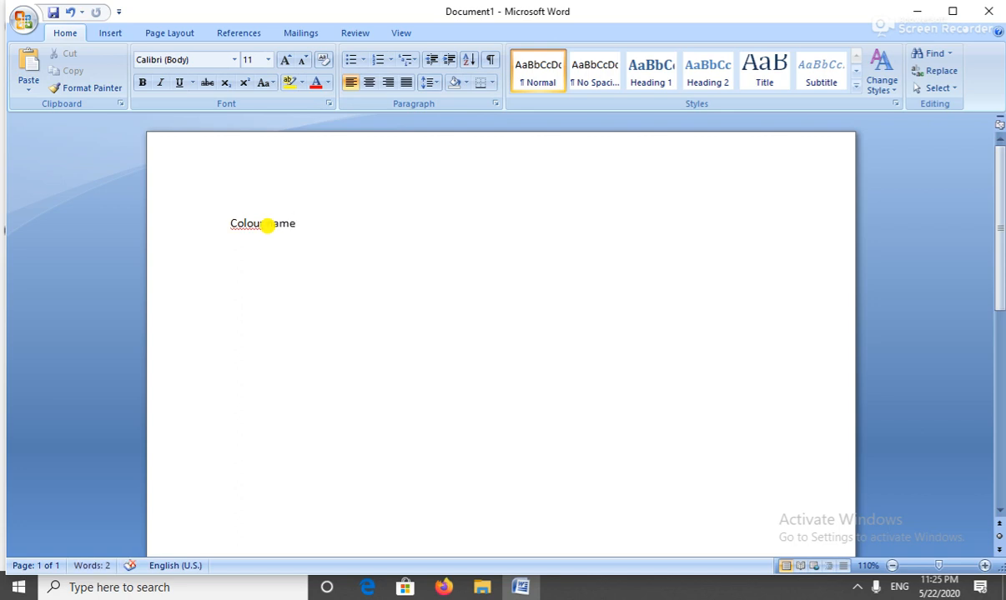
click(266, 228)
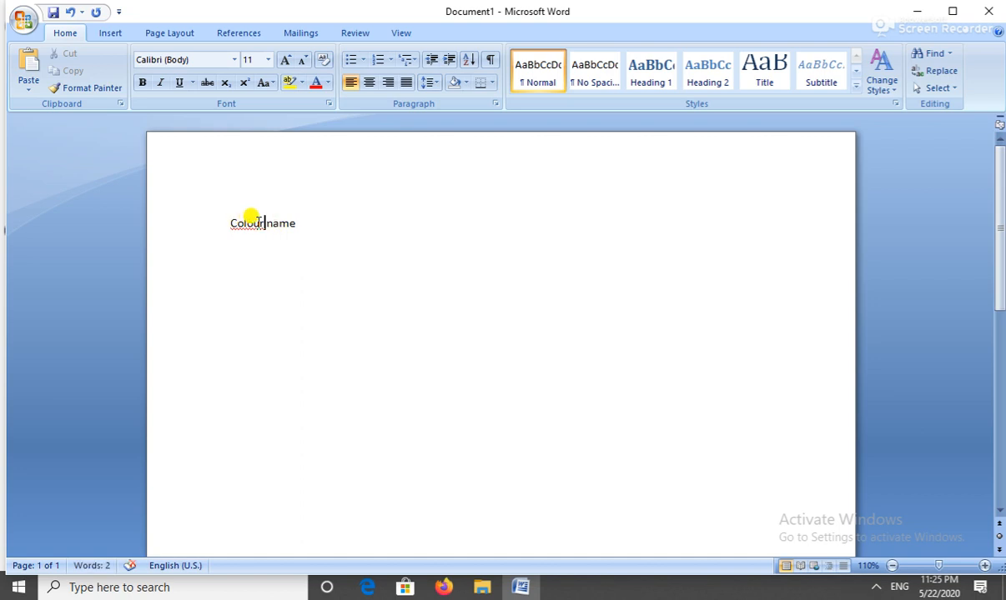
click(257, 224)
key(BackSpace)
click(302, 234)
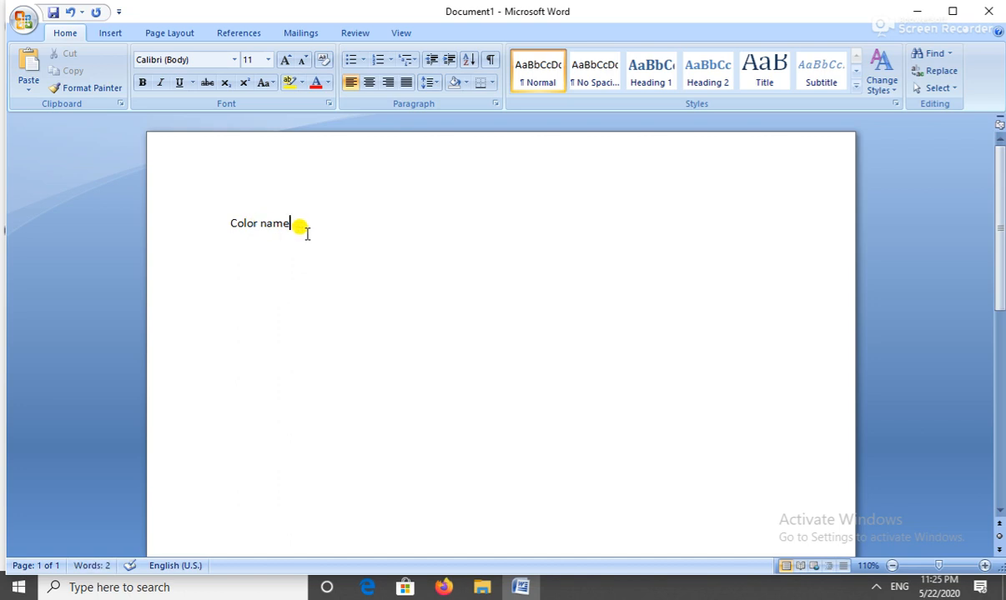
- Add the color names Red, Green, Blue and orange on separate lines below the heading
key(Return)
text(Red)
key(Return)
text(green)
key(BackSpace)
key(BackSpace)
key(BackSpace)
text(a)
key(BackSpace)
text(een)
key(Return)
text(blue)
key(Return)
text(orange)
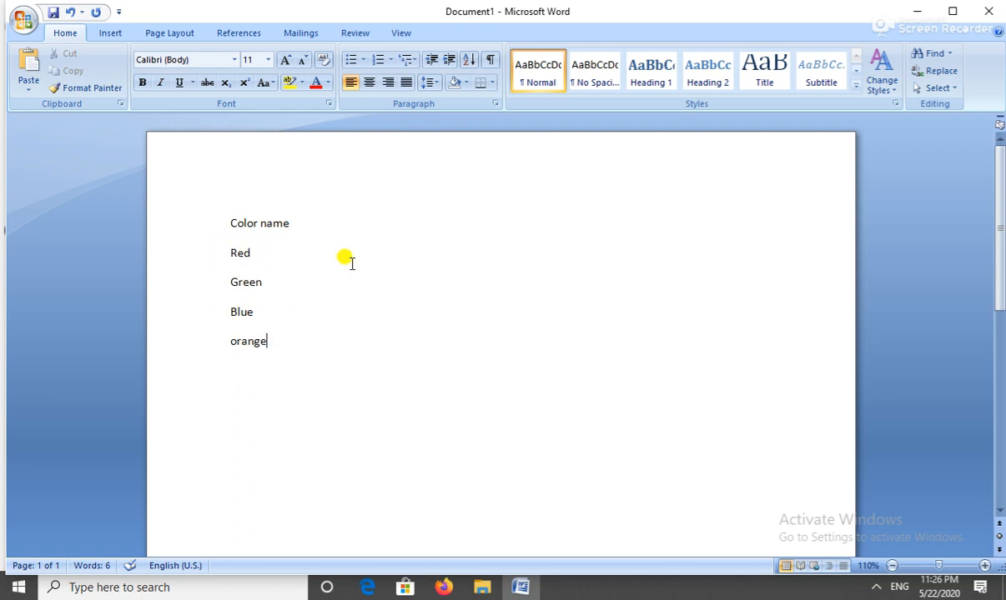
- Apply solid round bullets to the four color lines, and change the bullet style to check marks
click(364, 64)
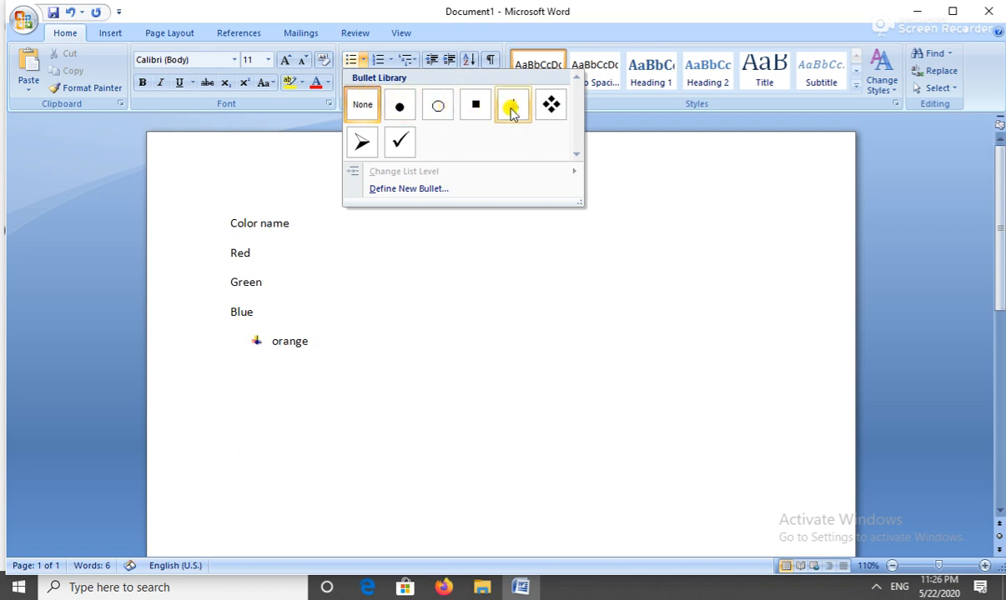
click(424, 318)
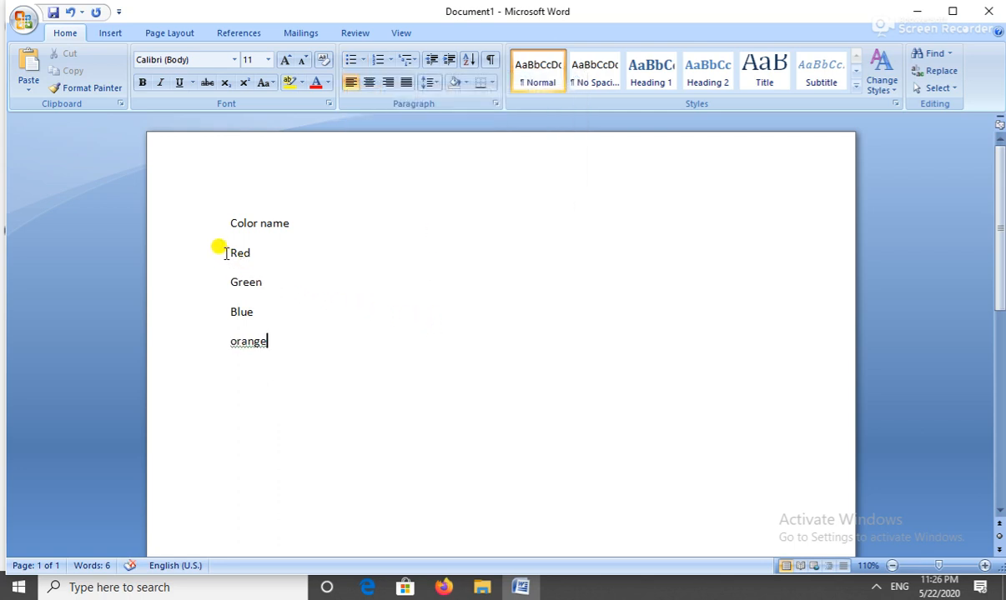
drag(225, 253, 294, 358)
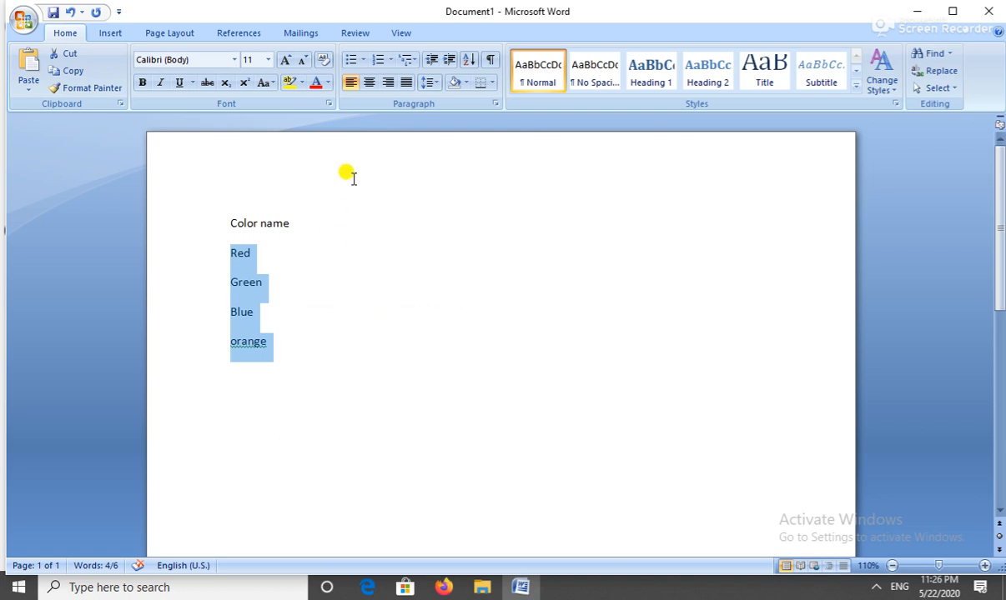
click(363, 61)
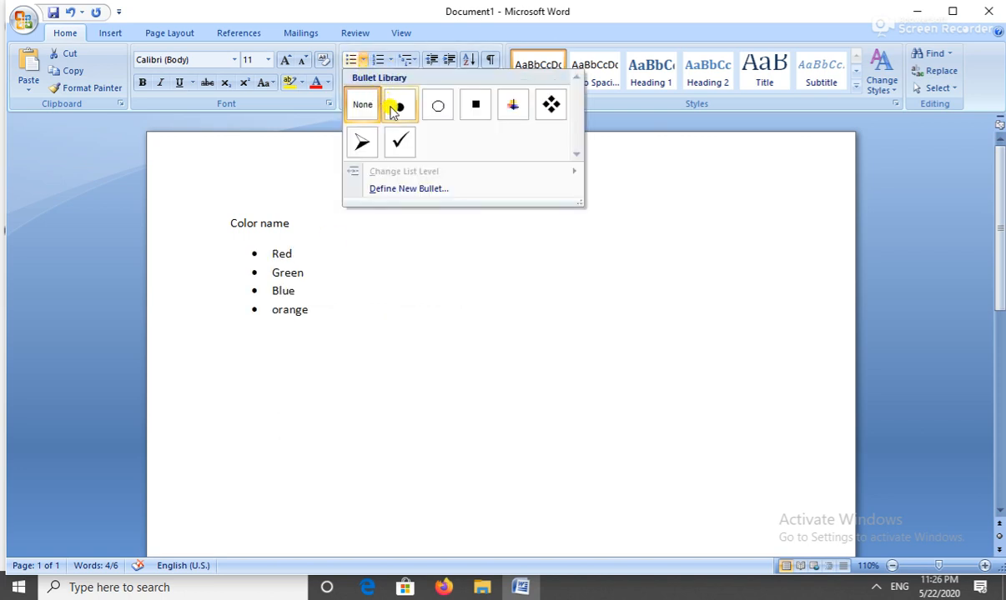
click(395, 109)
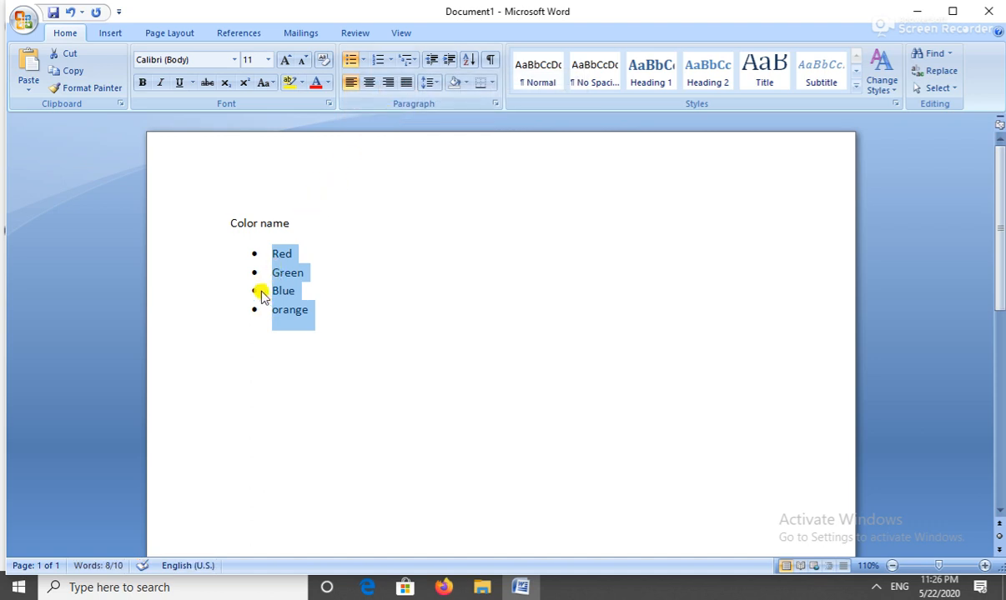
click(362, 60)
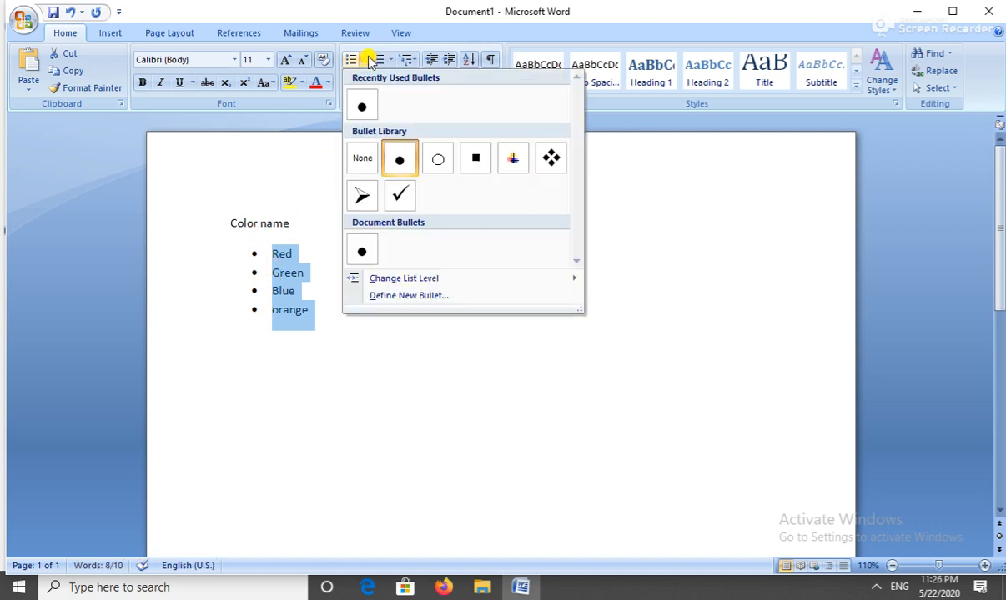
click(401, 198)
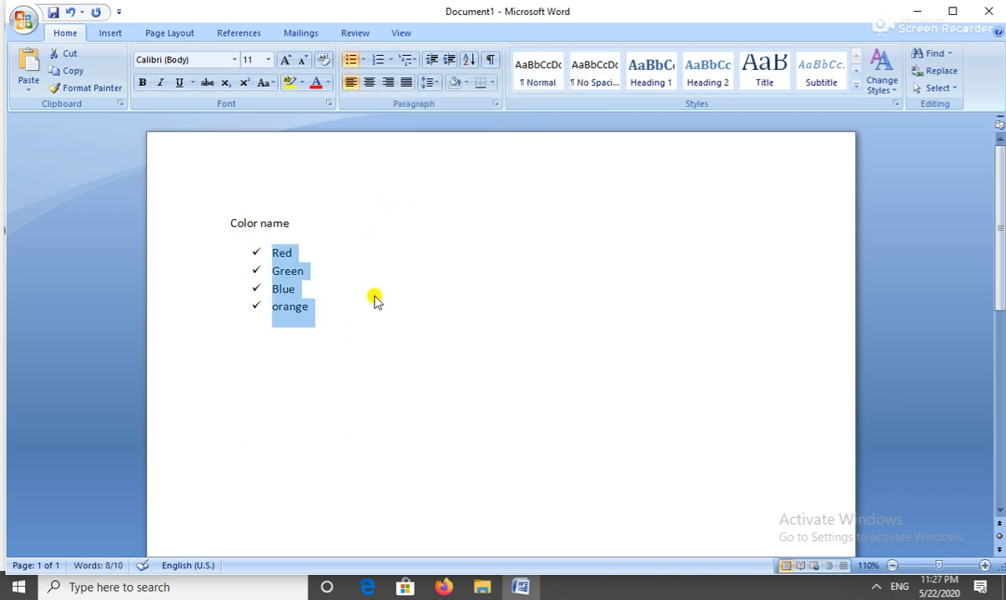
click(374, 290)
- Start an unbulleted paragraph below the check-mark list and enter the heading "Color name" there
click(330, 325)
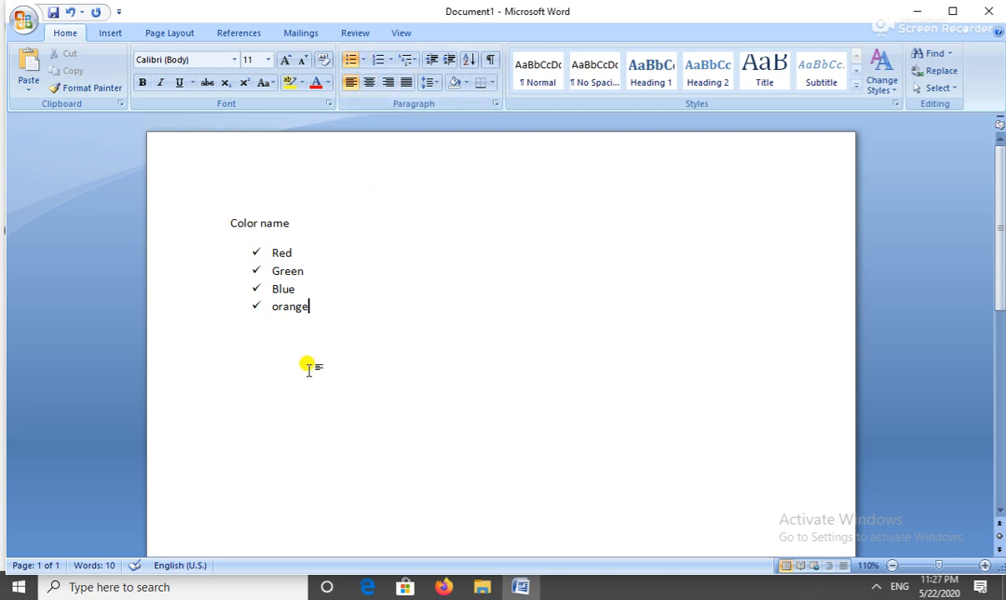
key(Return)
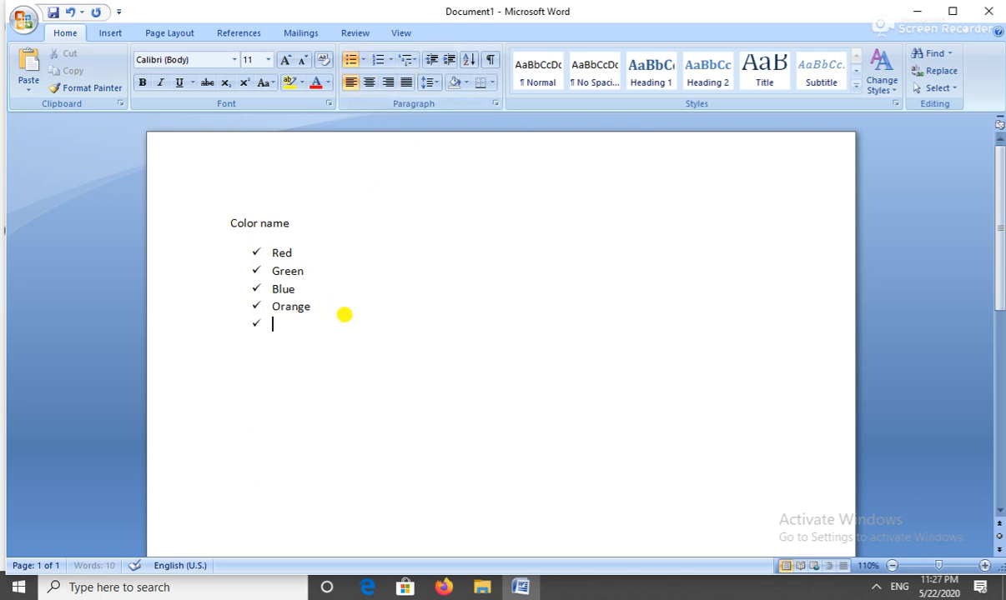
key(BackSpace)
key(BackSpace)
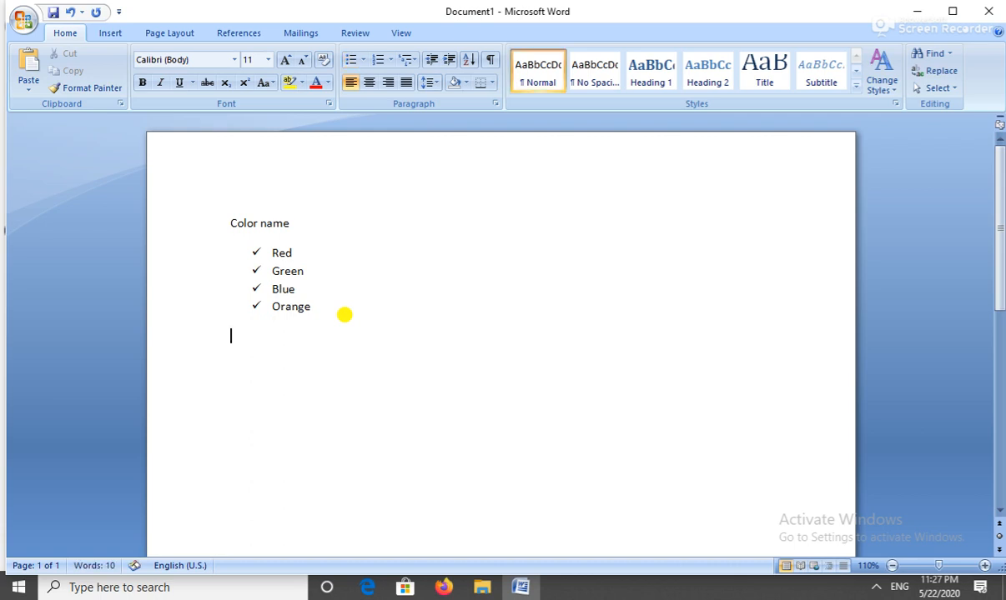
key(BackSpace)
key(Return)
key(BackSpace)
text(color name)
- Enter Red, Green, Blue and Orange on separate lines below the second "Color name" heading
key(Return)
text(red)
key(Return)
text(gr)
key(BackSpace)
text(reen)
key(Return)
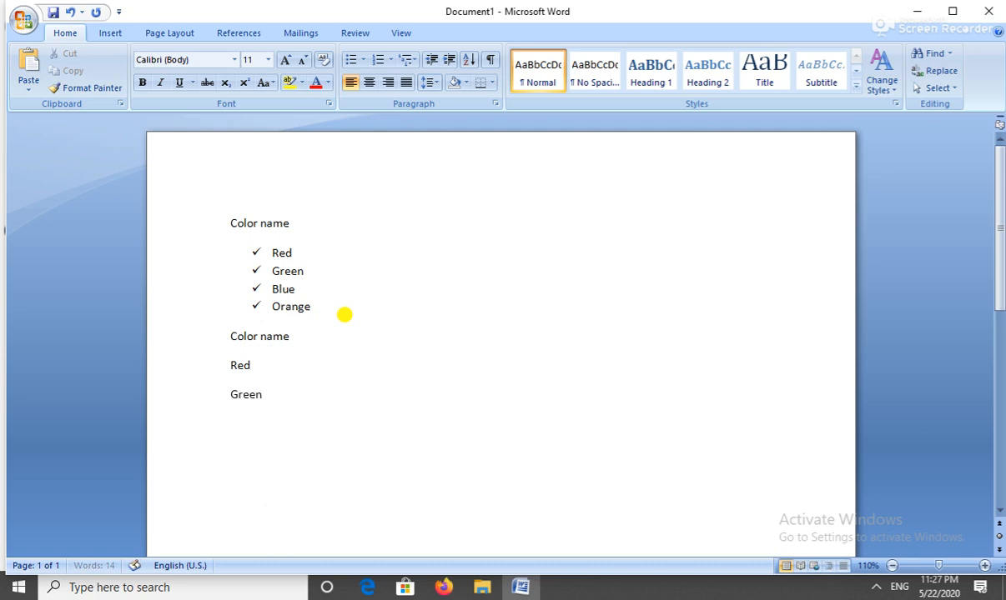
text(blue)
key(Return)
text(orN)
key(BackSpace)
text(ange)
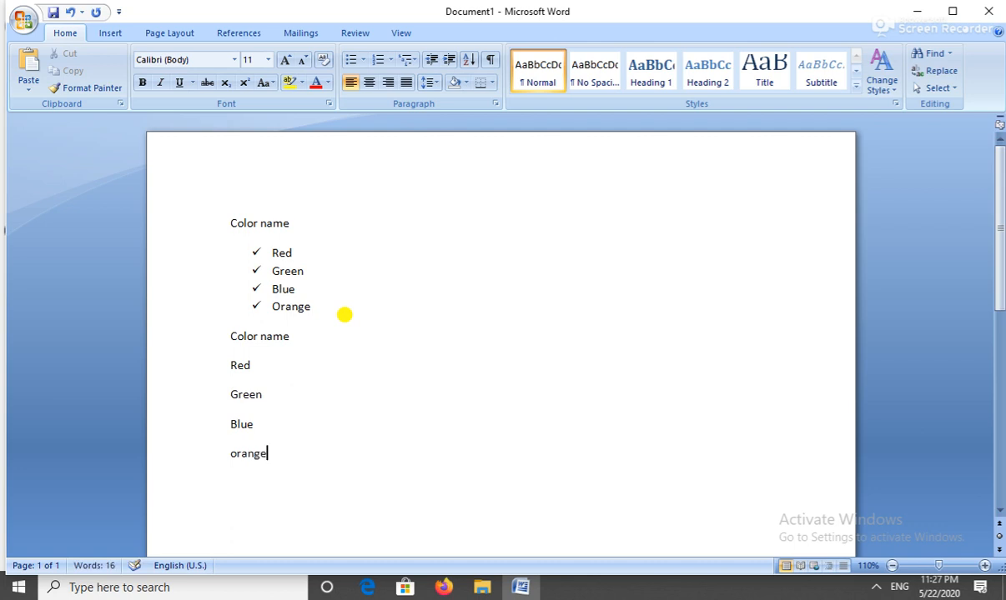
key(Return)
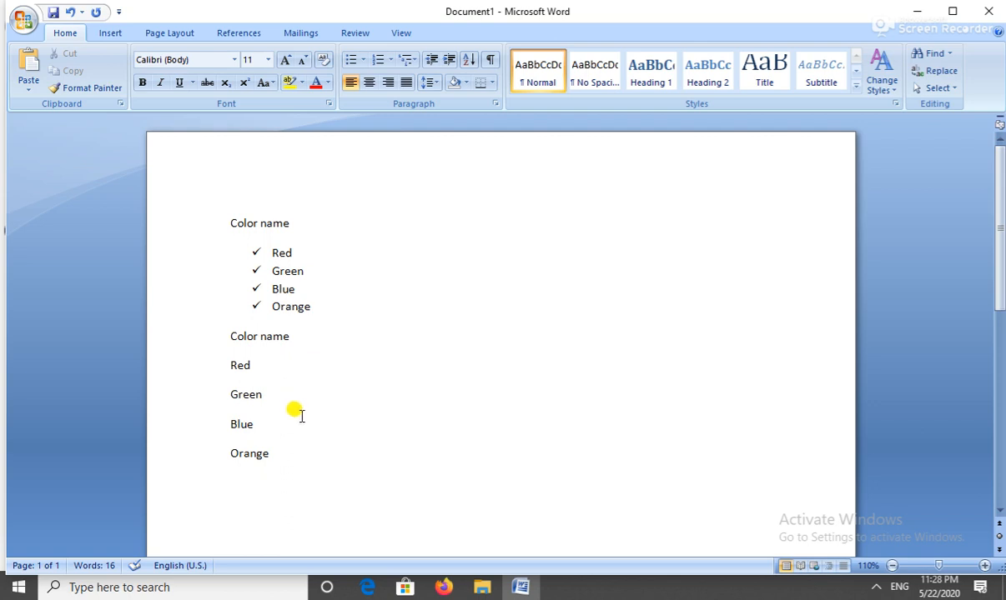
- Number the four colors below the second heading with the 1. 2. 3. format
drag(280, 455, 230, 374)
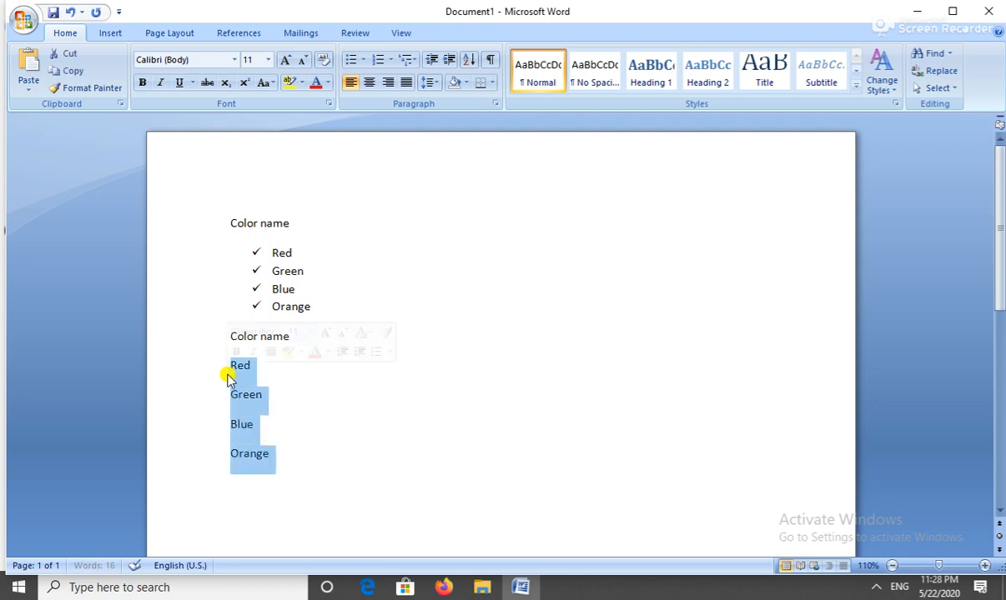
click(390, 61)
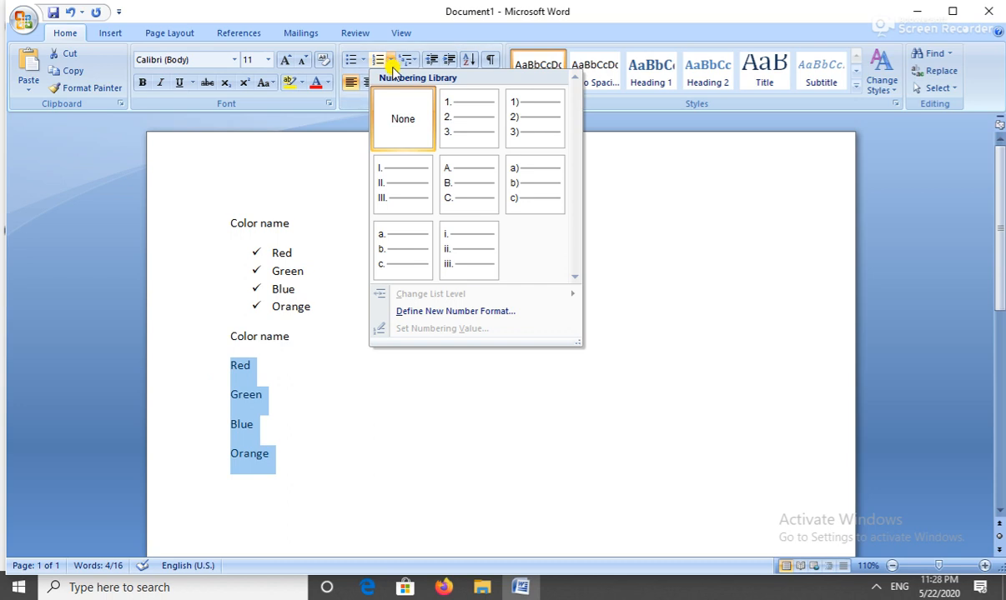
click(451, 99)
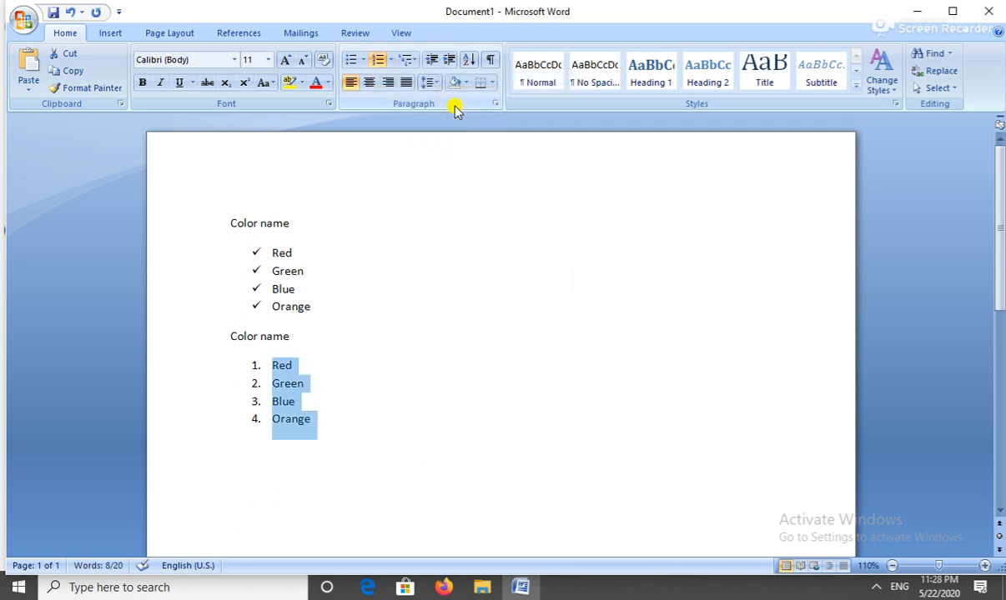
- Change the second list's numbering to the 1) 2) 3) format, and switch it to uppercase Roman numerals
click(389, 60)
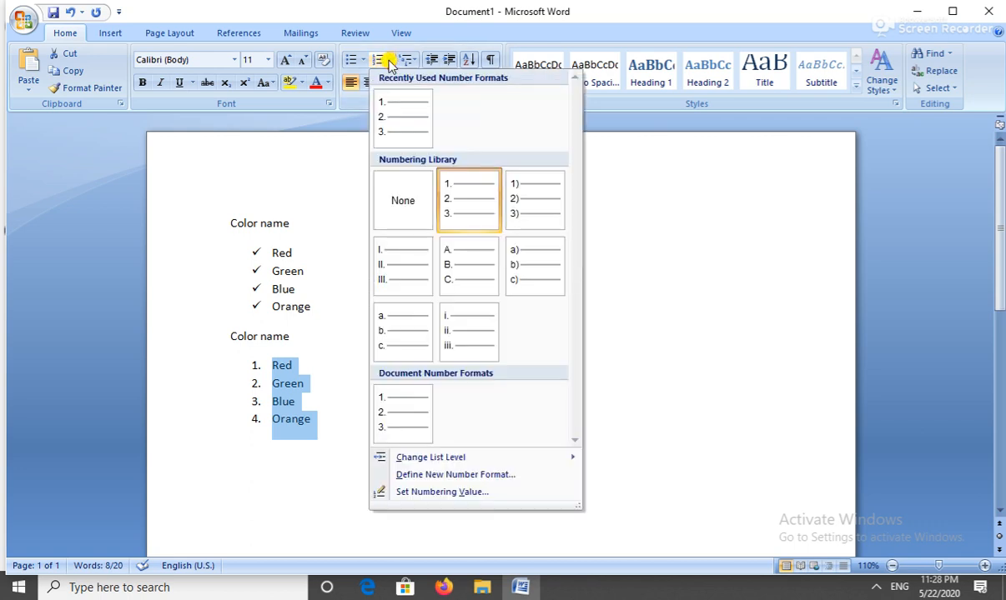
click(524, 218)
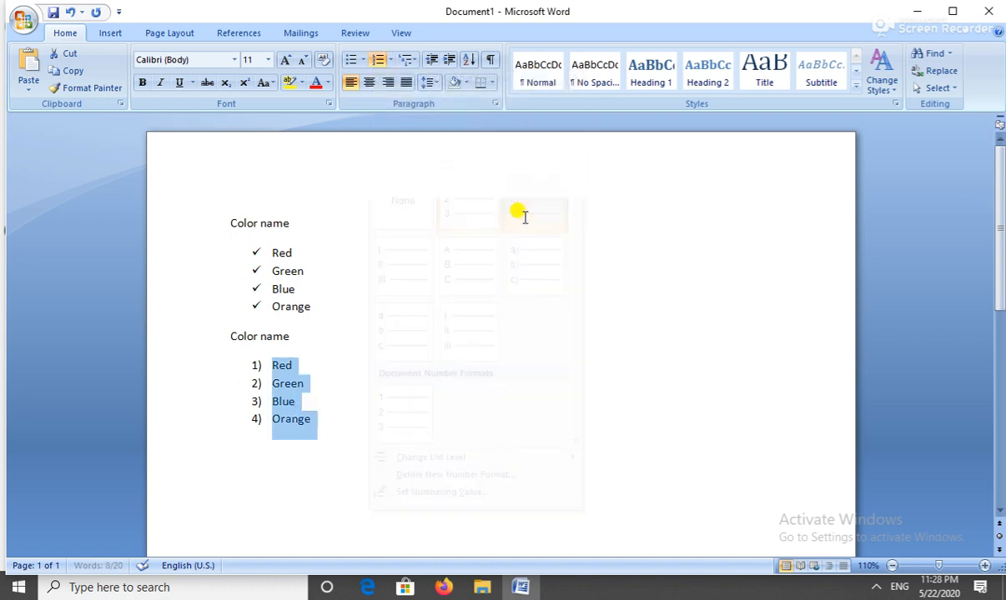
click(390, 60)
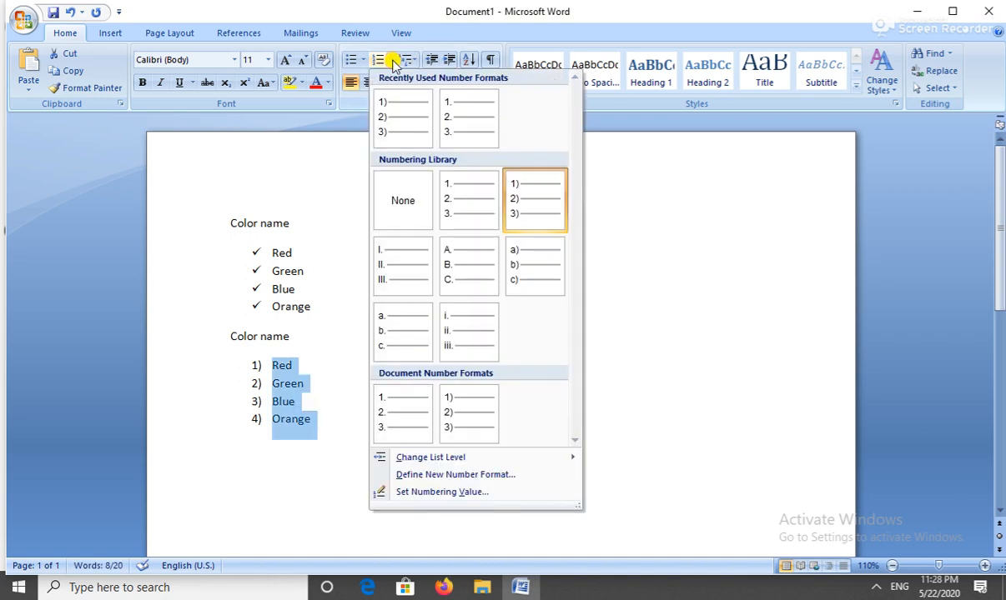
click(393, 281)
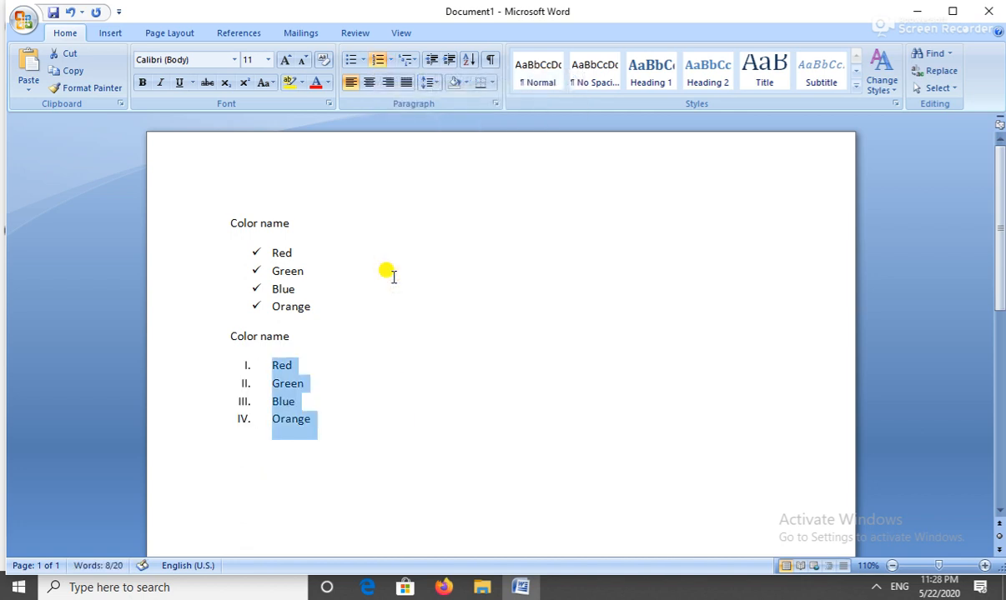
- Change the second list's numbering to the A. B. C. format, and switch it to a) b) c)
click(387, 61)
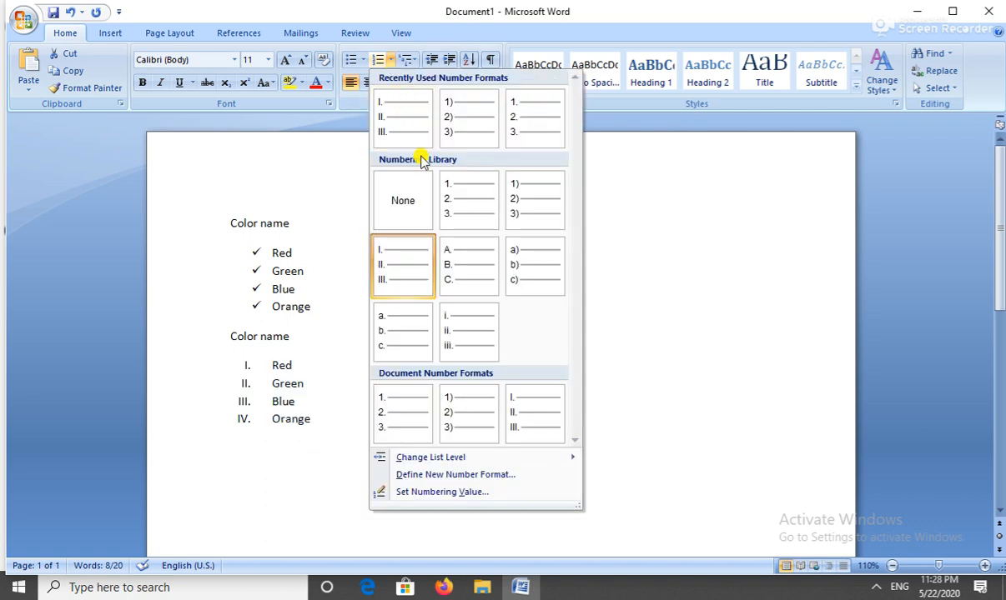
click(474, 280)
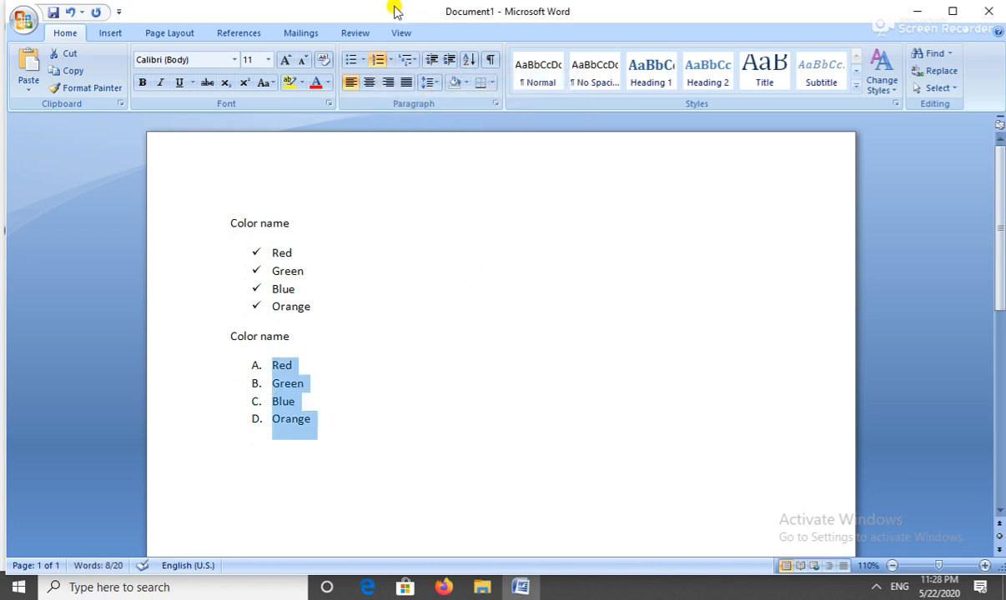
click(390, 60)
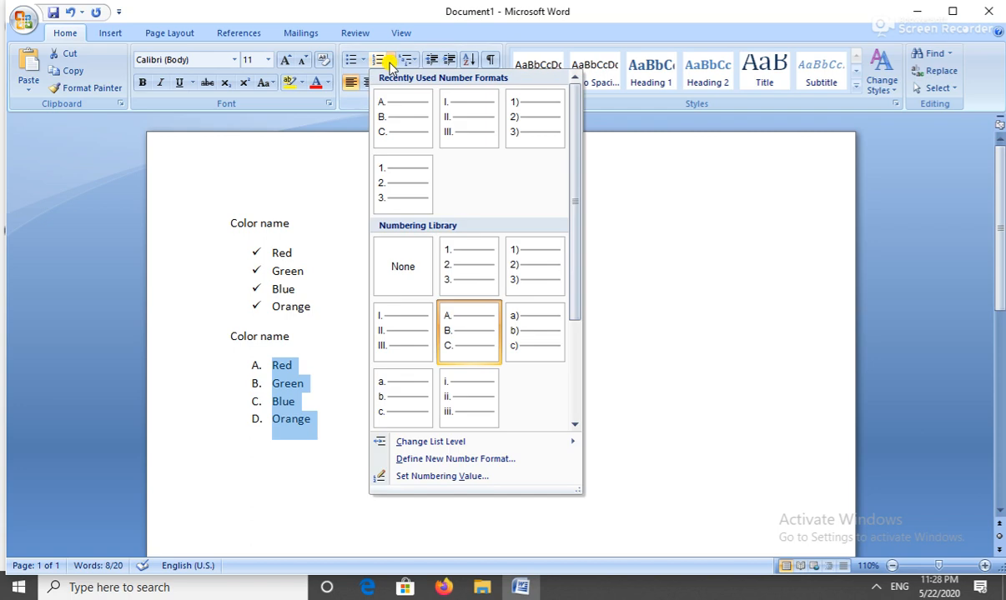
click(525, 329)
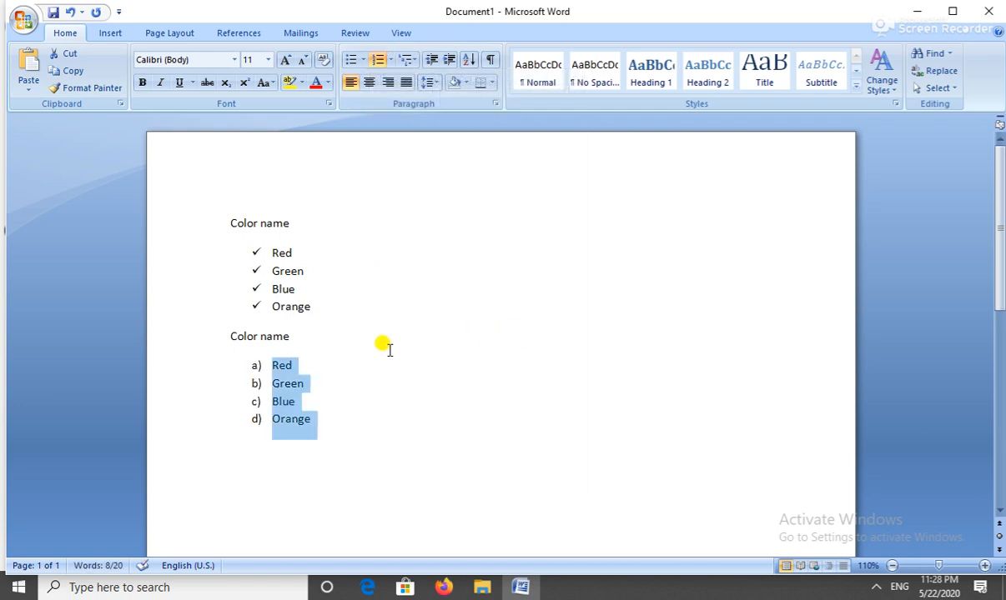
click(361, 422)
drag(328, 421, 268, 374)
click(323, 417)
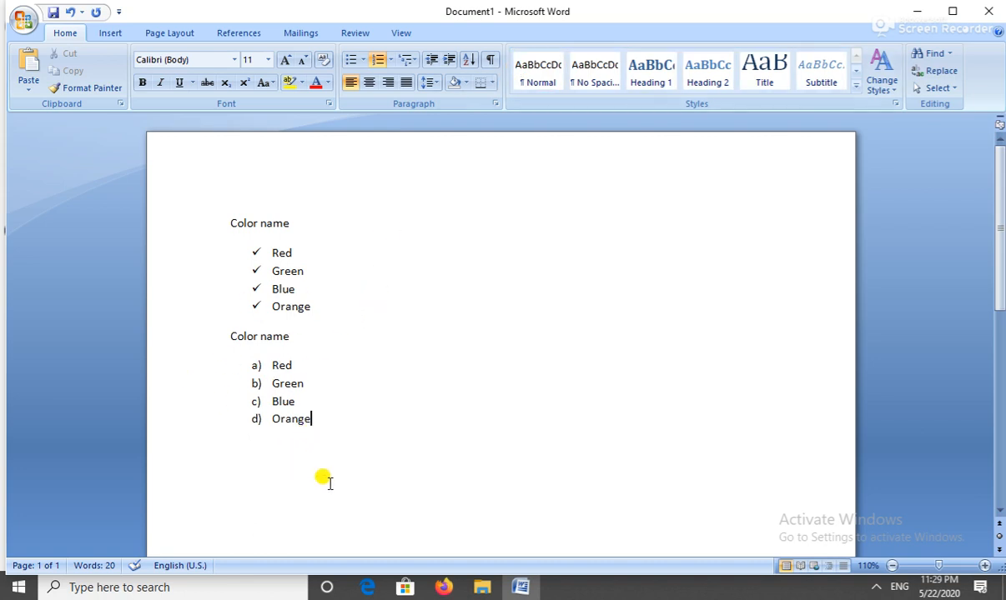
click(381, 504)
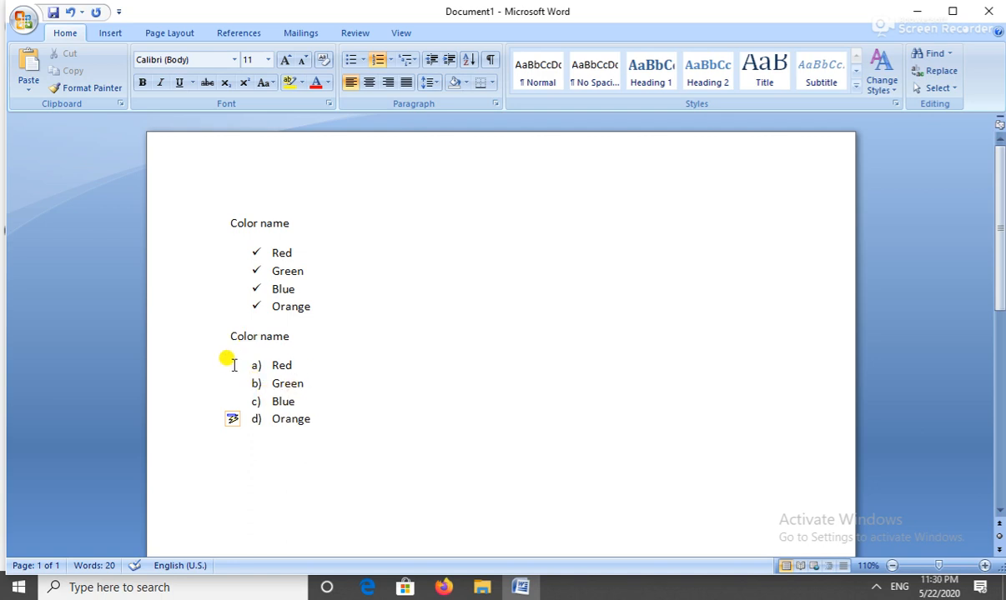
- Change the second list's numbering to lowercase Roman numerals in the i. ii. iii. format
drag(242, 360, 325, 426)
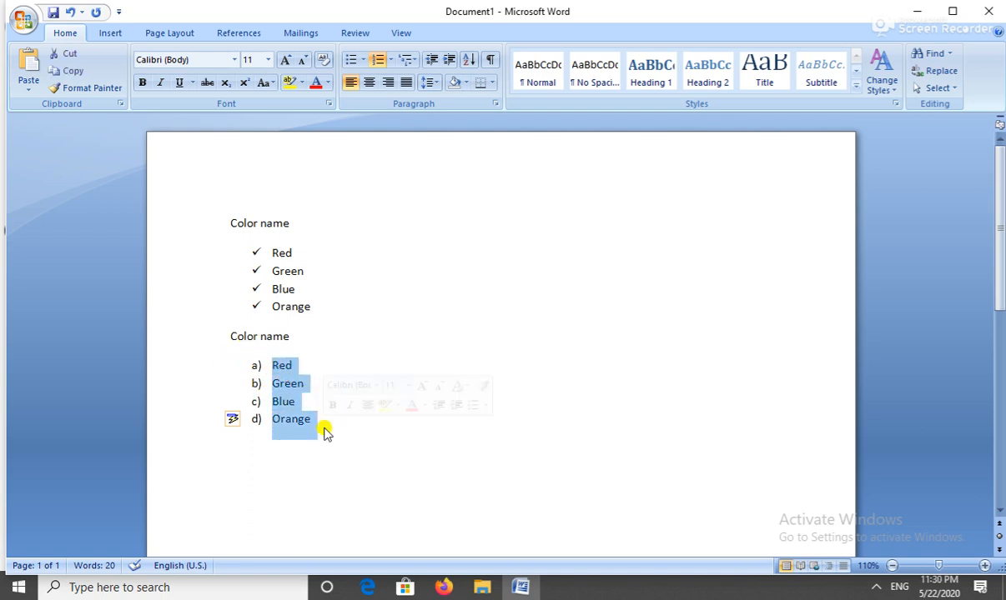
click(324, 423)
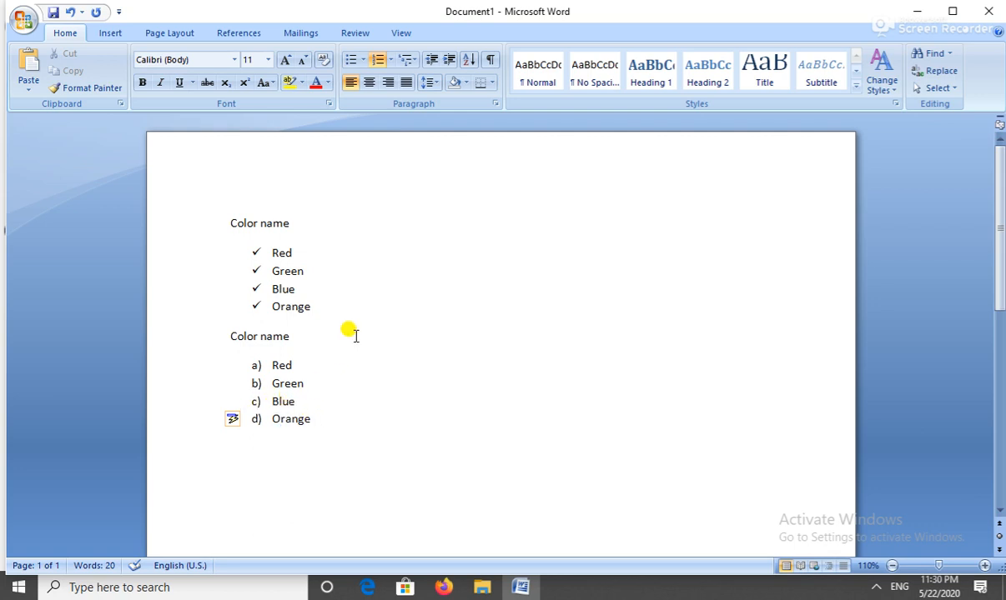
click(390, 61)
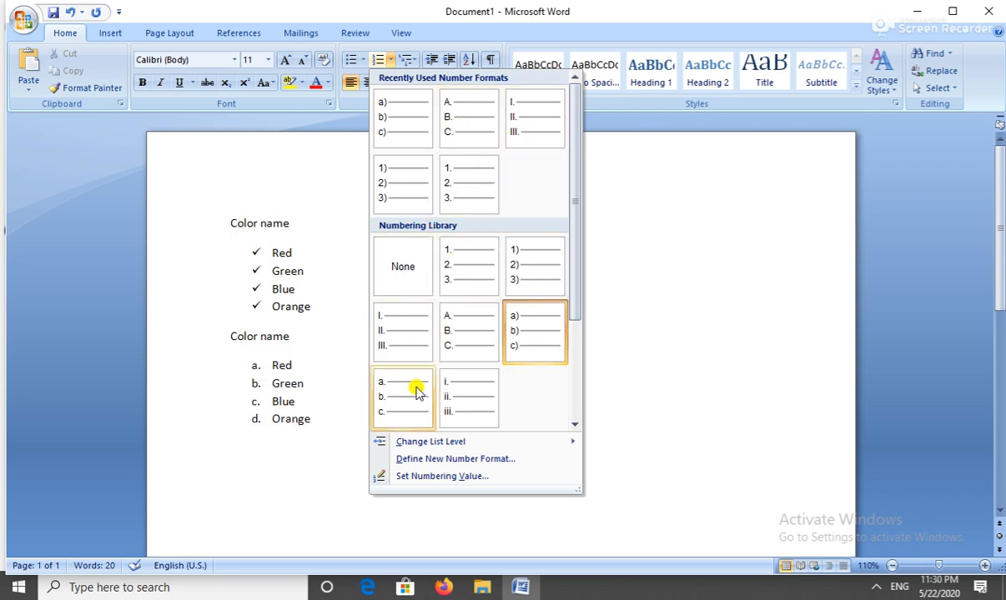
click(479, 389)
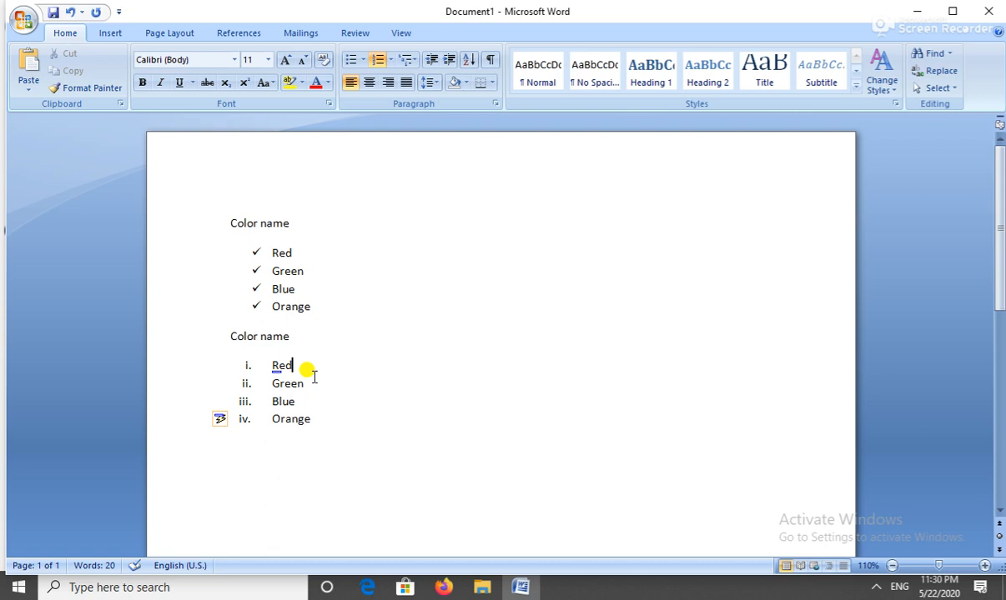
- Add unnumbered lines Pen, Book, Copy and Pencil below Red in the second list, correcting the misspelled Pencile to Pencil
key(Return)
key(BackSpace)
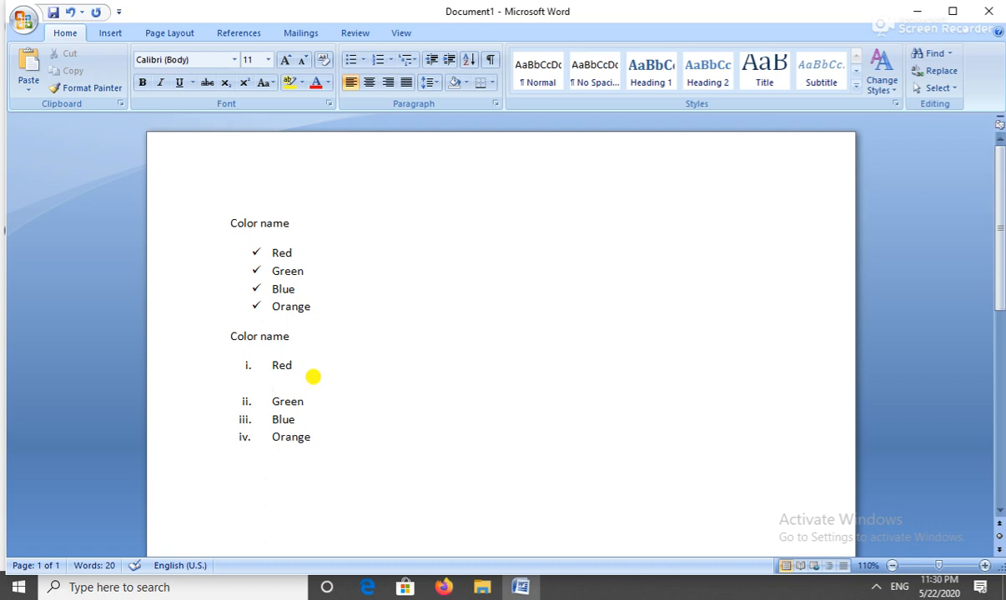
key(Return)
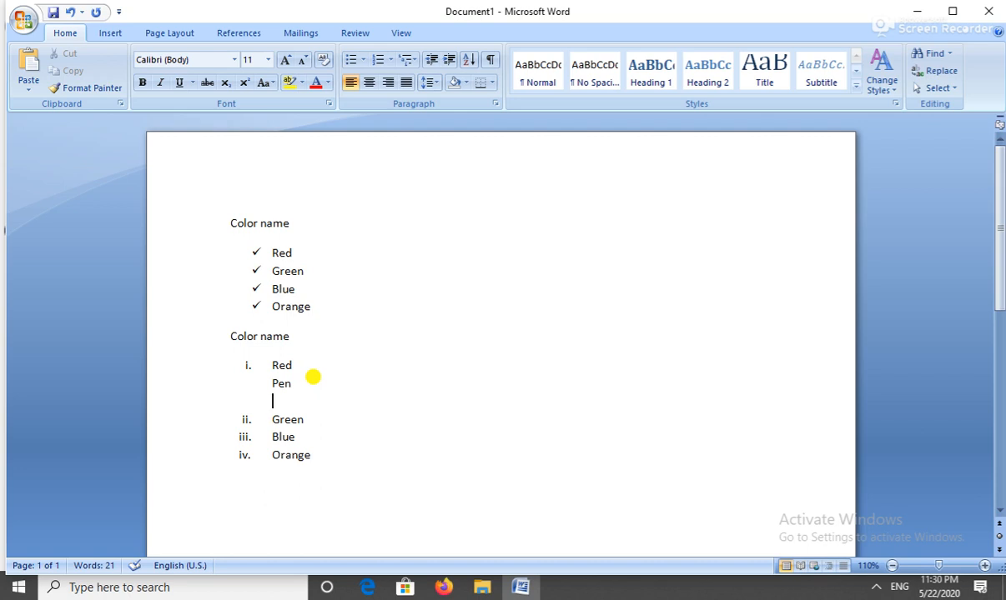
text(book)
key(Return)
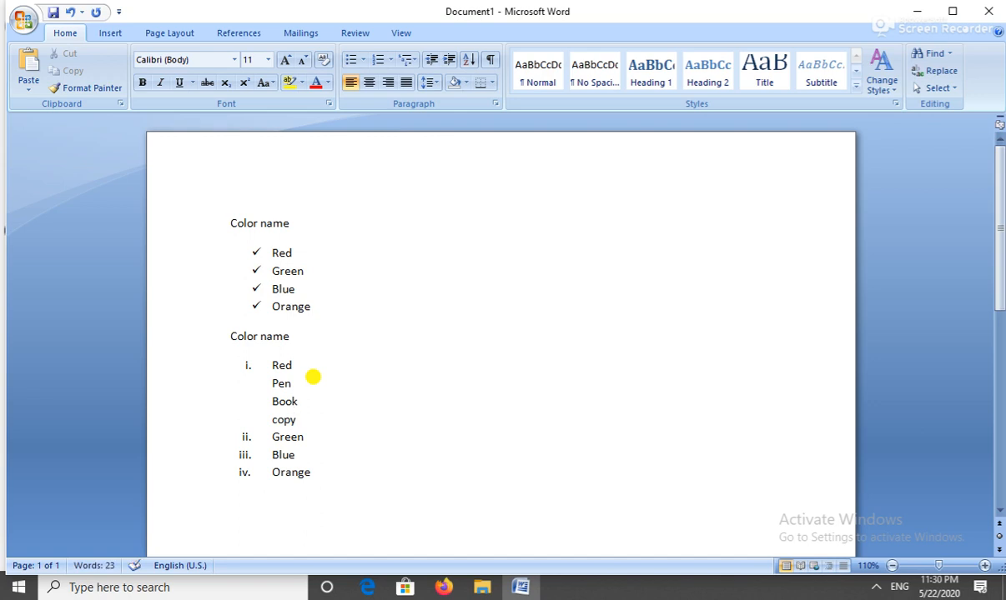
key(Return)
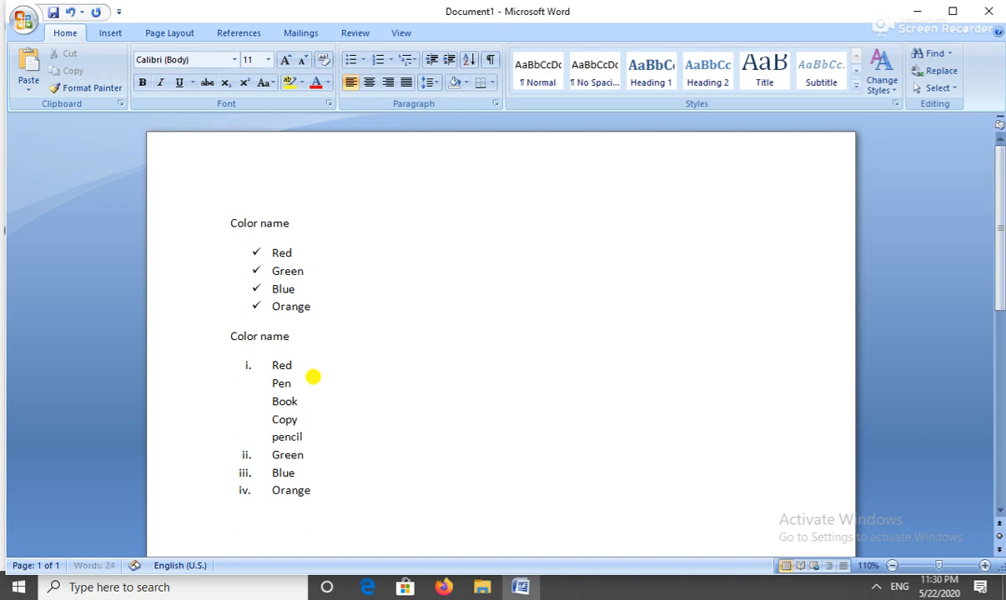
text(pencile)
key(Return)
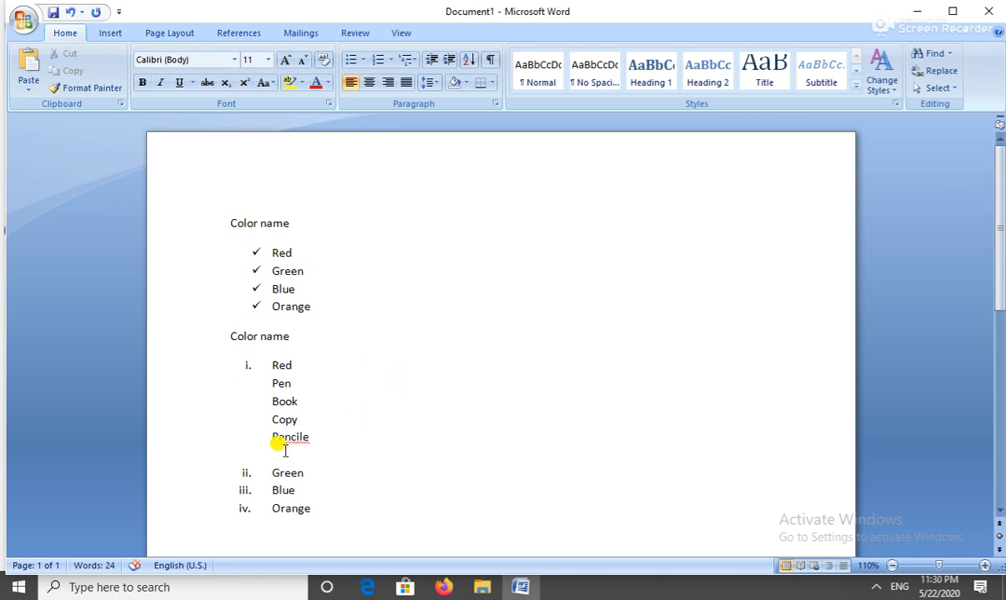
right_click(286, 437)
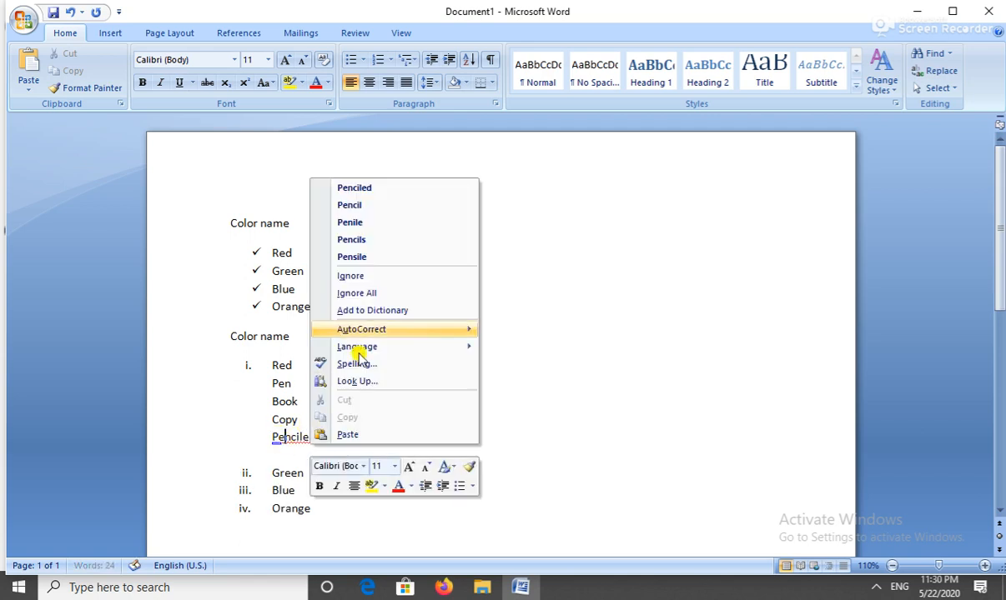
click(397, 206)
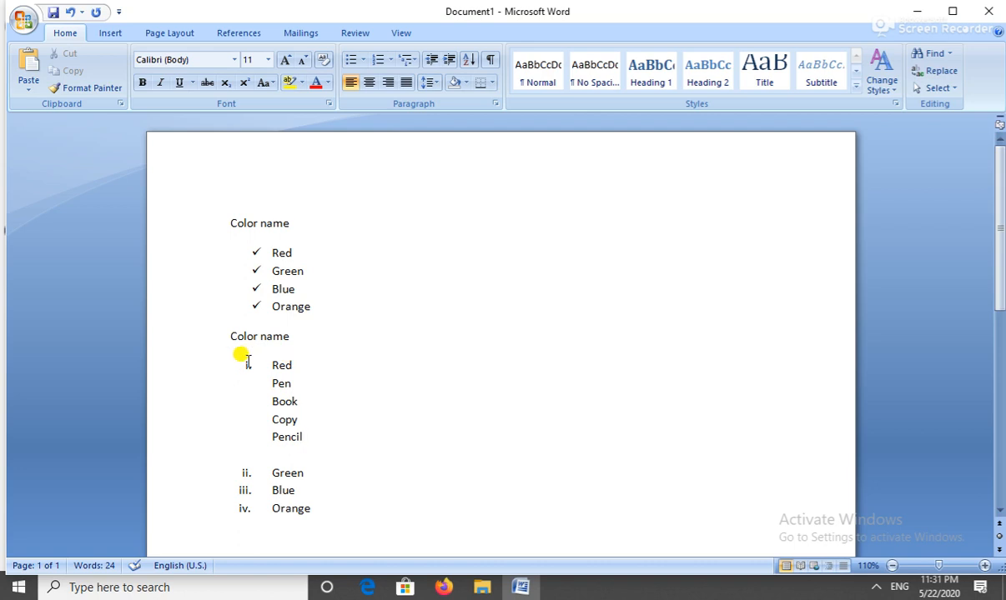
- Try the 1) a) i) multilevel list format on the Copy and Pencil lines, and undo it
click(250, 365)
click(283, 384)
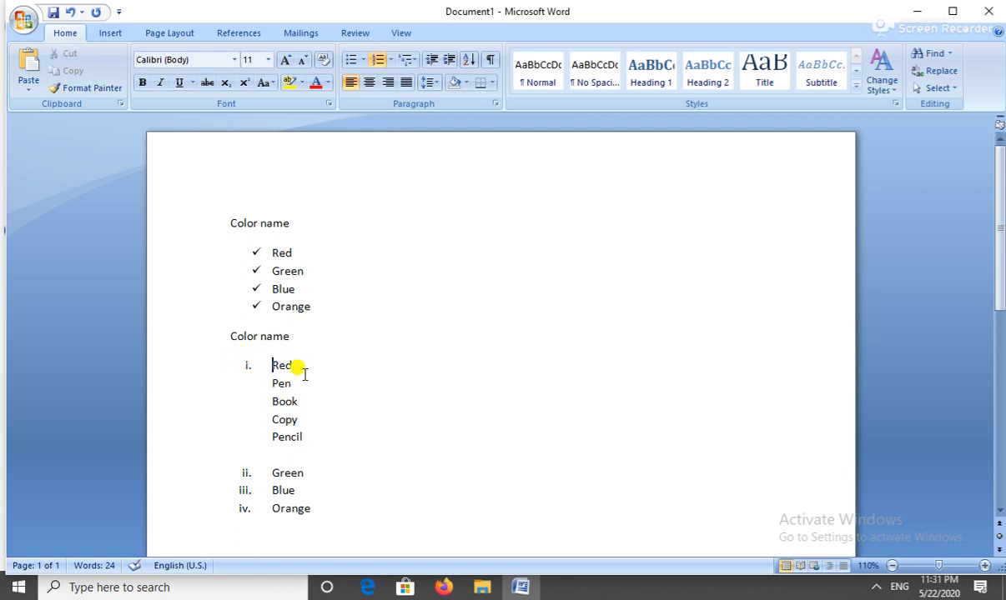
drag(297, 366, 269, 367)
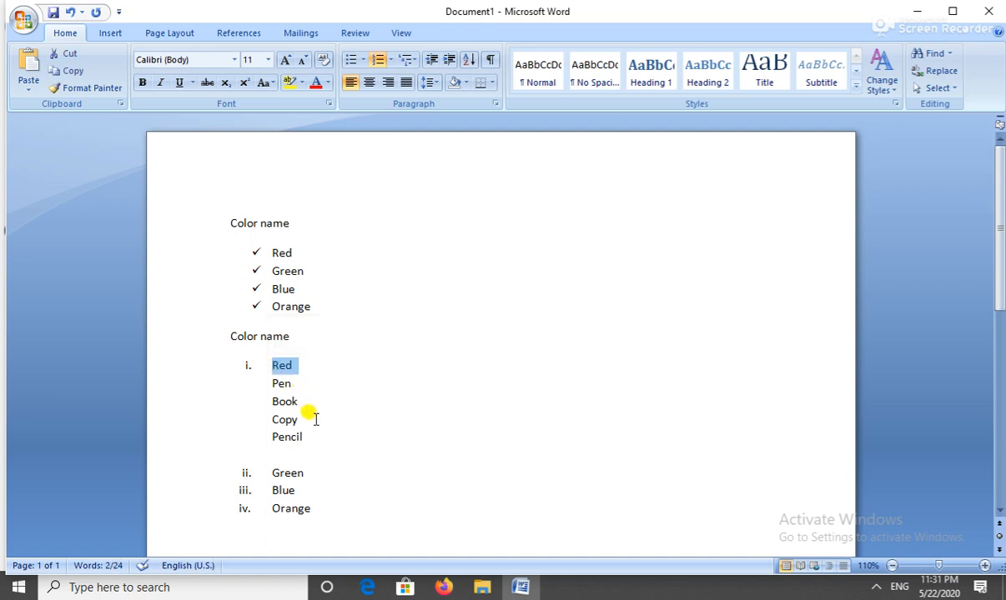
drag(307, 437, 265, 377)
click(343, 434)
mouse_move(312, 434)
mouse_down()
mouse_move(265, 369)
mouse_move(355, 410)
mouse_up()
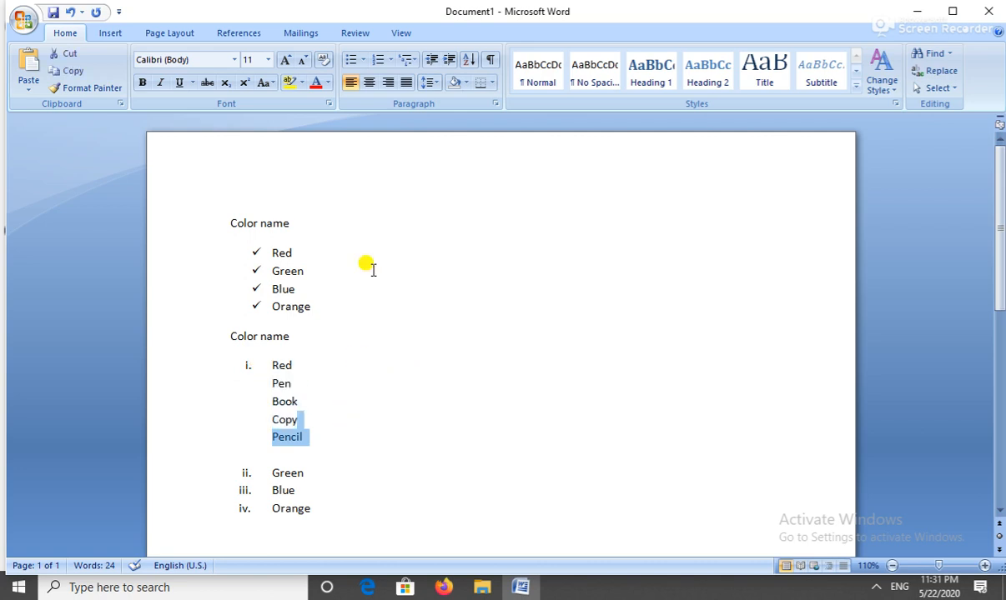
click(410, 63)
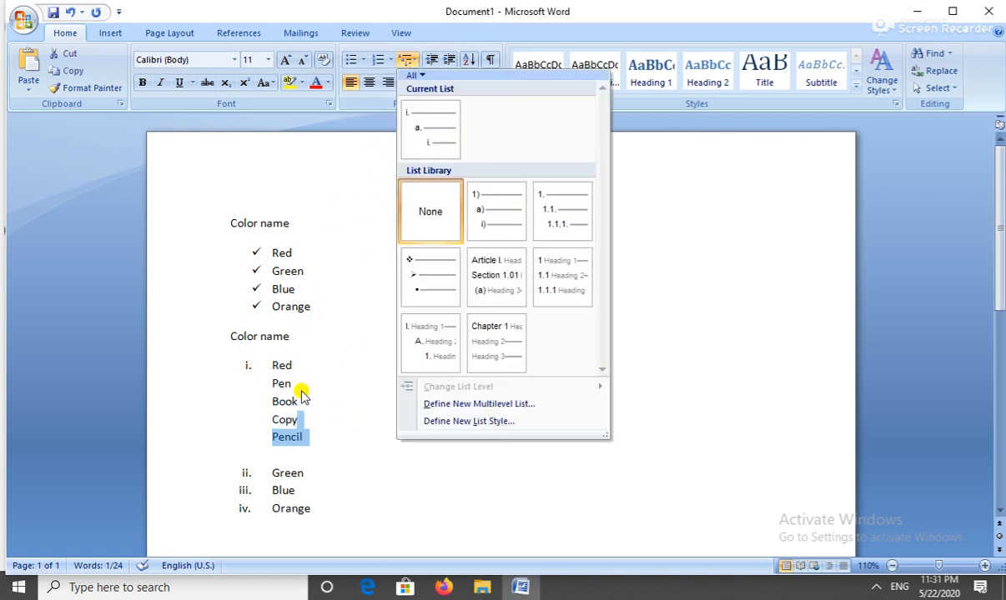
mouse_move(497, 262)
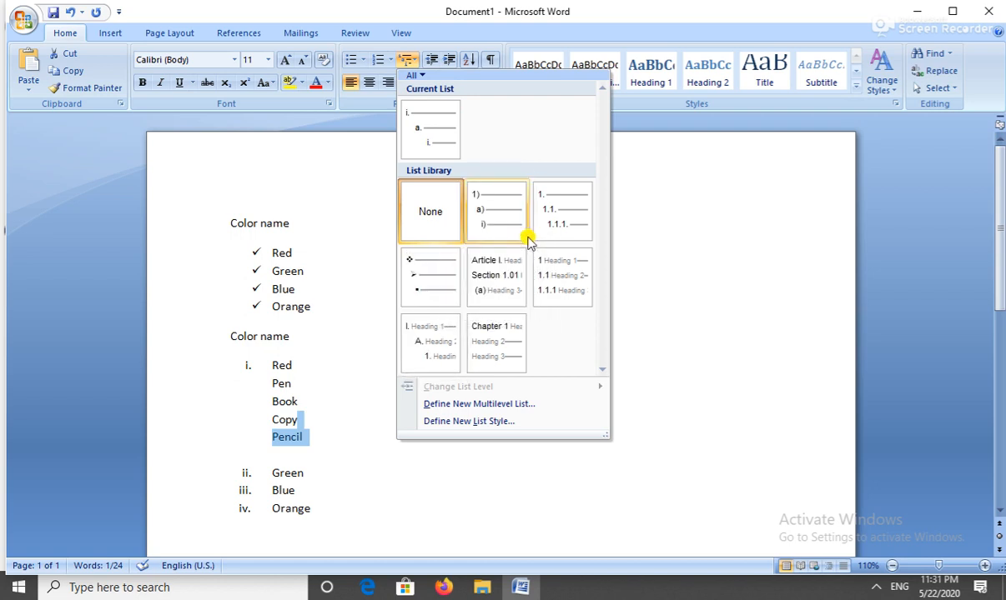
click(517, 227)
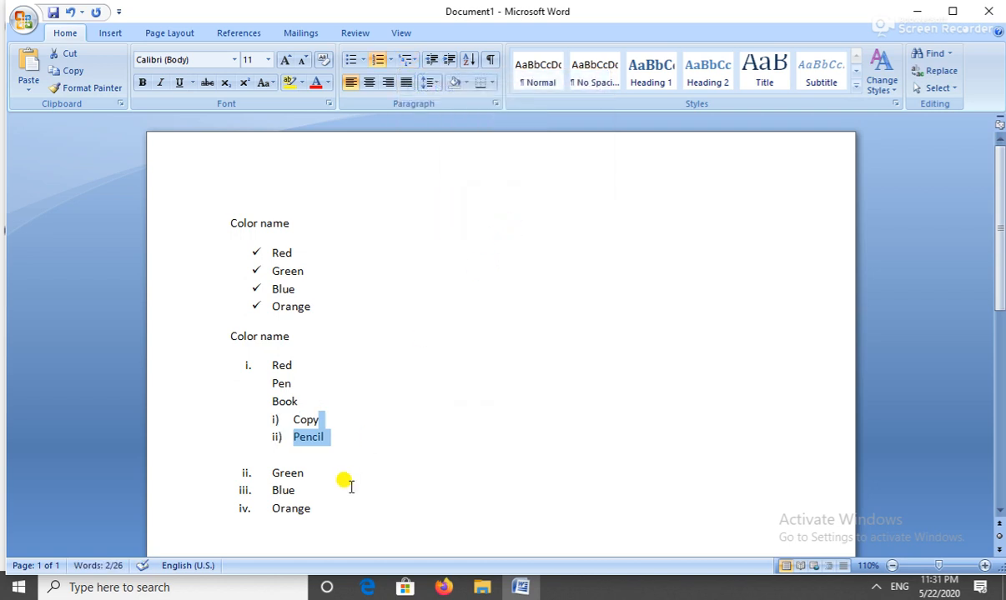
key(ctrl+z)
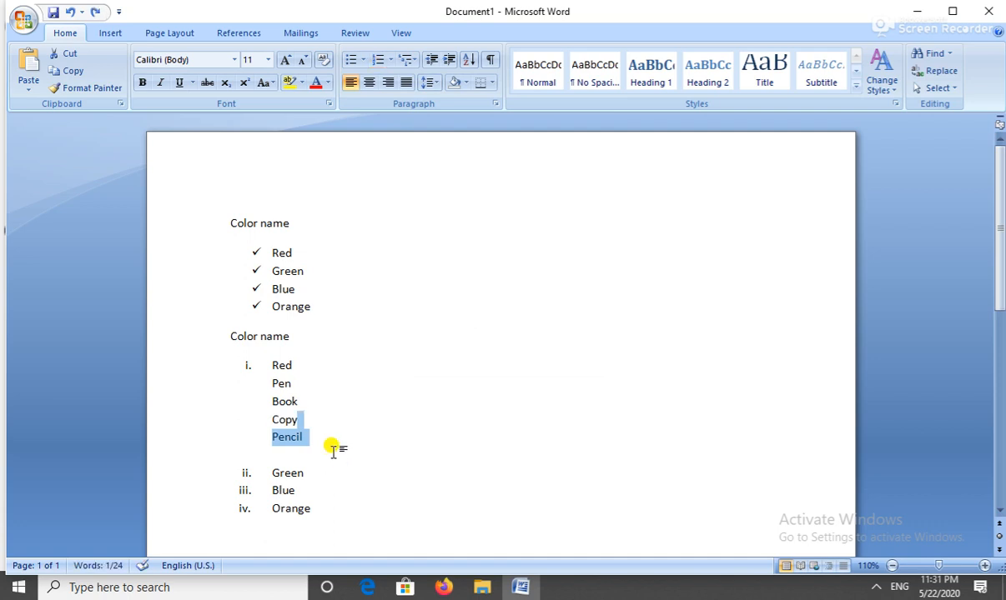
- Apply the 1) a) i) multilevel list format to the four lines from Pen to Pencil
click(332, 449)
click(321, 442)
mouse_move(320, 441)
mouse_down()
mouse_move(267, 411)
mouse_move(302, 419)
mouse_move(267, 377)
mouse_up()
click(332, 437)
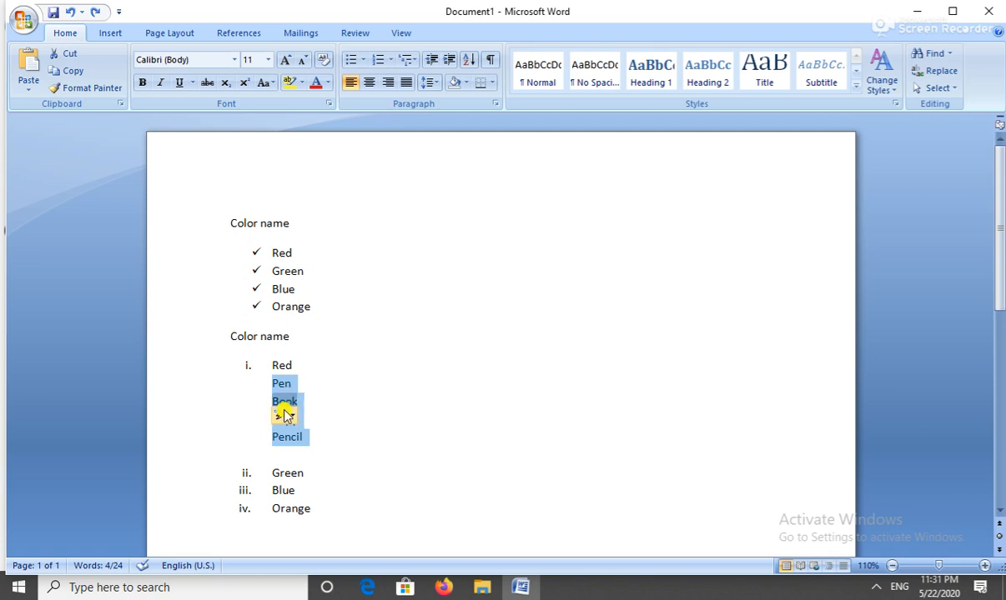
click(415, 65)
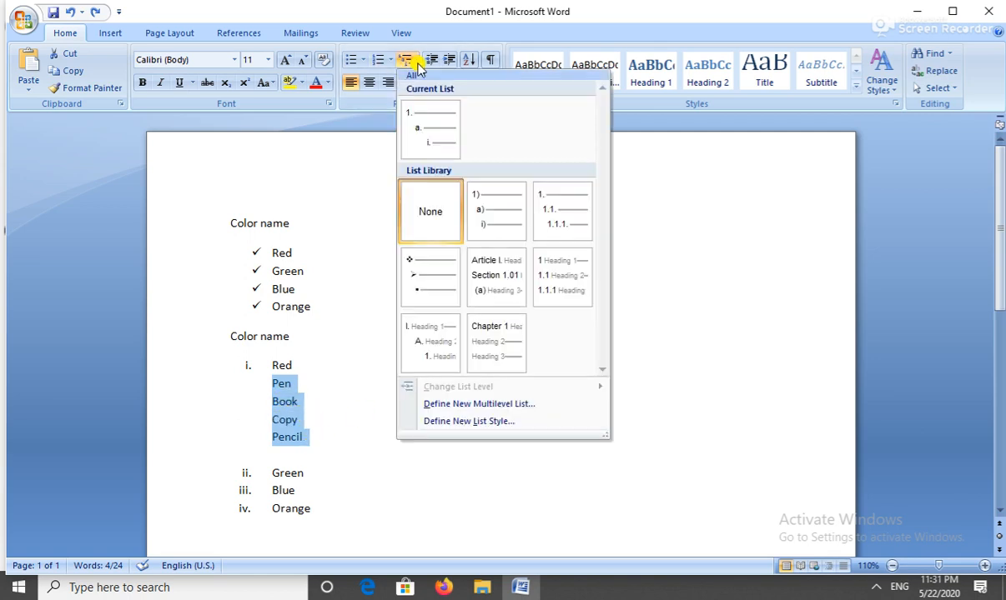
mouse_move(518, 207)
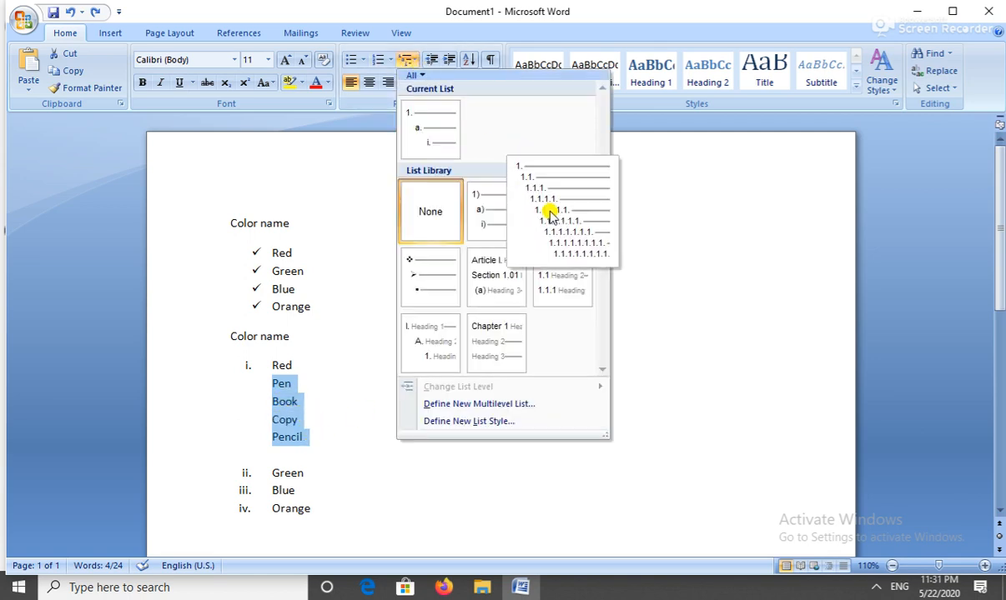
click(484, 212)
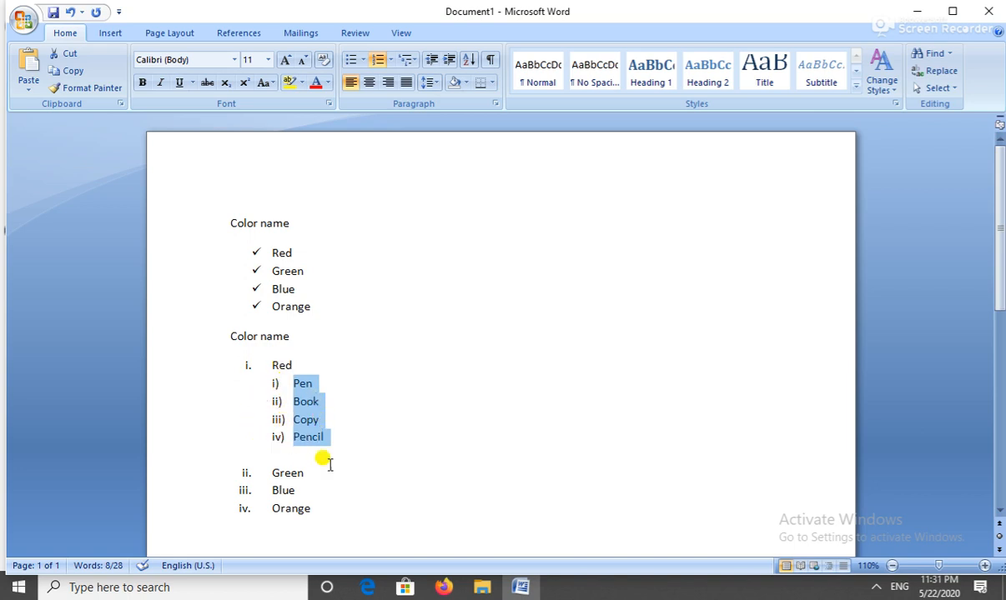
- Change the Pen to Pencil lines to the 1. 1.1. 1.1.1. multilevel format, and switch them to the multilevel bullet format
click(416, 60)
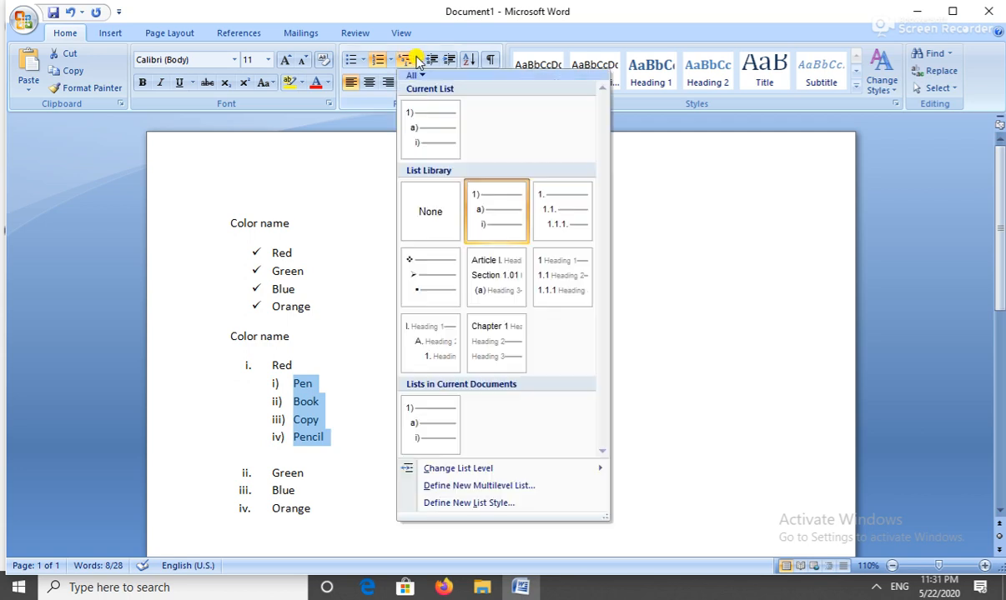
click(570, 231)
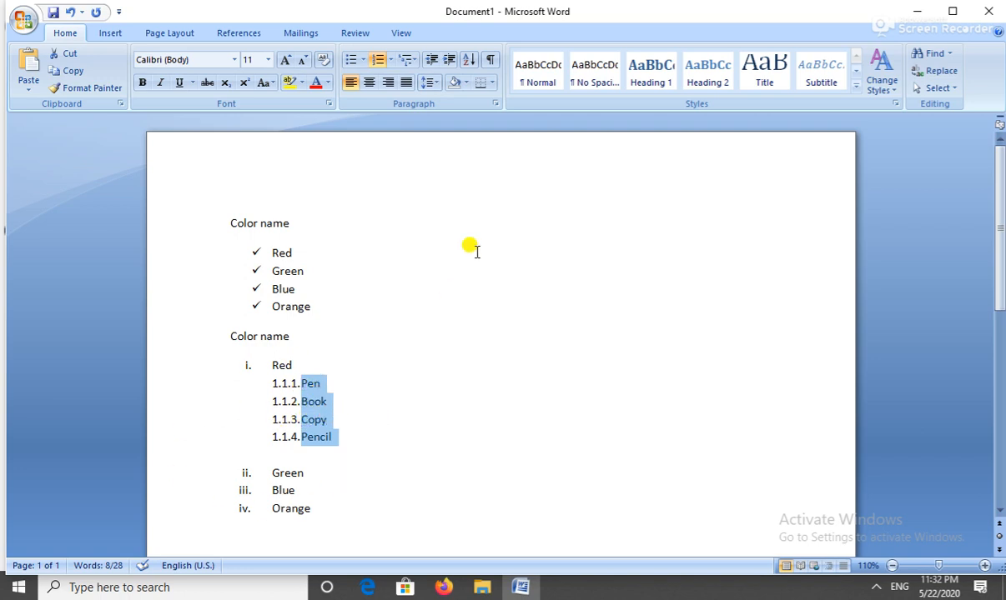
click(406, 60)
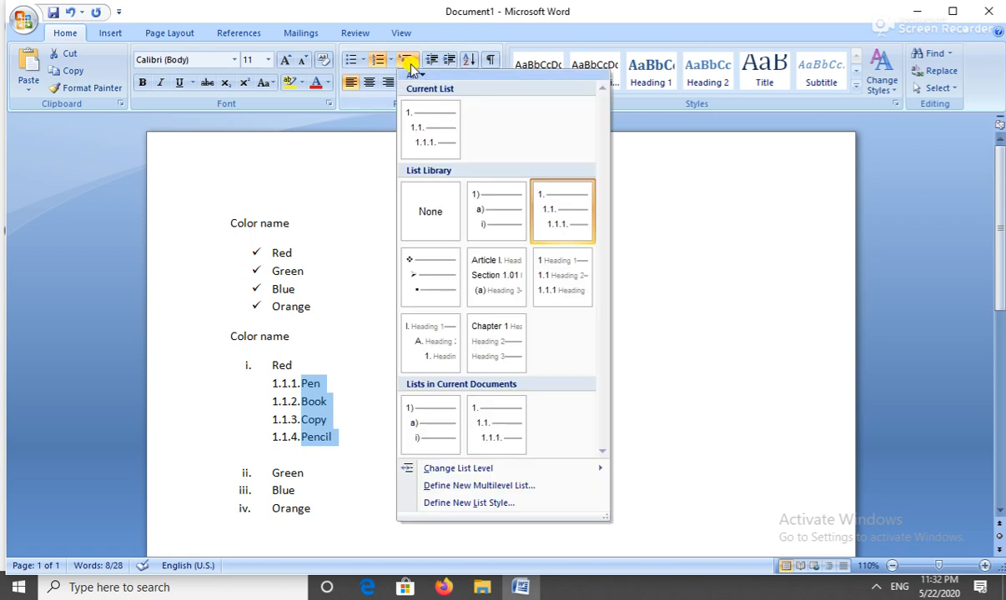
click(444, 288)
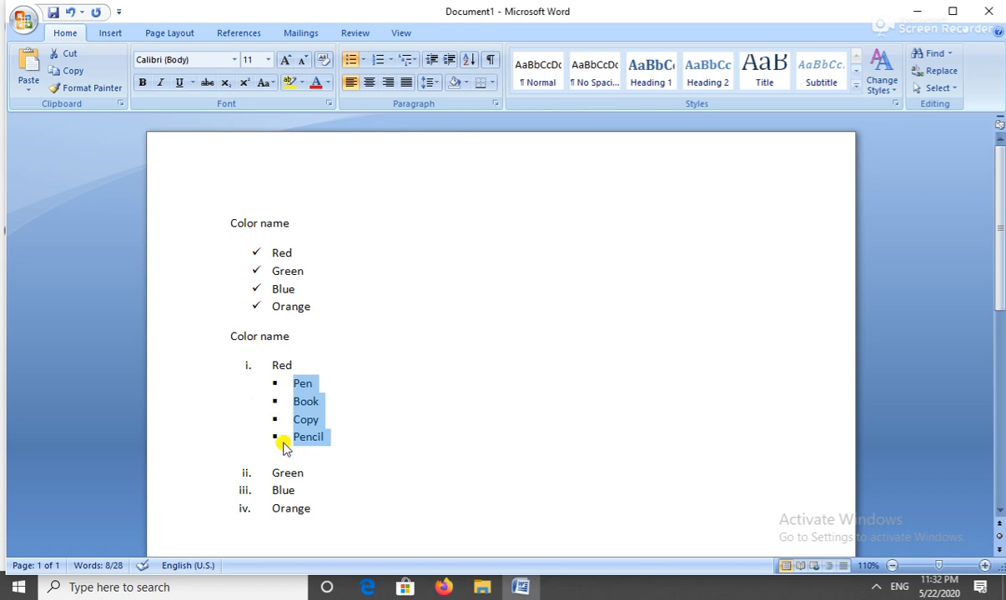
- Apply the Article I. / Section 1.01 / (a) heading list format to the Pen to Pencil lines, and switch back to 1. 1.1. 1.1.1
click(410, 62)
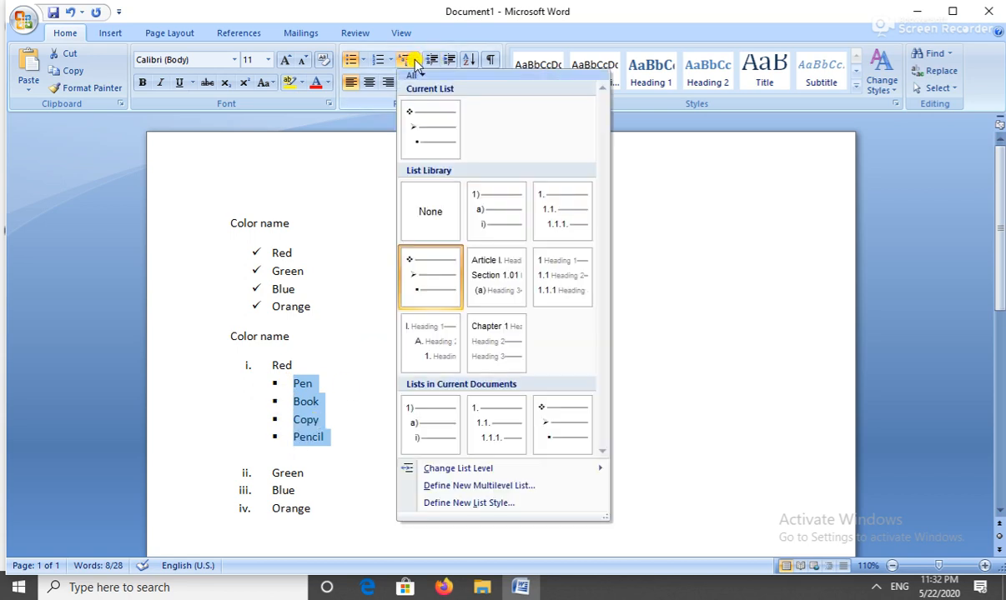
mouse_move(502, 265)
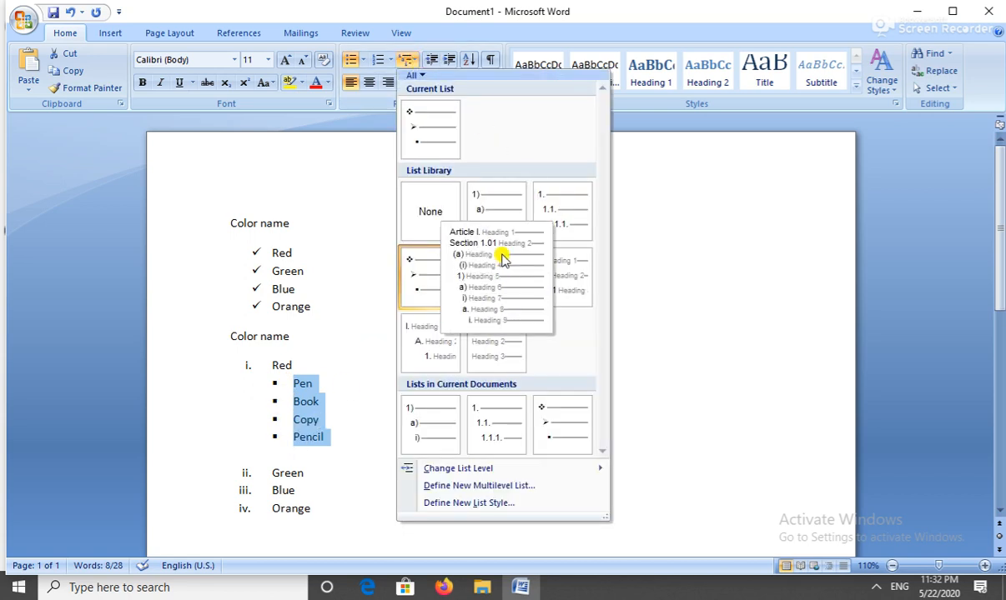
click(492, 261)
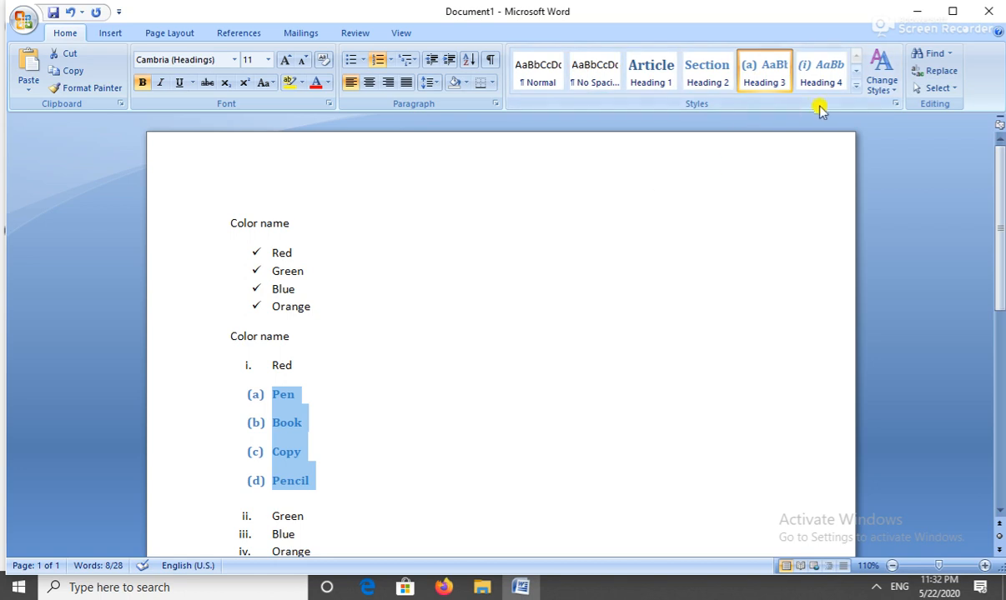
click(408, 62)
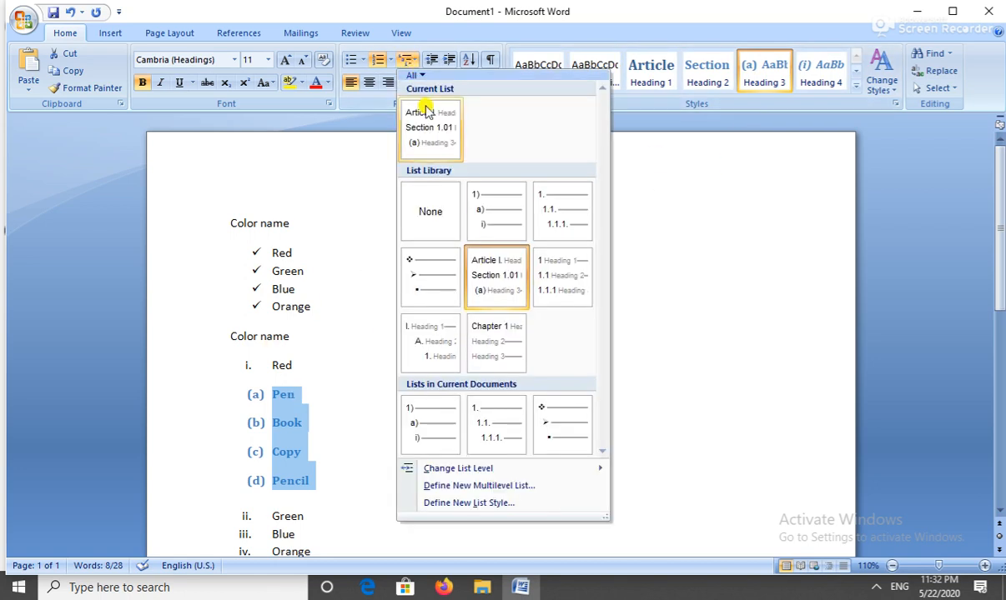
click(507, 420)
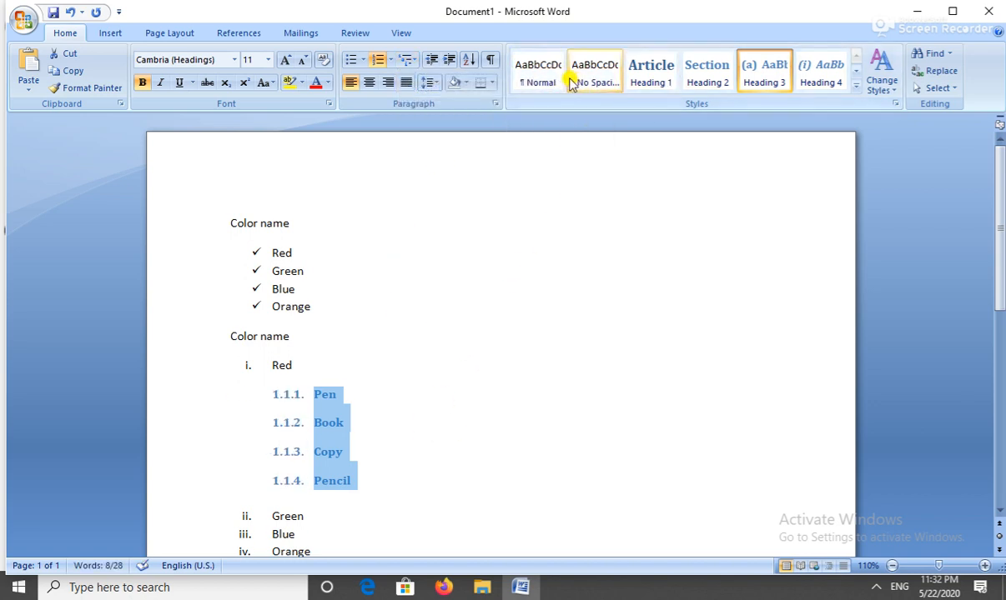
- Reset the Pen to Pencil lines to the Normal style and renumber them with the 1) a) i) multilevel list format
click(542, 77)
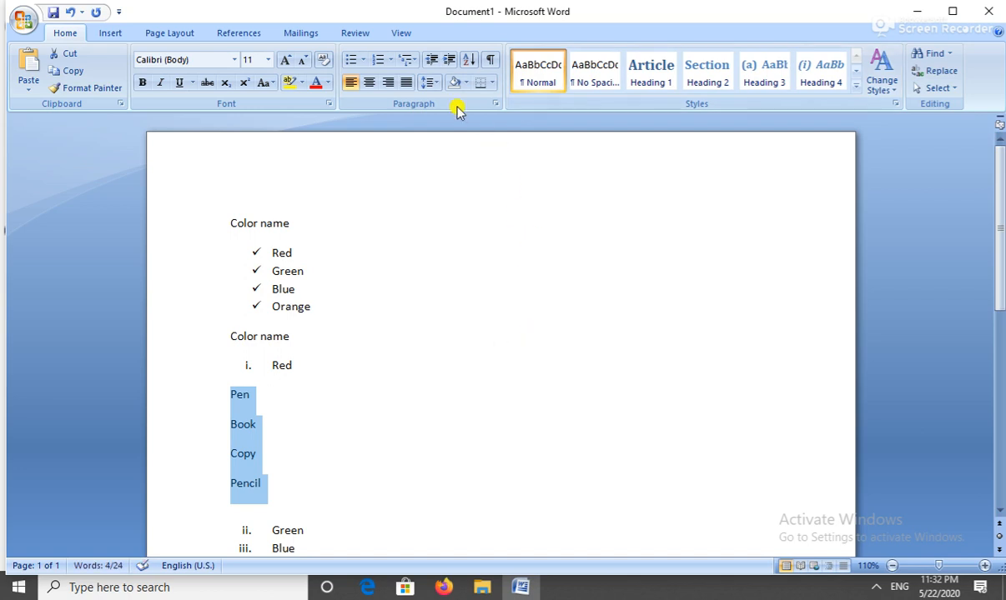
click(377, 61)
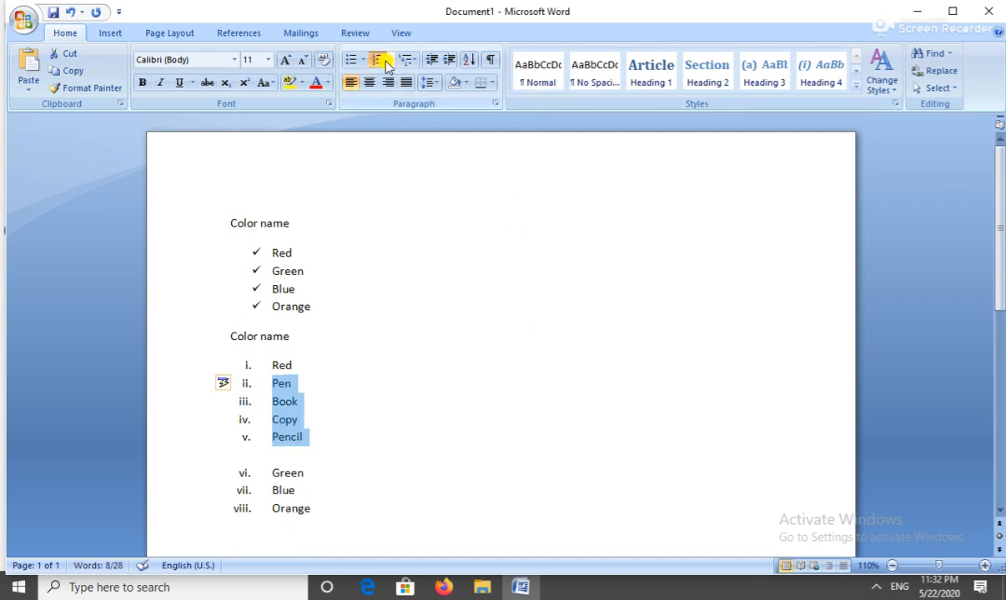
click(411, 66)
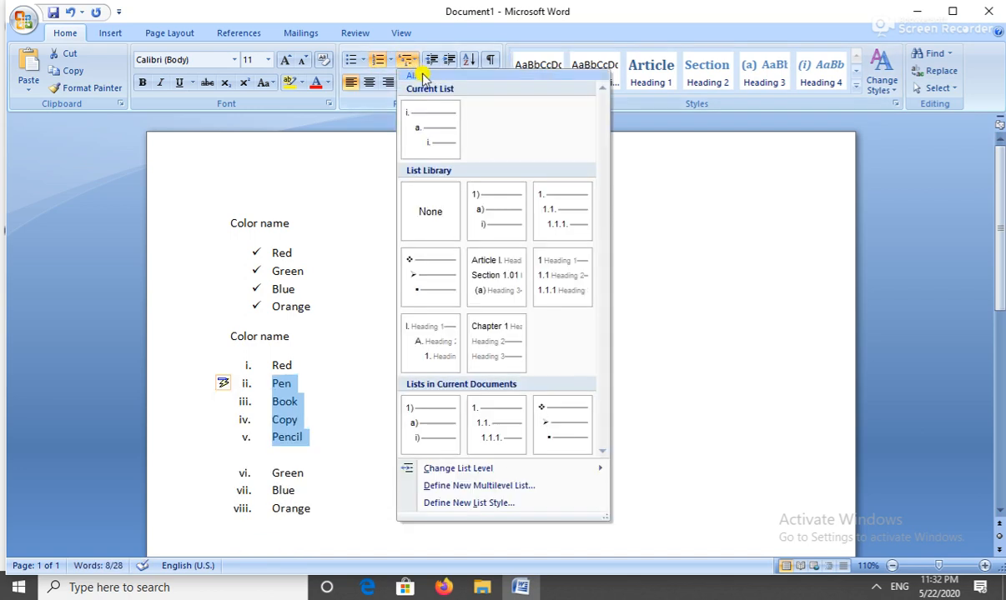
click(492, 200)
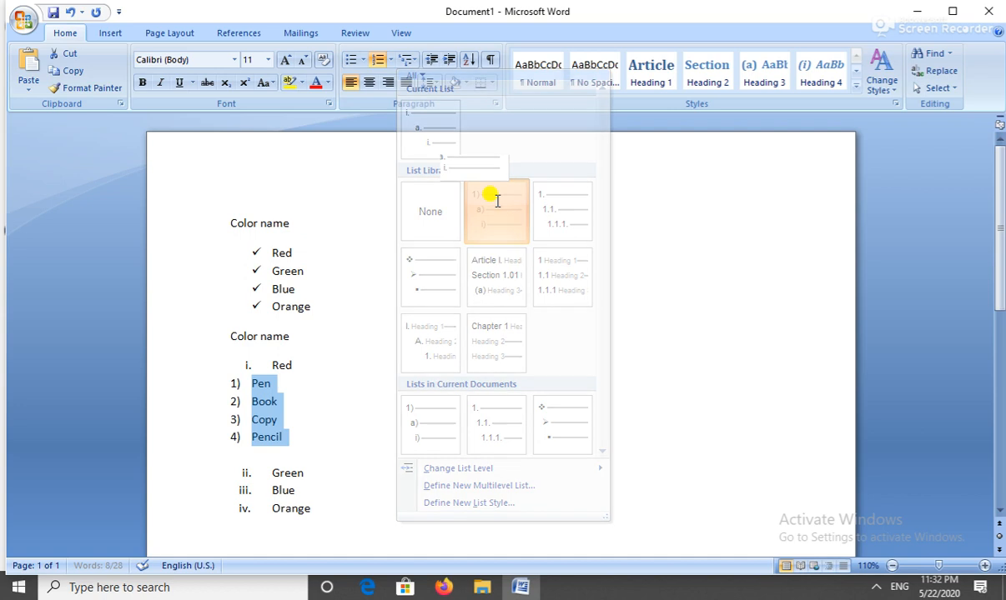
click(238, 357)
click(367, 413)
click(376, 451)
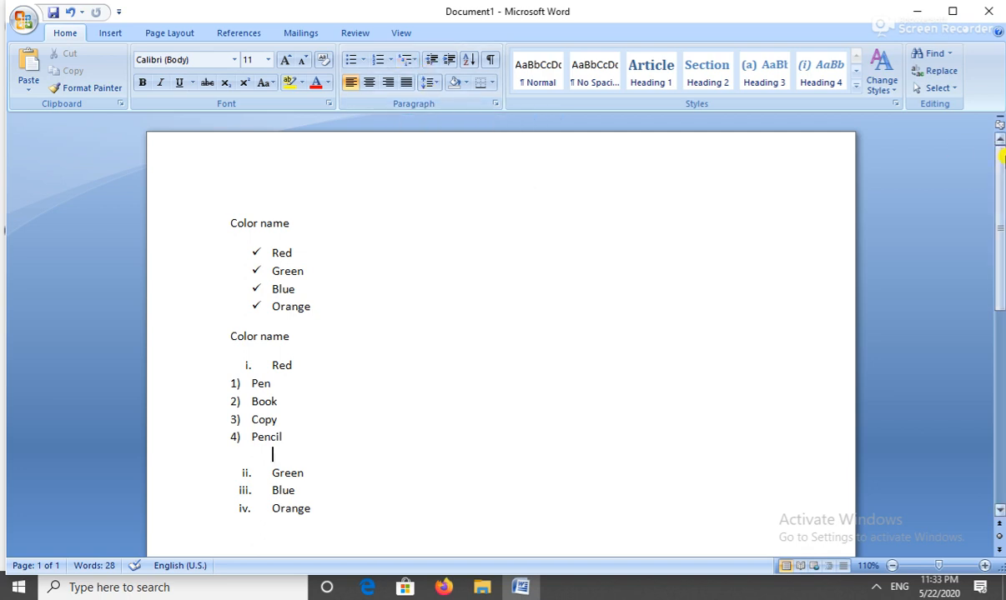
- Add the line "Sure success computer institute experts in computer training" below the numbered color list
drag(997, 209, 998, 289)
click(373, 342)
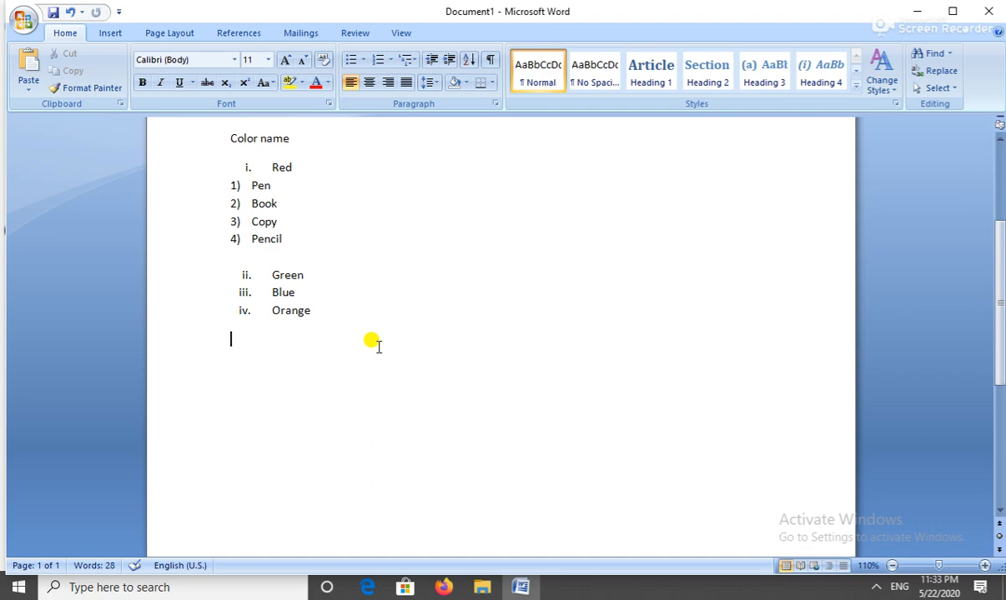
text(sure succe)
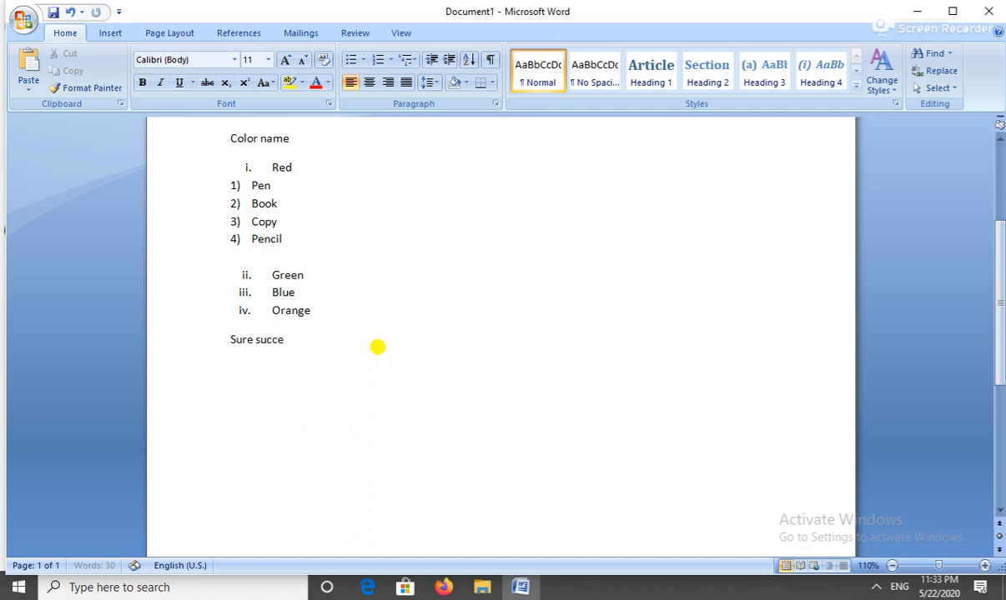
text(ss computer in)
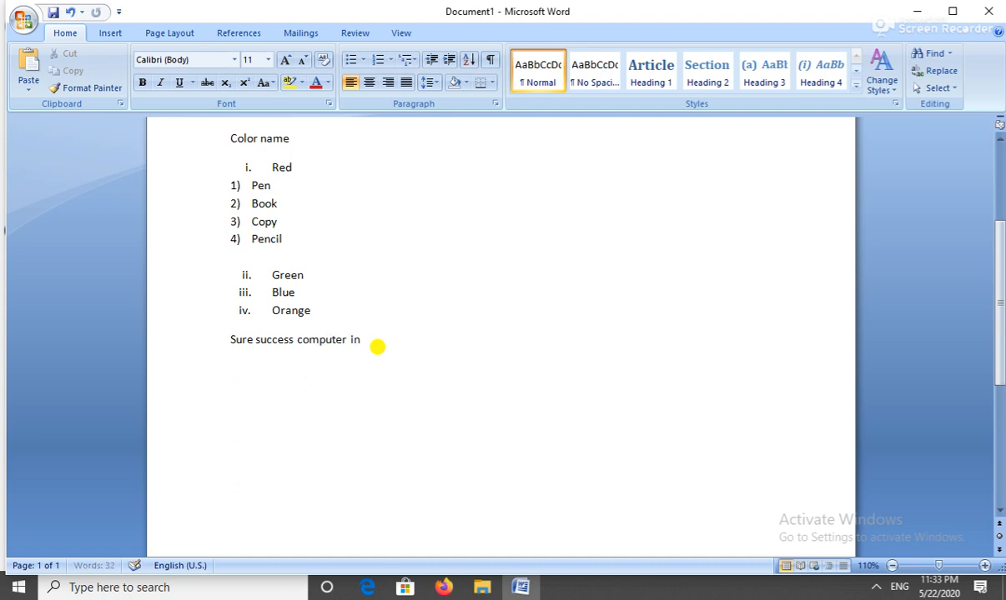
text(stitute experts in )
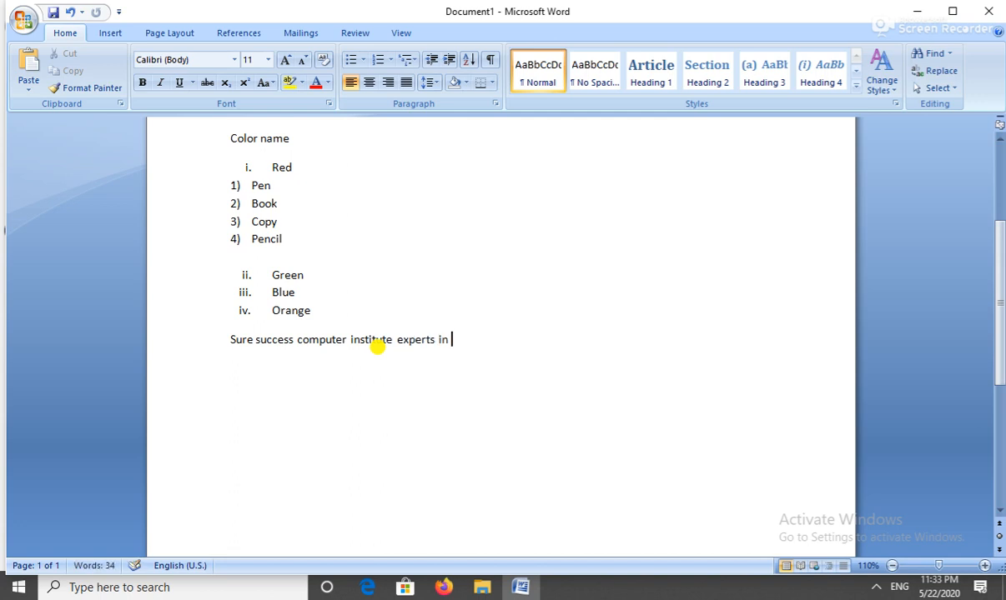
text(compute)
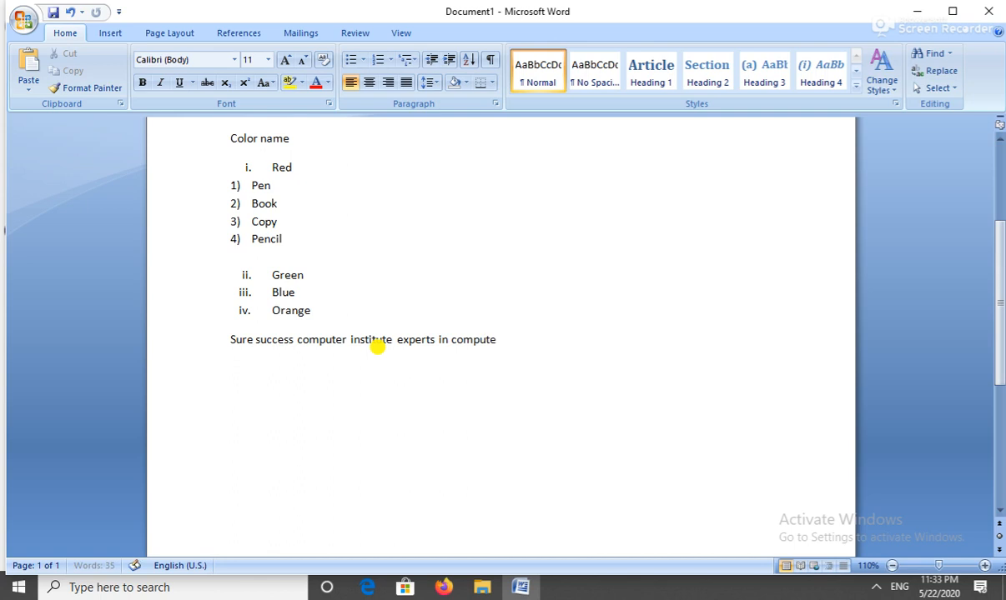
text(r training)
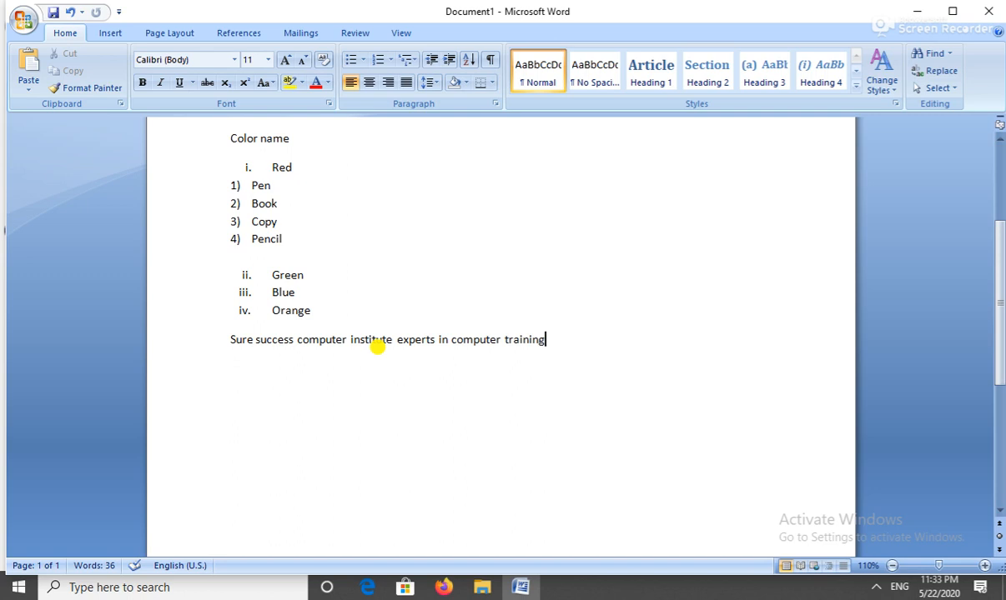
- Copy the closing sentence and append six copies of it to the same line, forming one continuous paragraph
triple_click(378, 347)
key(ctrl+c)
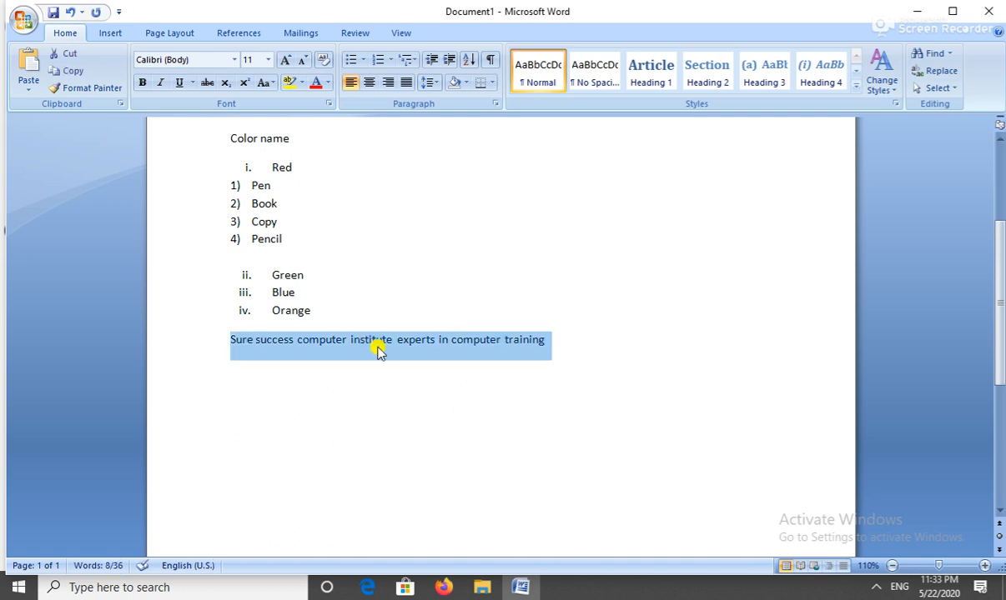
key(End)
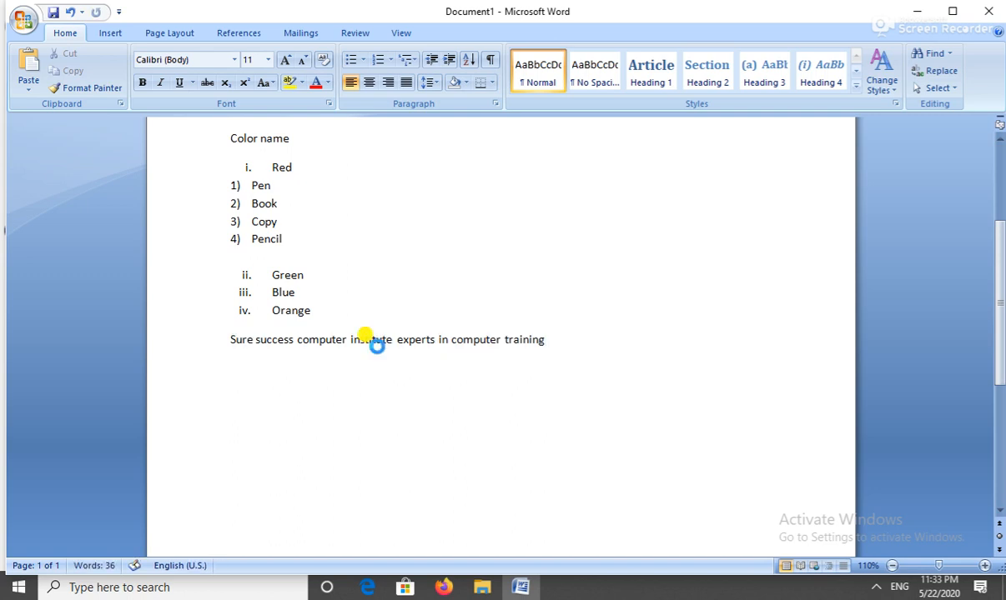
key(ctrl+v)
key(BackSpace)
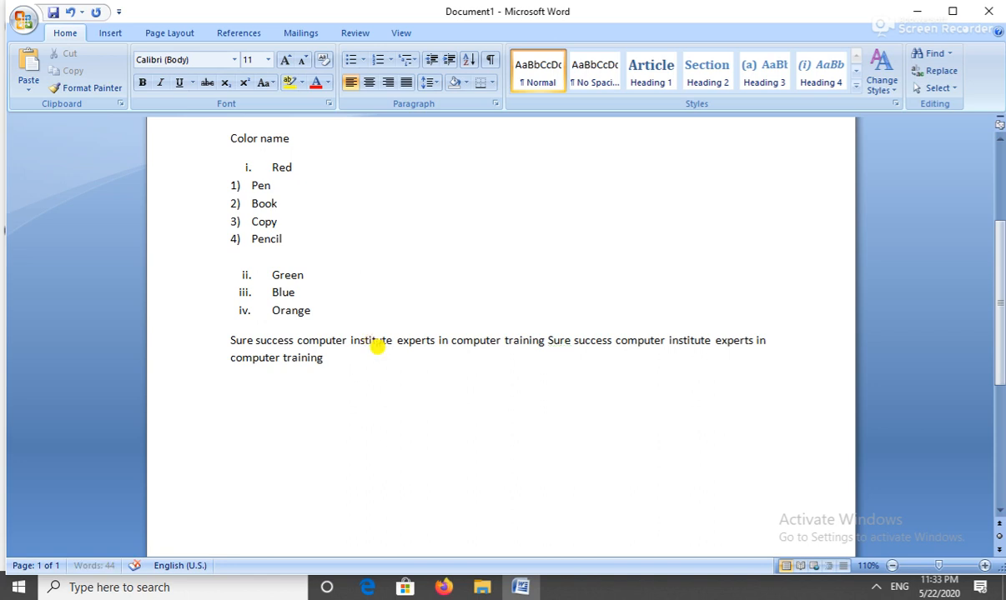
key(ctrl+v)
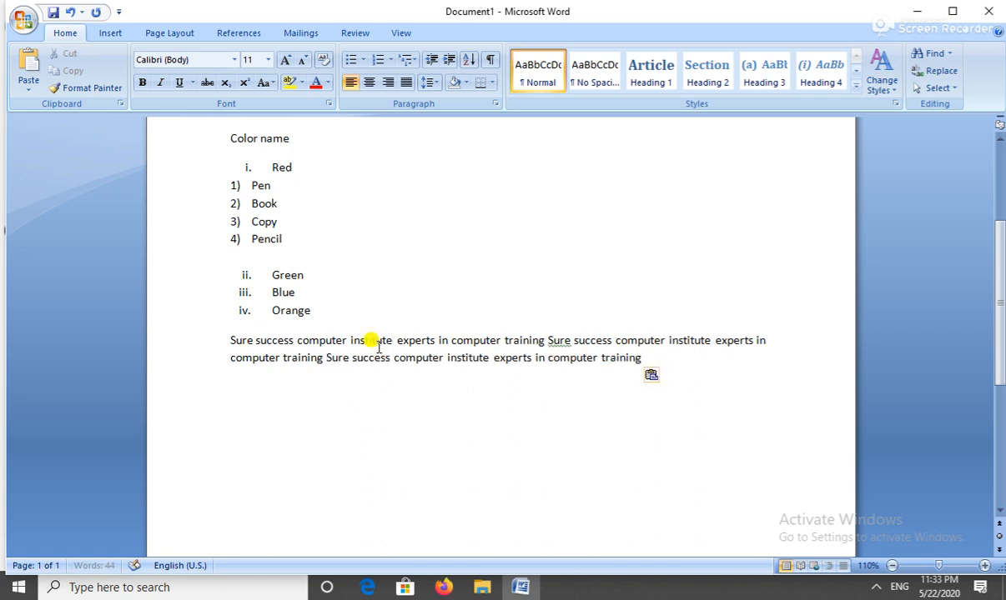
key(BackSpace)
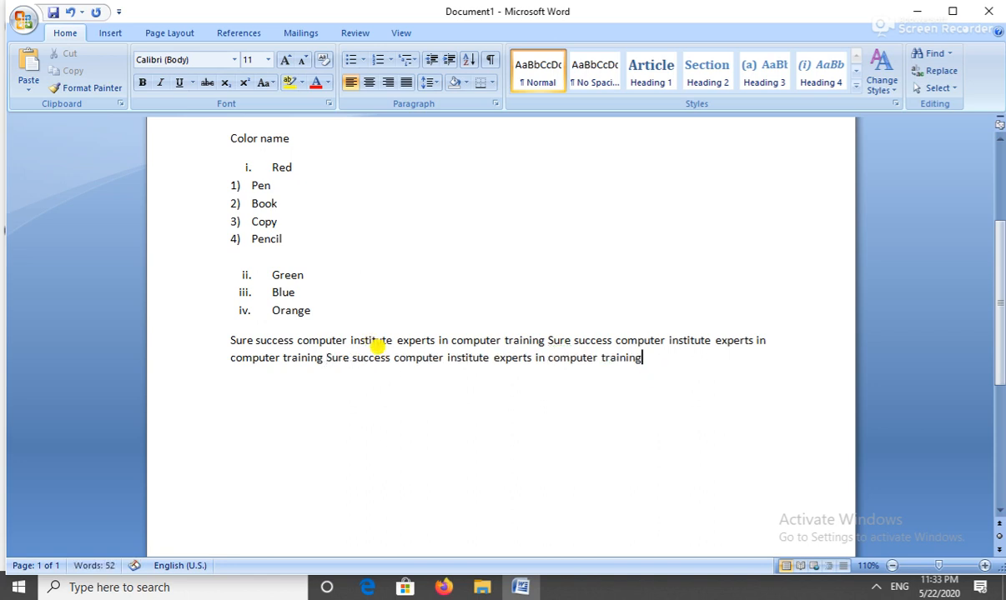
key(ctrl+v)
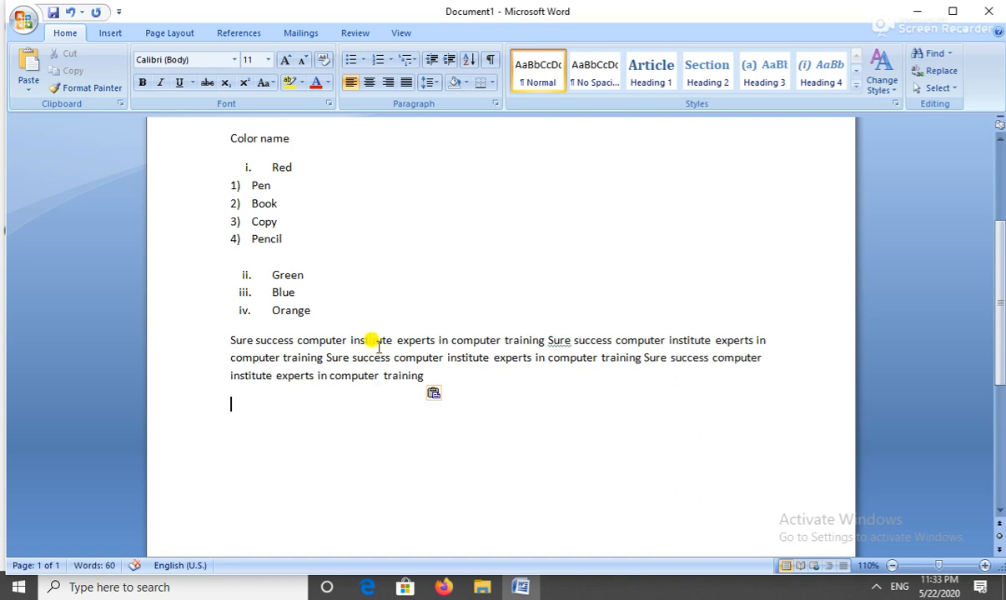
key(BackSpace)
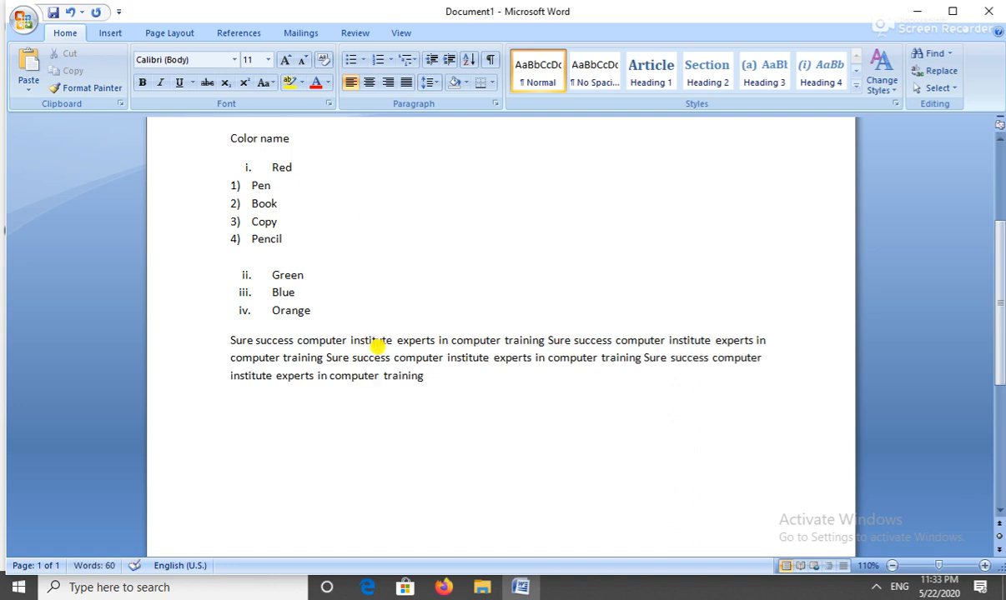
key(ctrl+v)
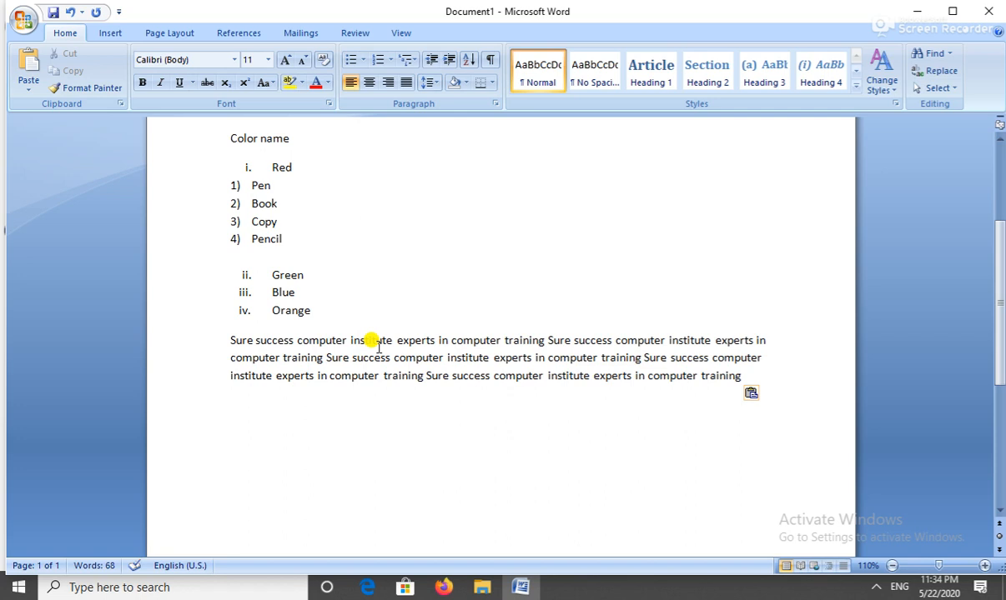
key(BackSpace)
key(ctrl+v)
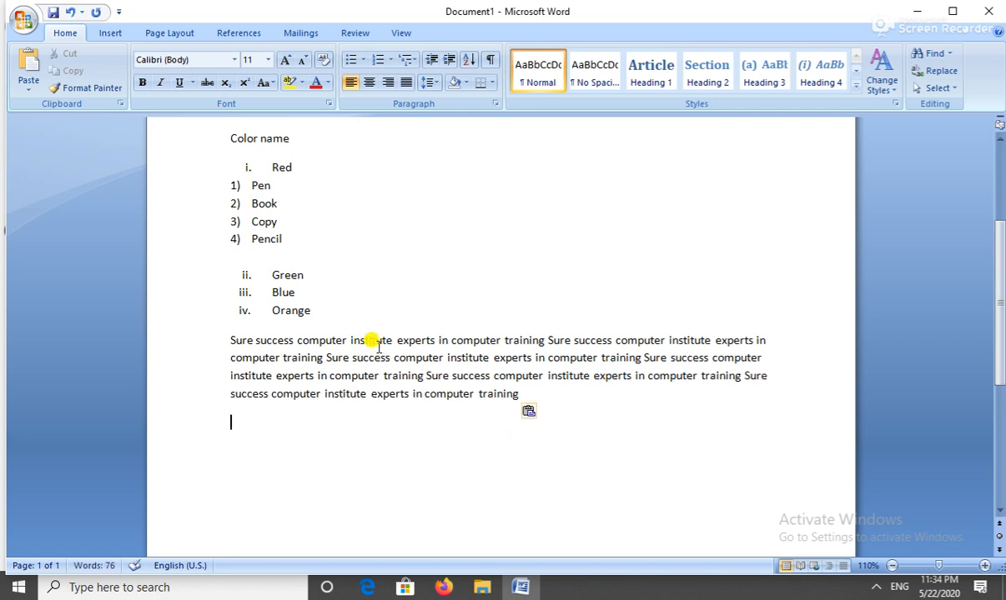
key(BackSpace)
key(ctrl+v)
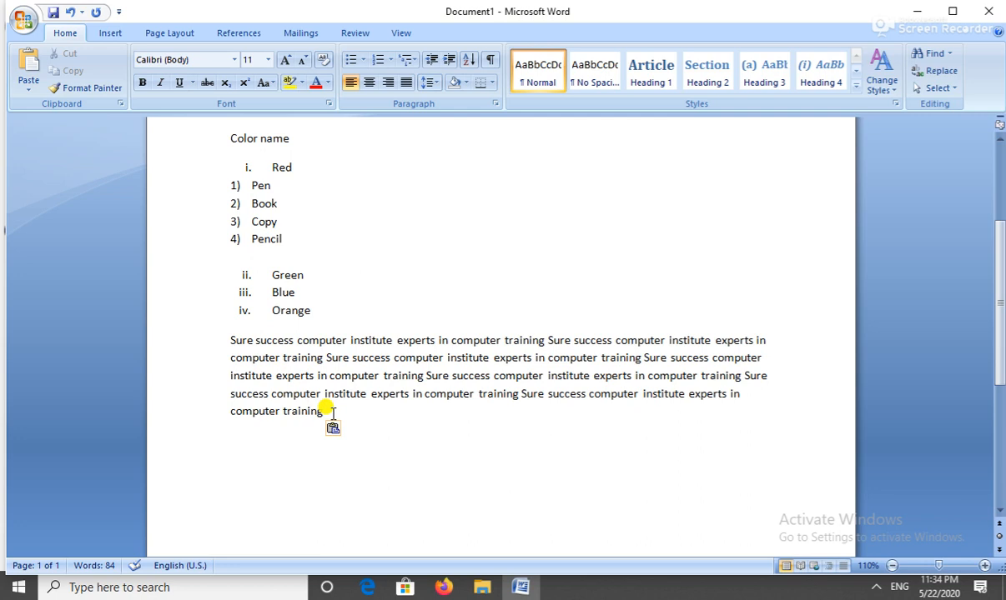
- Search Windows for "key", launch the On-Screen Keyboard, and place it clear of the closing paragraph
click(139, 585)
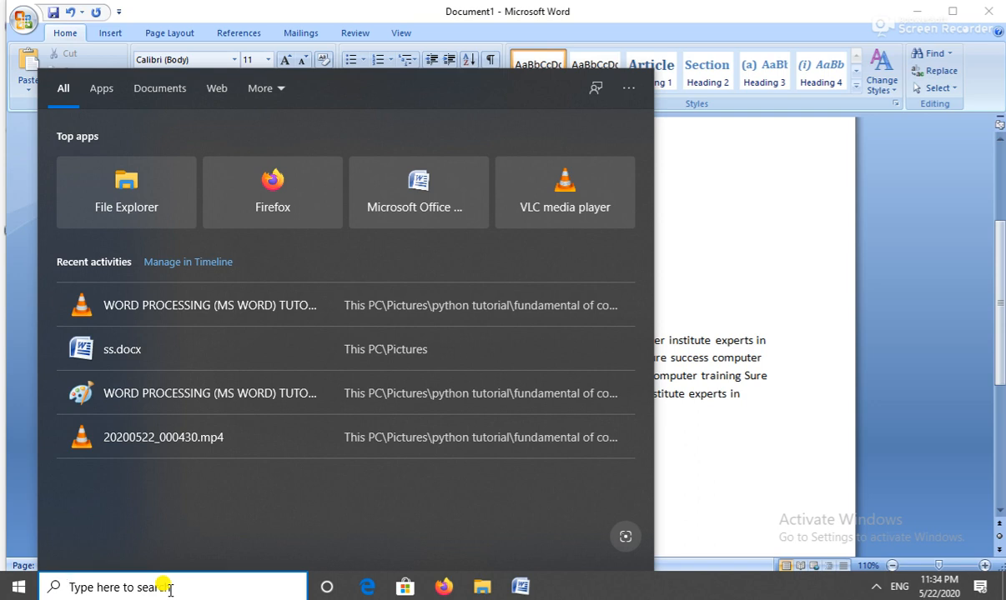
text(key)
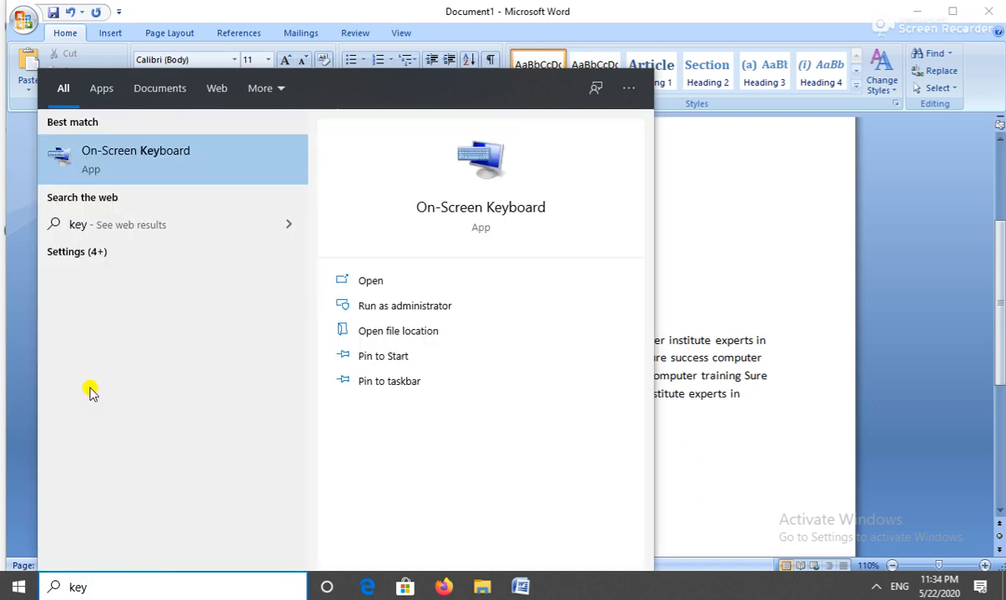
click(152, 179)
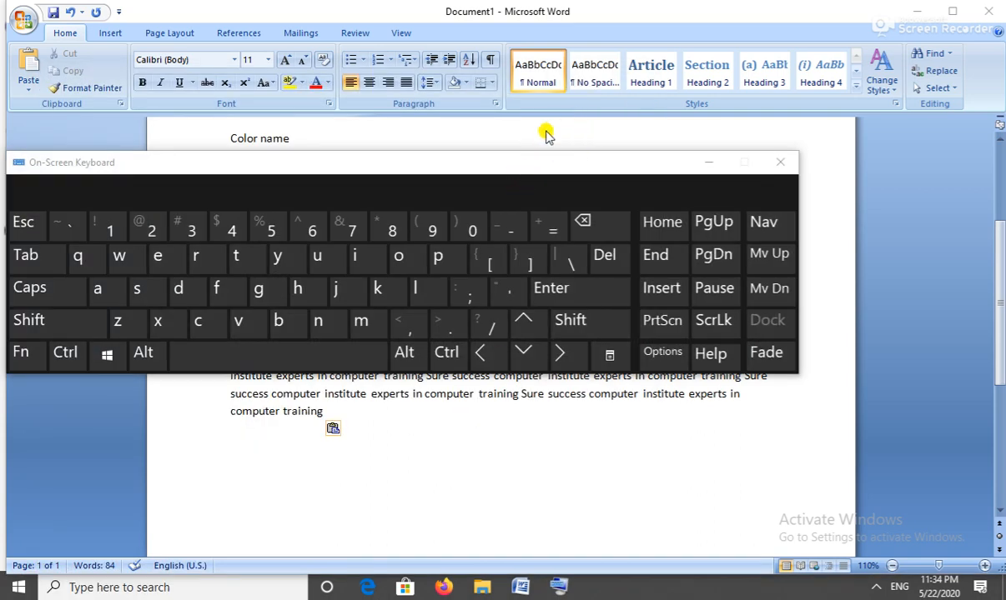
drag(512, 162, 639, 14)
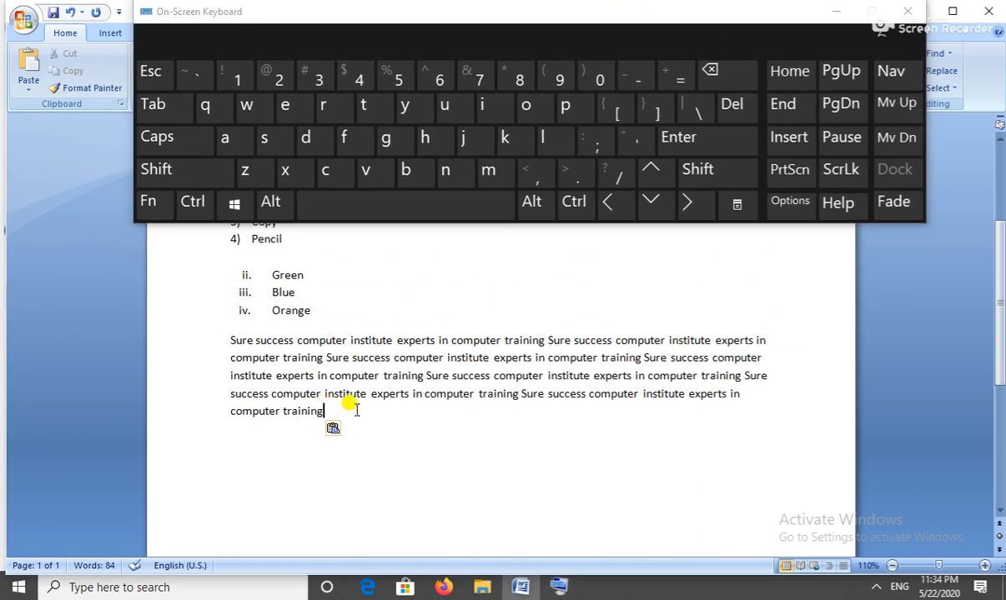
- Select the closing paragraph from its end back to its first word using the On-Screen Keyboard
key(shift)
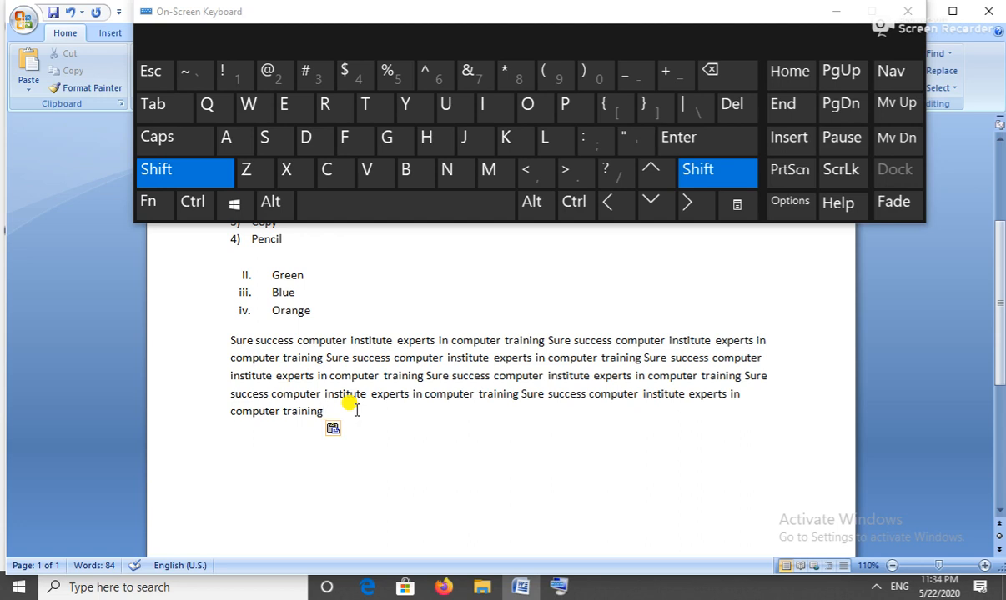
click(659, 183)
click(659, 184)
click(659, 183)
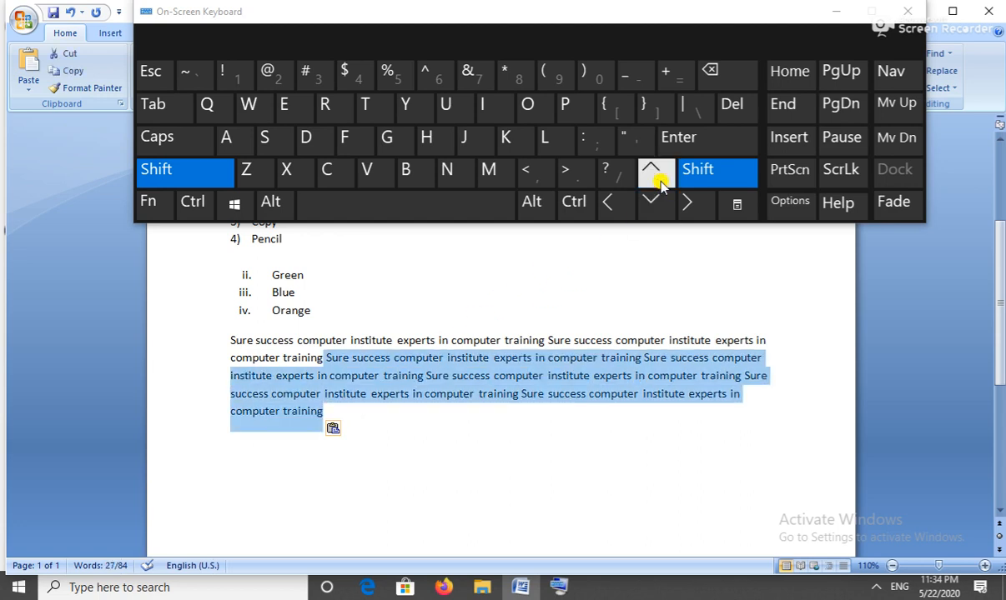
click(659, 183)
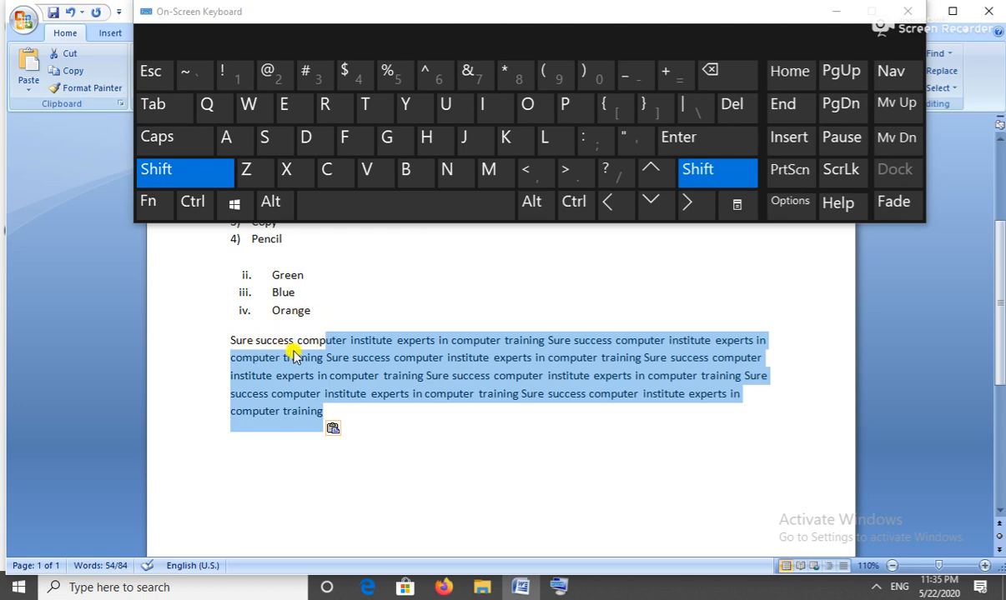
click(616, 203)
click(615, 204)
click(615, 203)
click(615, 203)
click(615, 204)
click(616, 203)
click(615, 204)
click(616, 204)
click(615, 203)
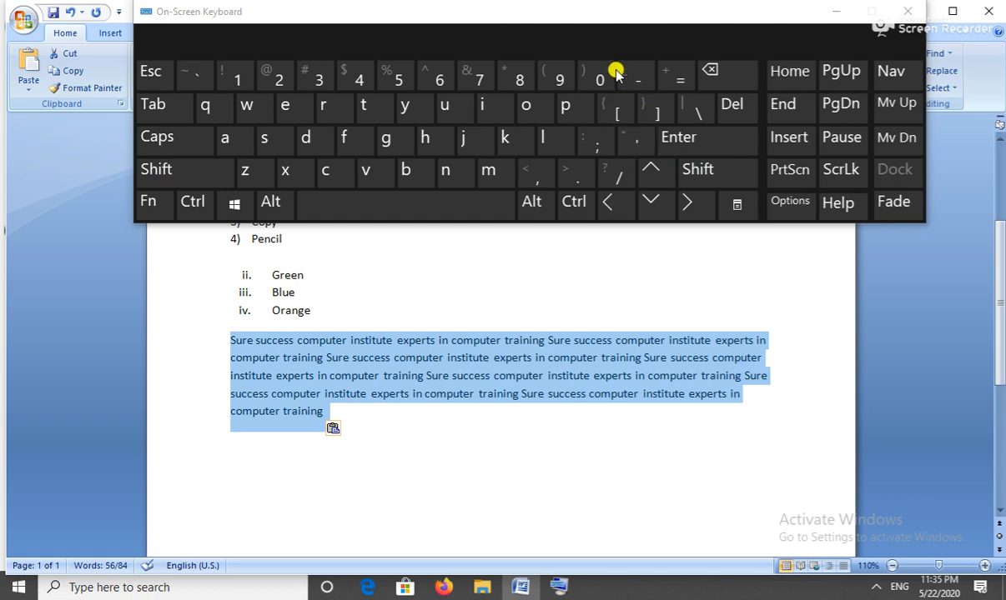
- Shrink the On-Screen Keyboard window and reposition it between the formatting commands and the closing paragraph
drag(604, 17, 582, 150)
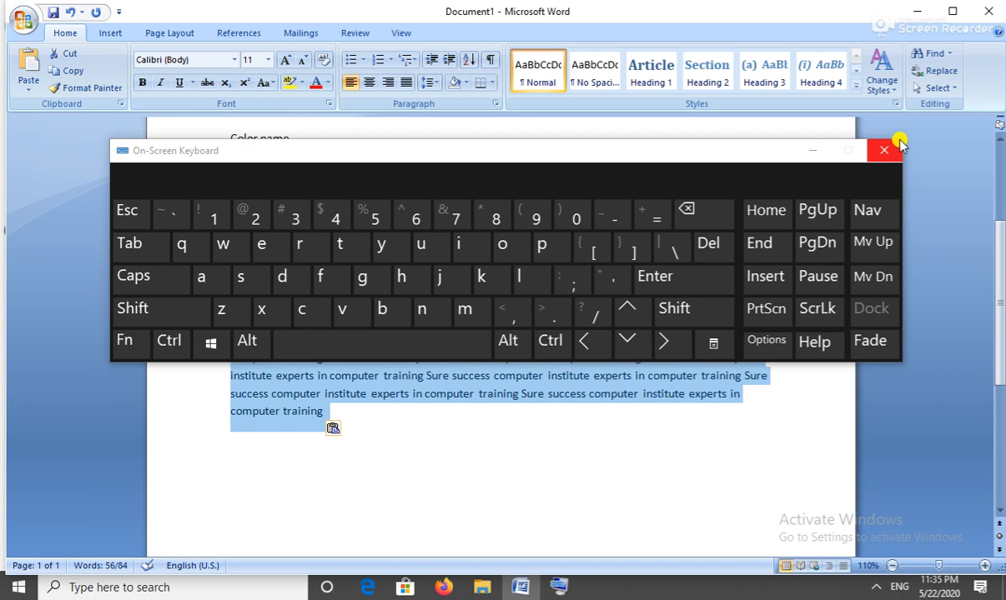
drag(899, 136, 707, 185)
mouse_move(671, 163)
mouse_down()
mouse_move(658, 165)
mouse_move(666, 173)
mouse_up()
drag(532, 189, 664, 126)
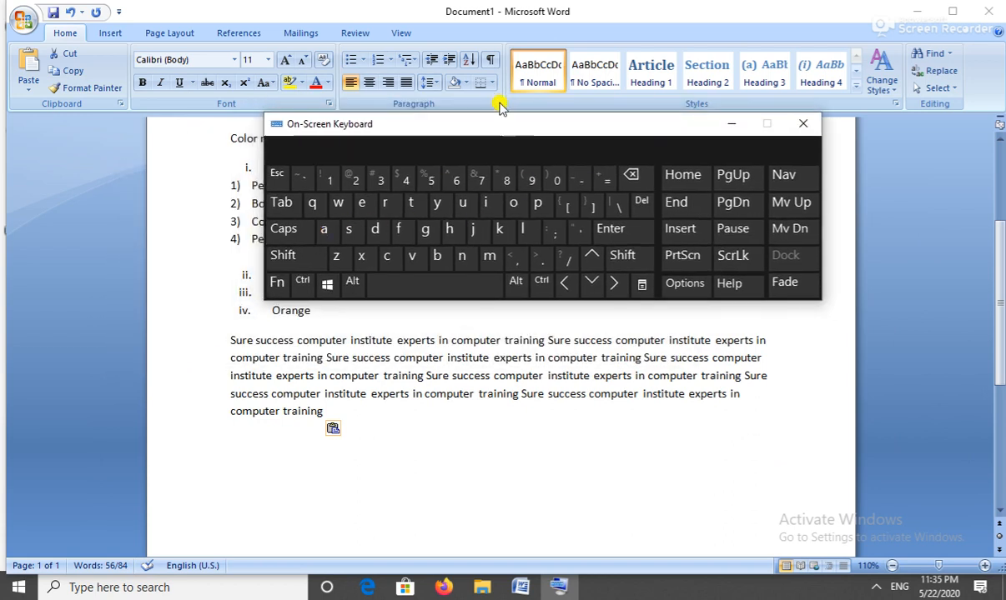
- Select the whole closing paragraph and center it using the On-Screen Keyboard
triple_click(337, 411)
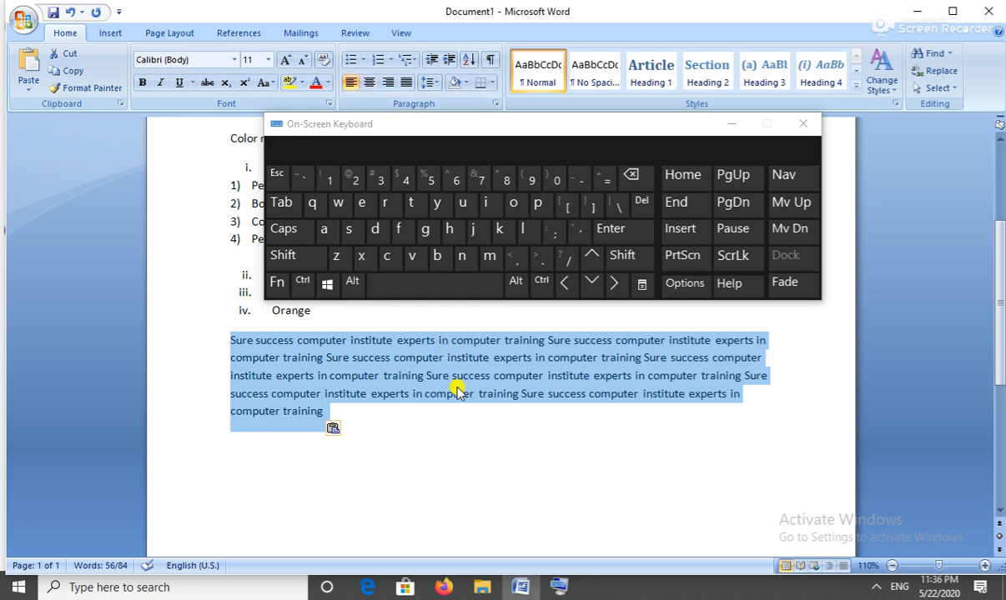
key(ctrl)
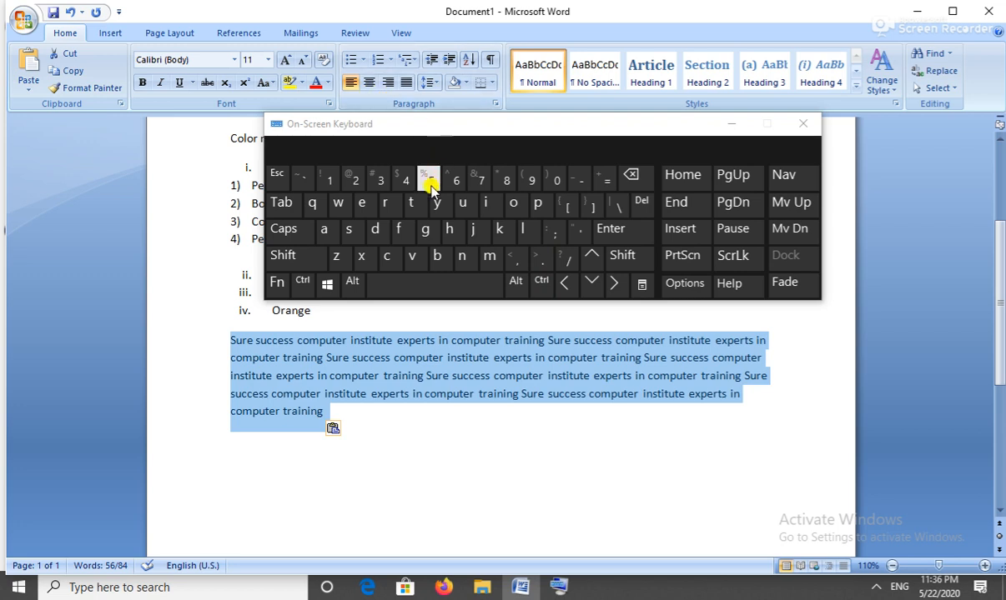
key(ctrl)
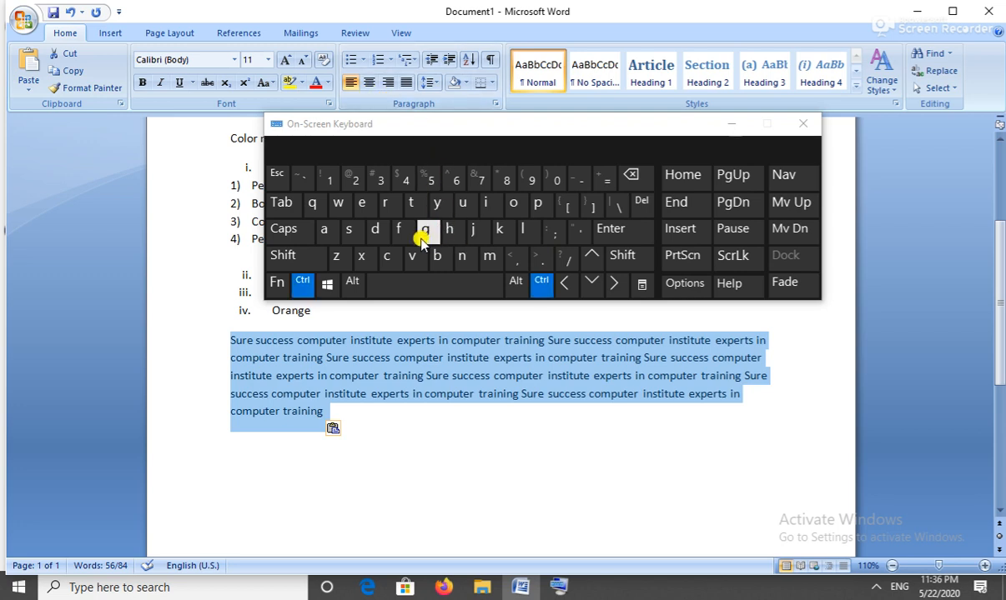
click(365, 206)
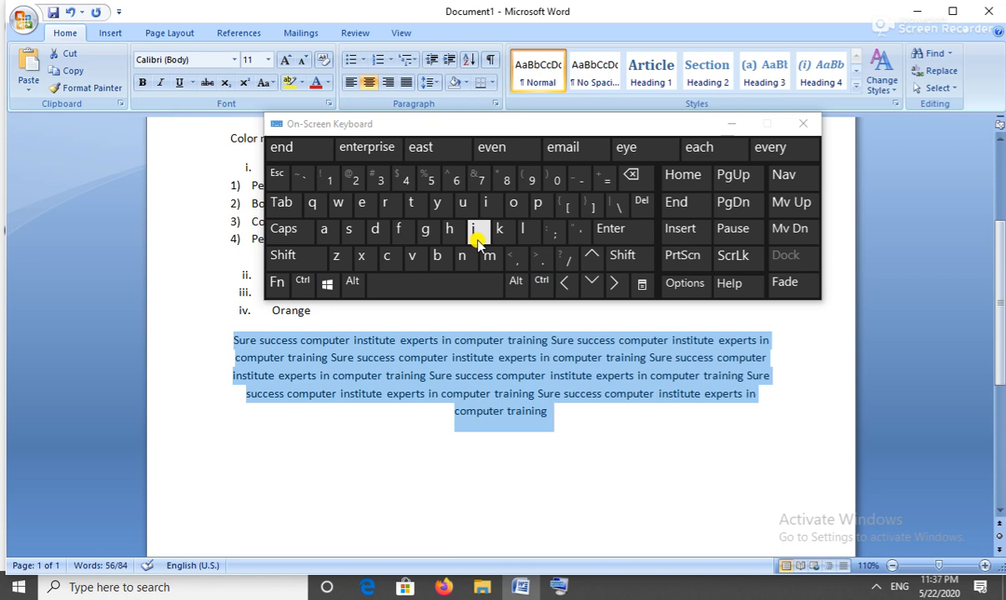
- Right-align the selected closing paragraph, and change its alignment to justified
click(541, 282)
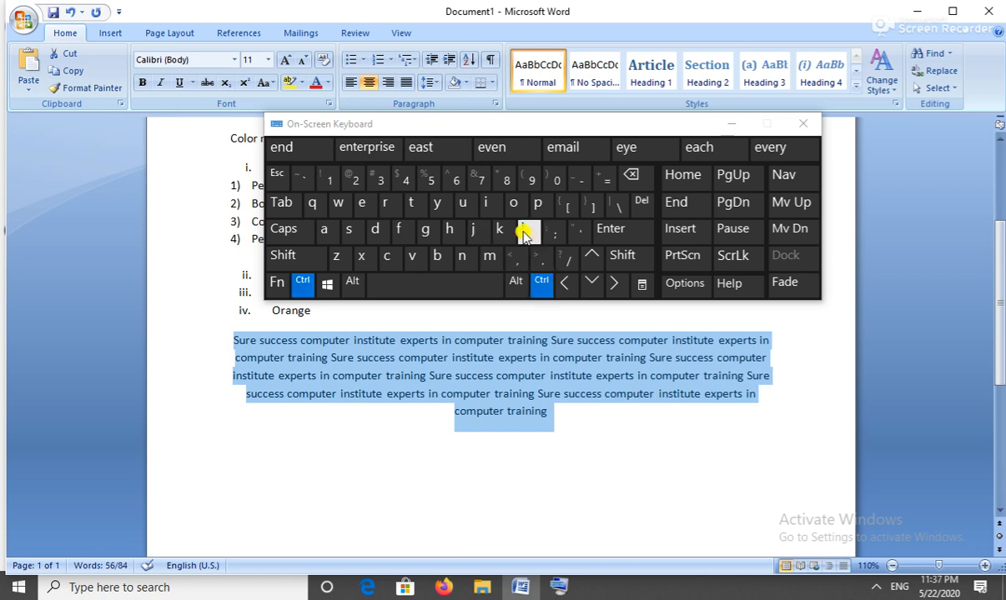
click(393, 202)
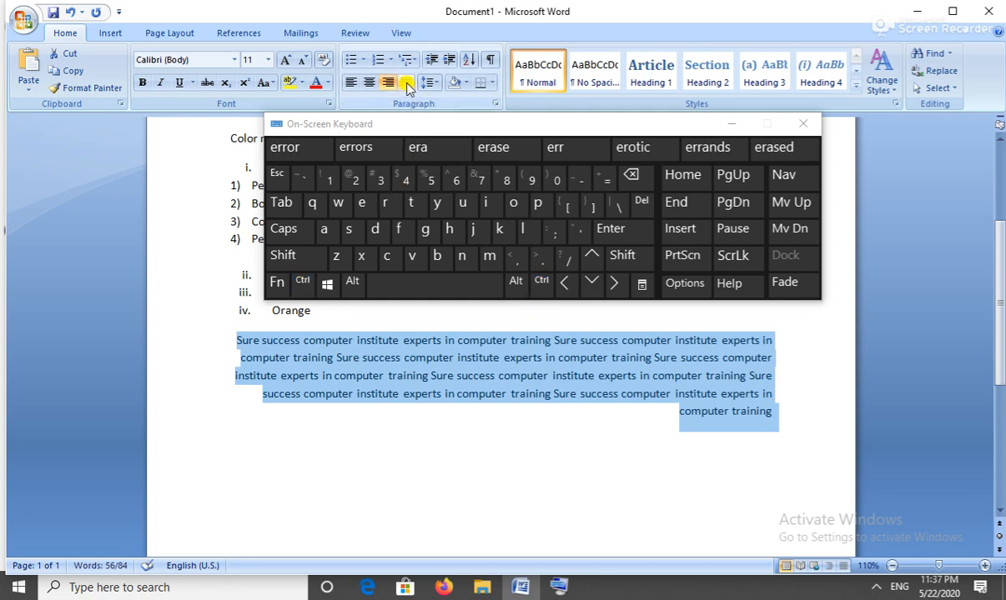
key(ctrl)
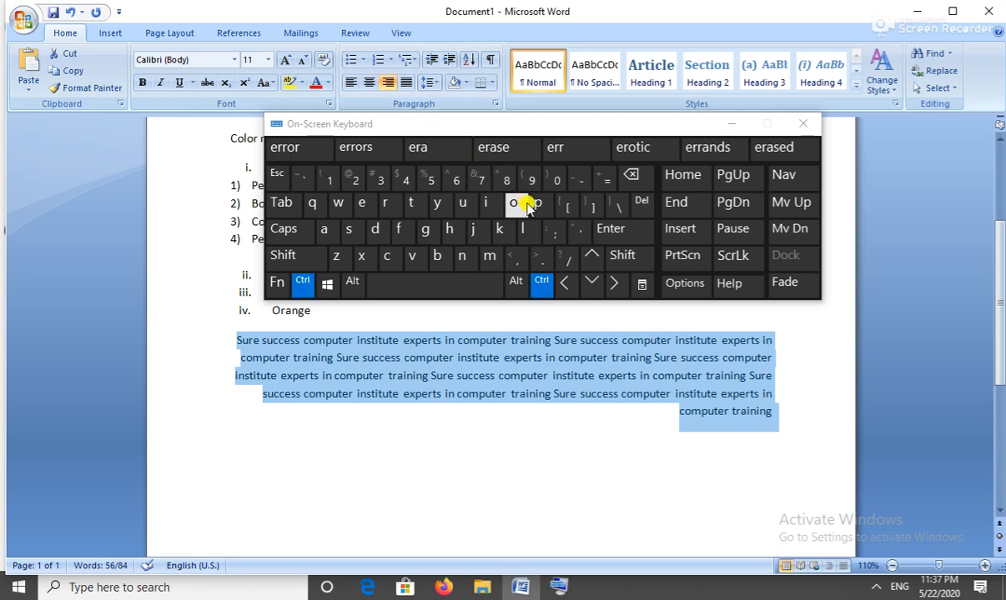
click(481, 235)
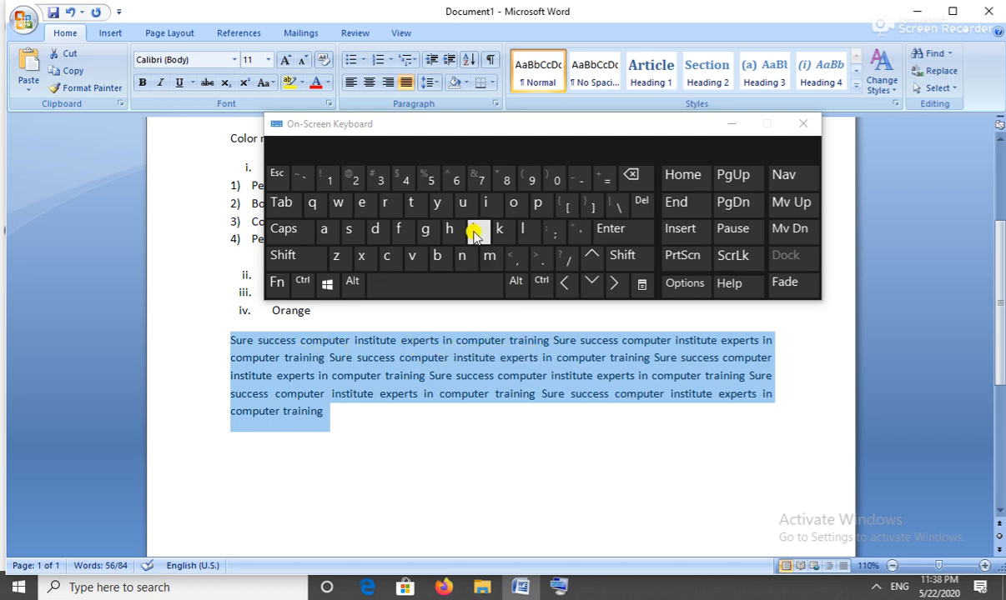
- Reposition the On-Screen Keyboard below the closing paragraph, leaving the paragraph and the line spacing options uncovered
click(435, 88)
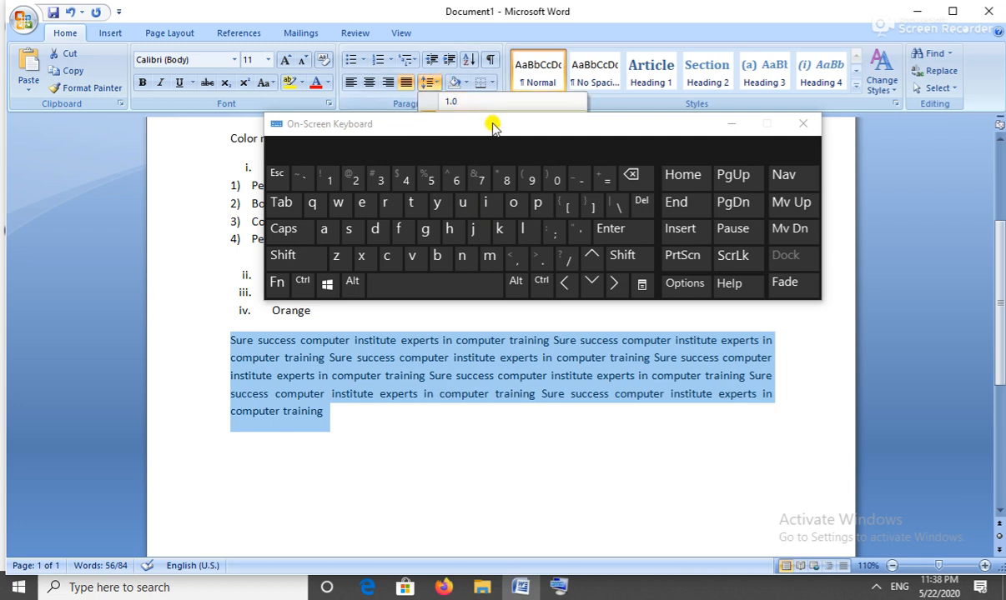
click(494, 125)
drag(496, 128, 514, 446)
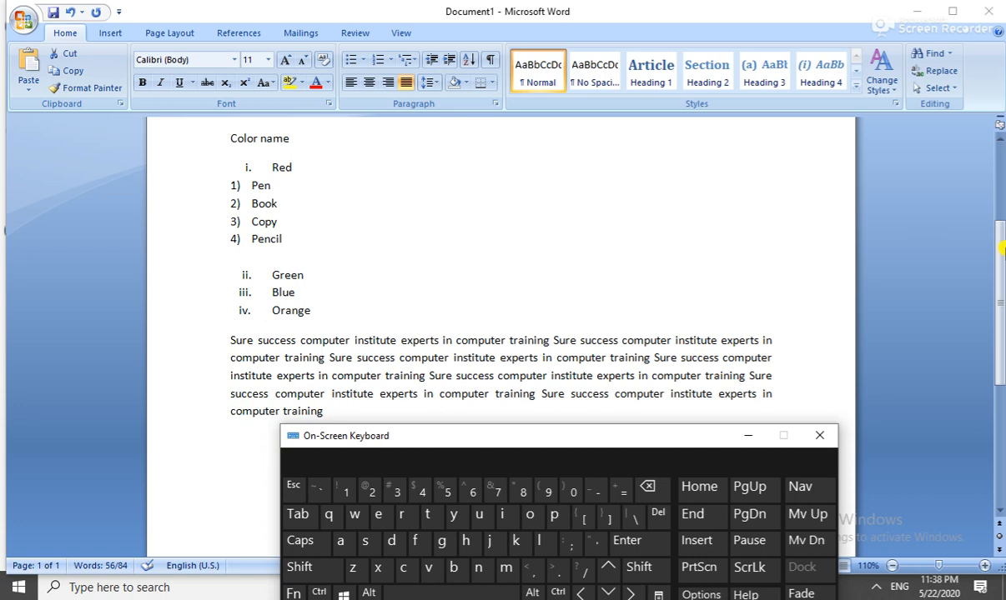
drag(1001, 238, 1000, 311)
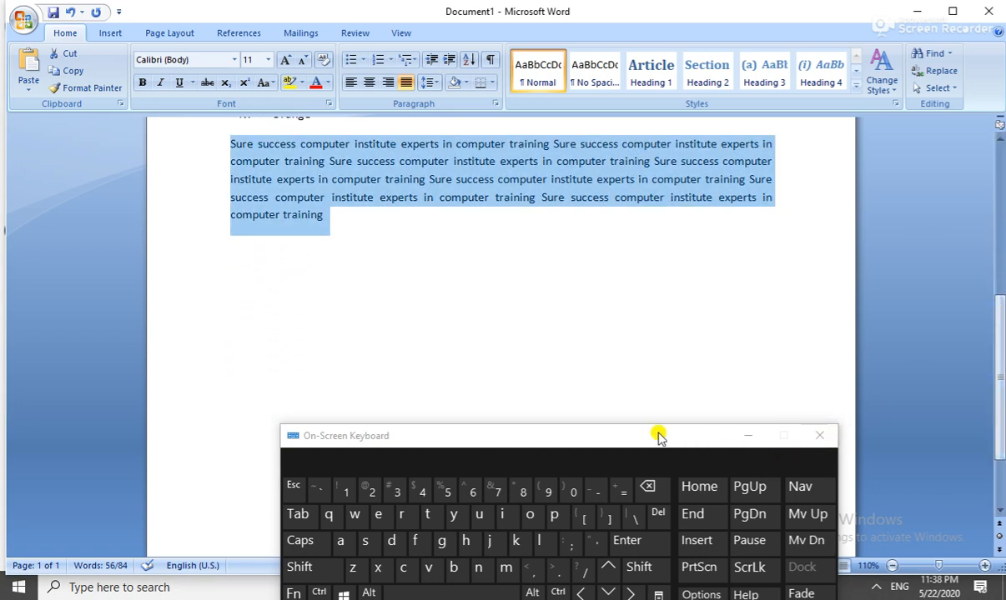
click(654, 434)
drag(655, 435, 636, 302)
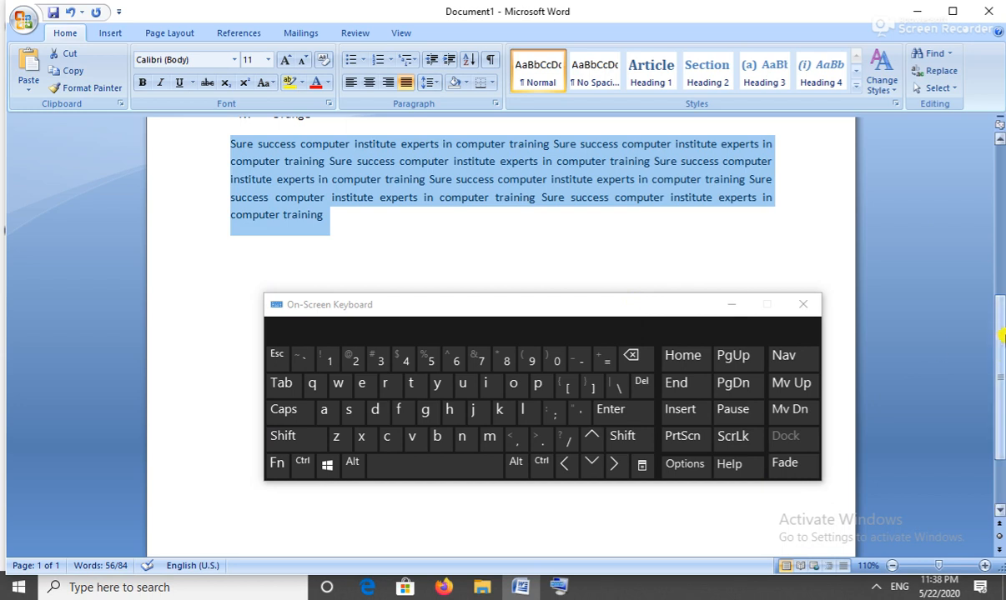
mouse_move(1003, 330)
mouse_down()
mouse_move(1001, 346)
mouse_move(999, 177)
mouse_move(1001, 317)
mouse_up()
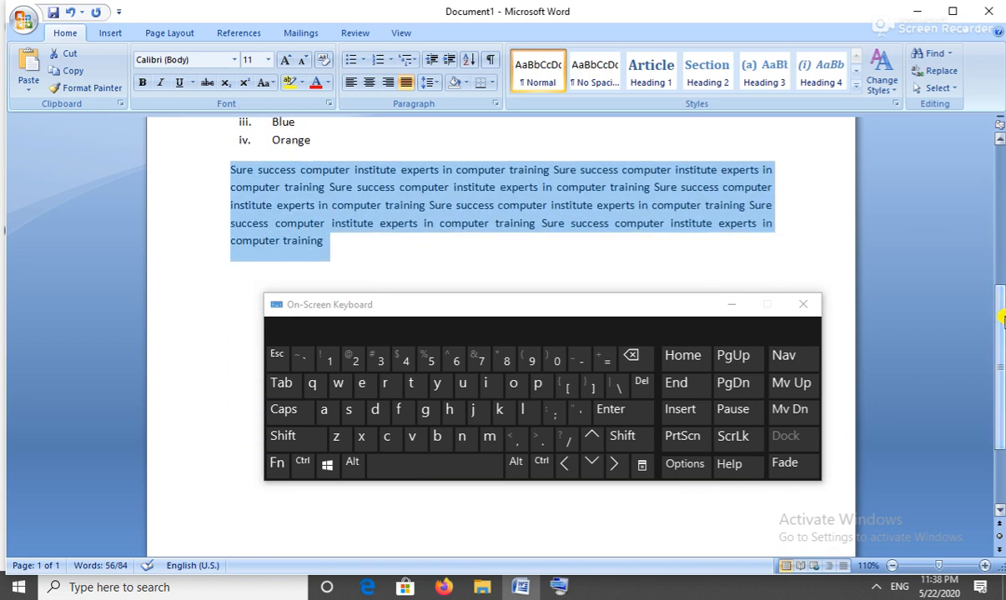
- Set the closing paragraph's line spacing to 1.0 and remove the space after it
click(435, 90)
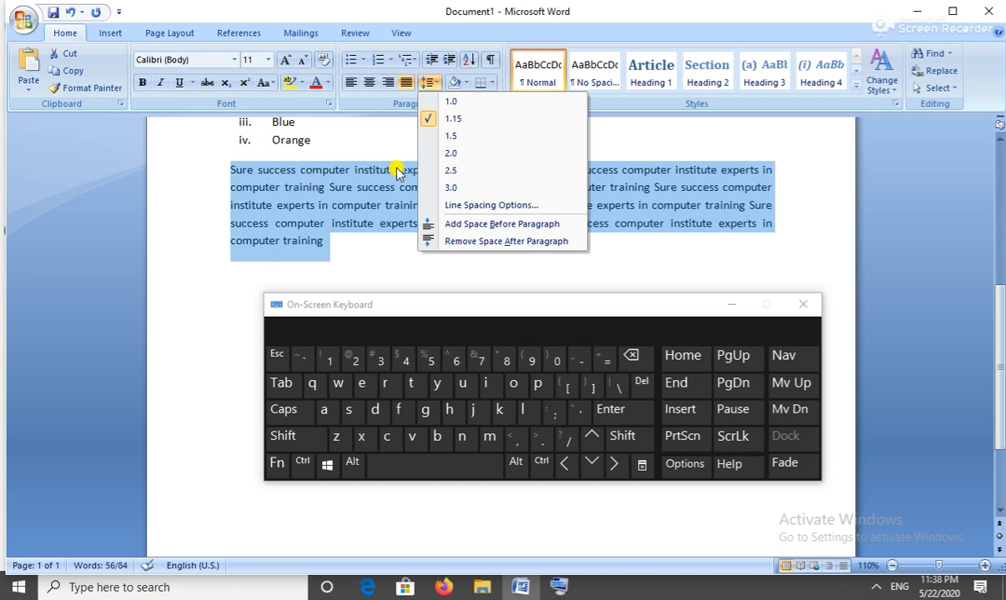
click(465, 101)
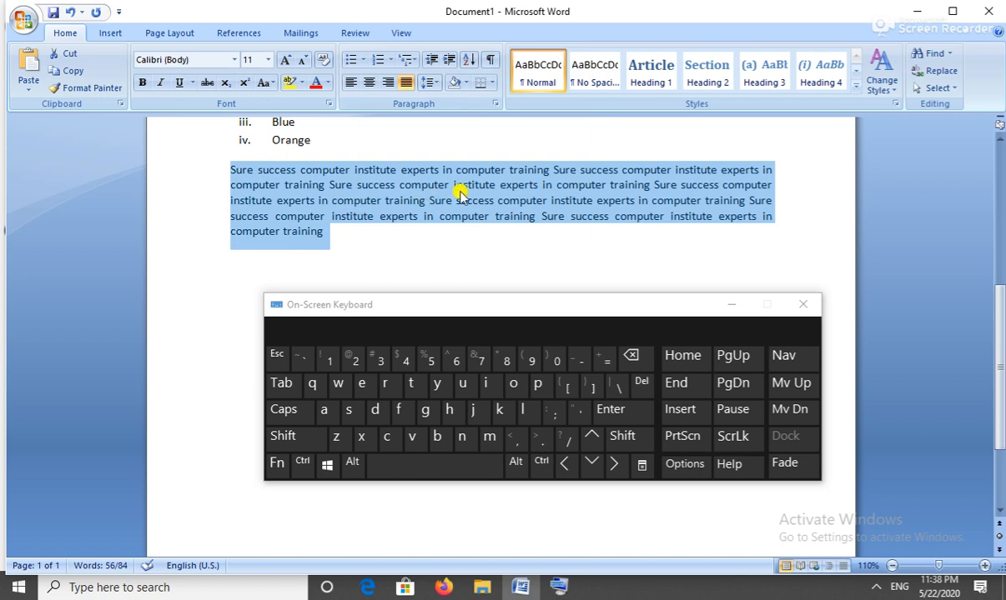
click(434, 81)
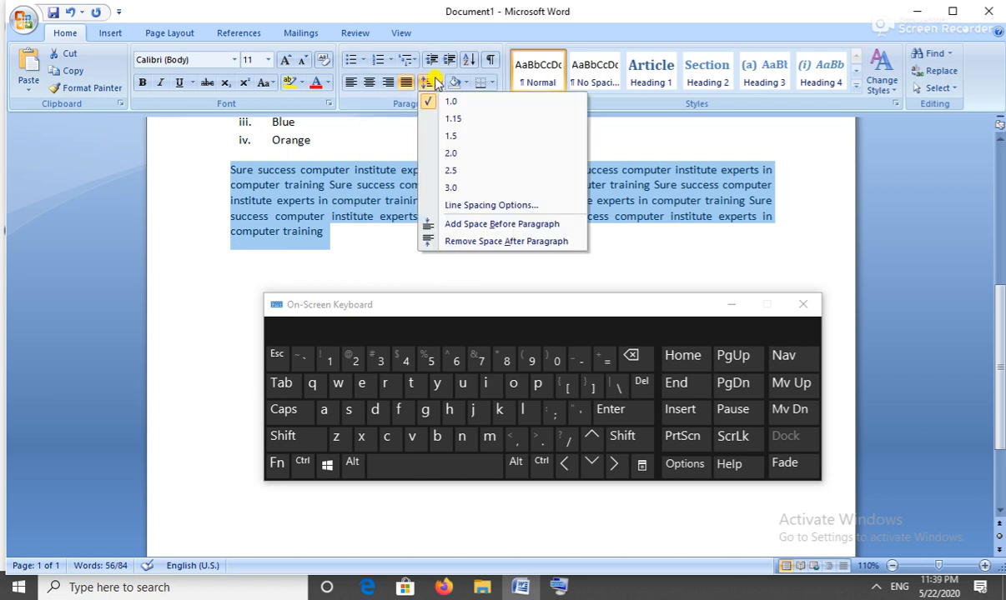
click(541, 242)
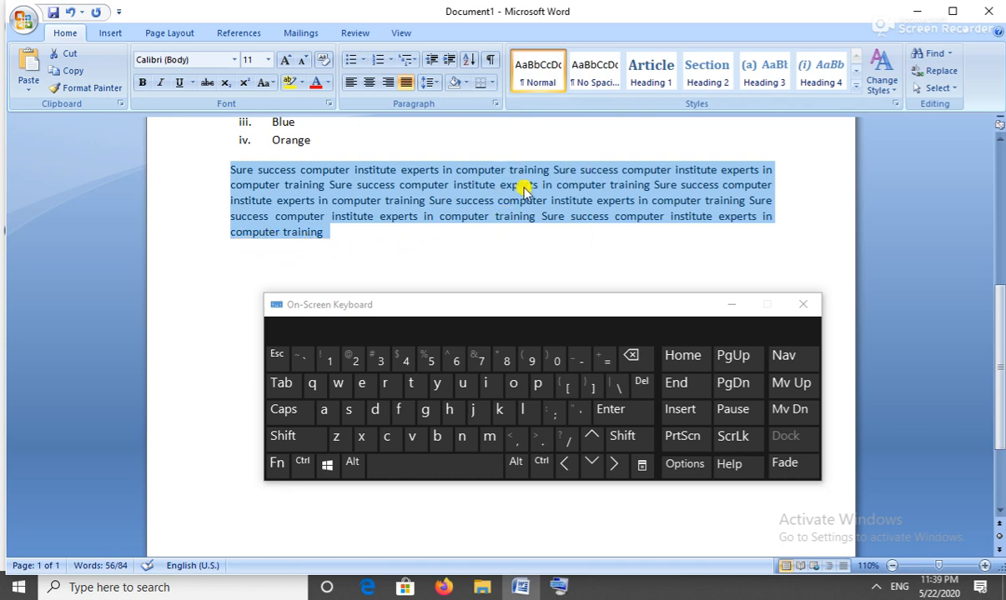
- Add space after and before the closing paragraph
click(429, 83)
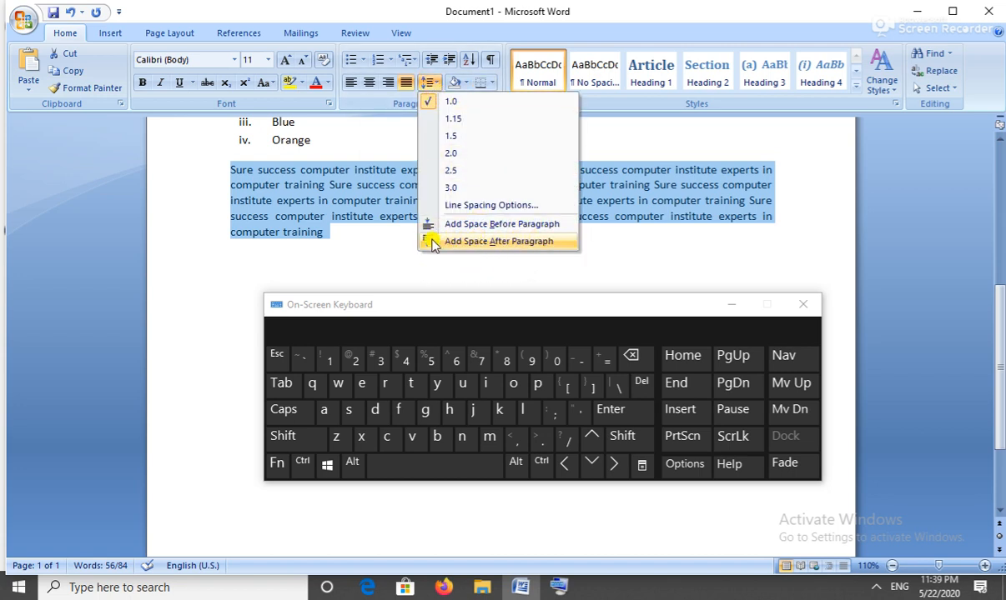
click(520, 241)
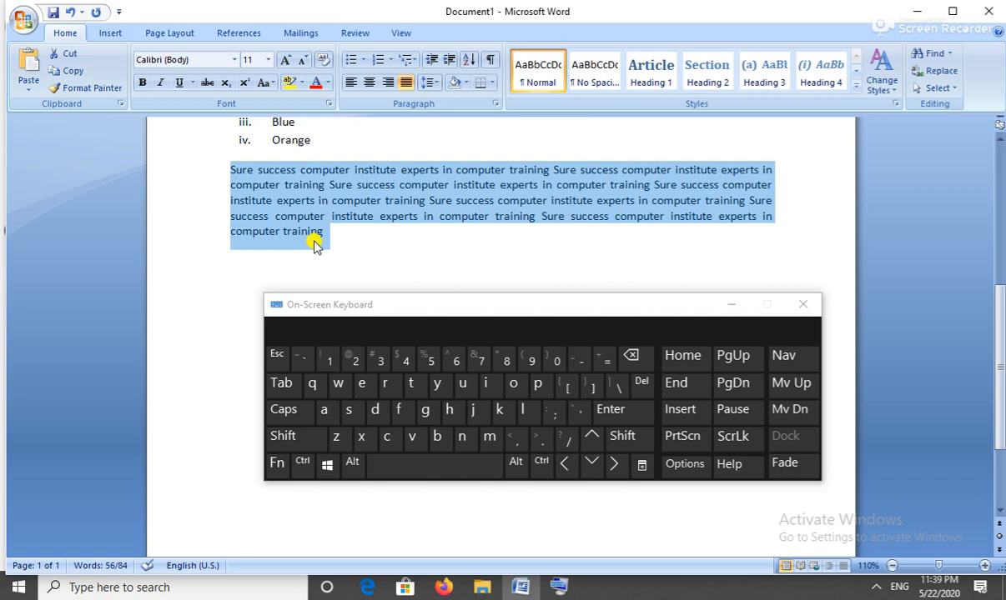
click(428, 82)
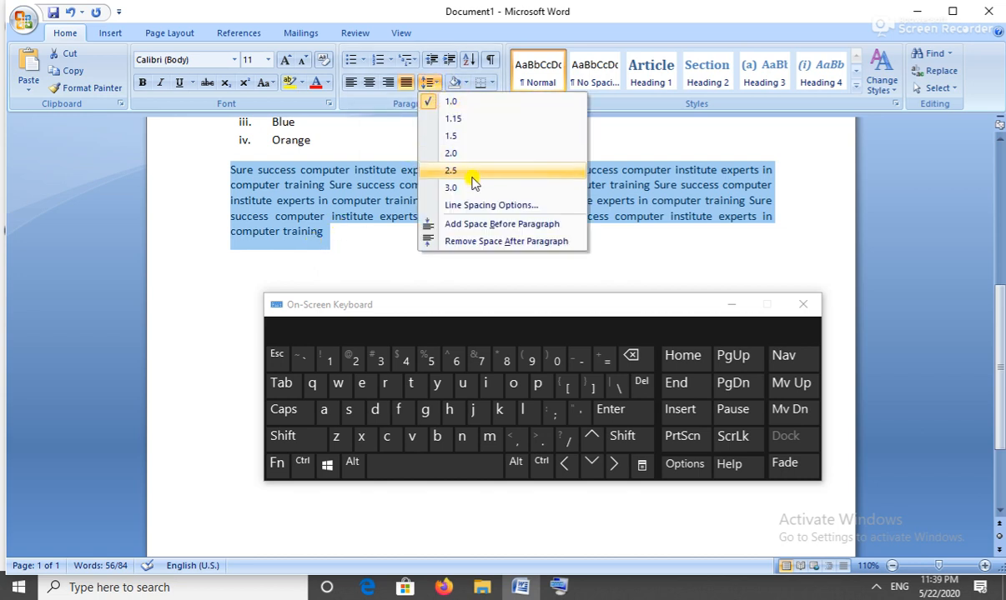
click(527, 225)
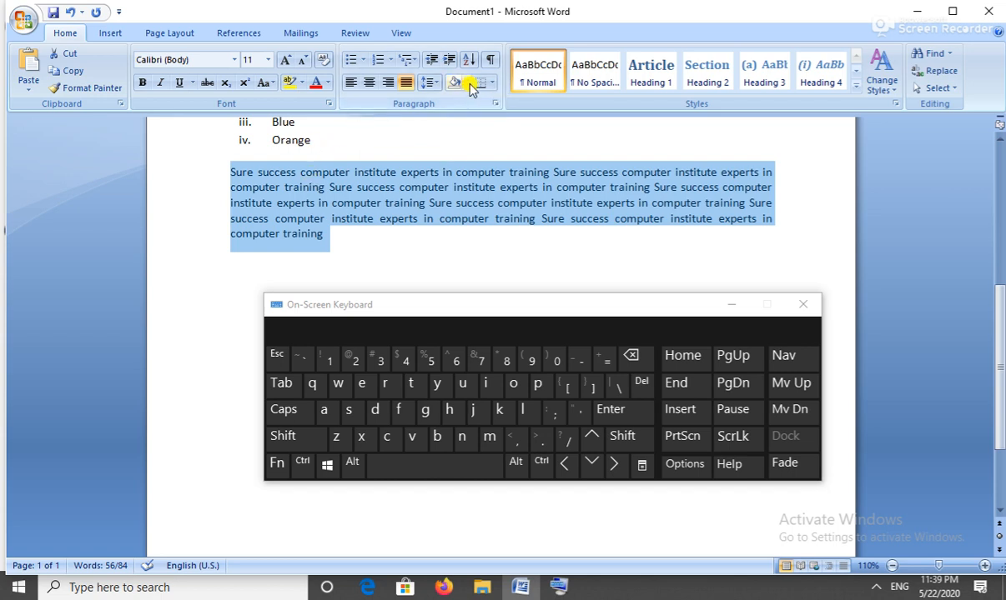
- Try line spacing of 3.0 on the closing paragraph, and set it to 1.15
click(440, 87)
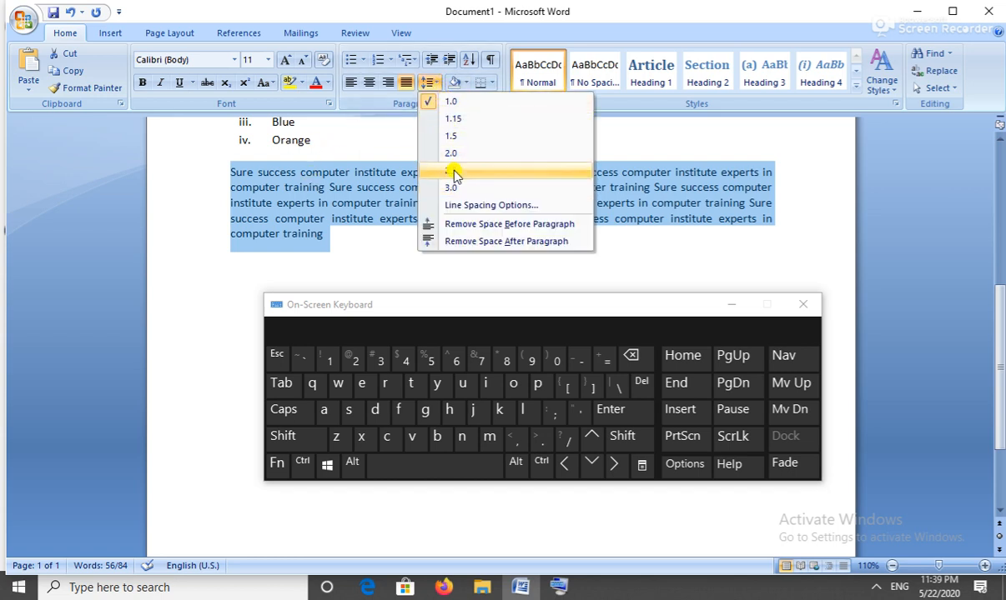
click(467, 191)
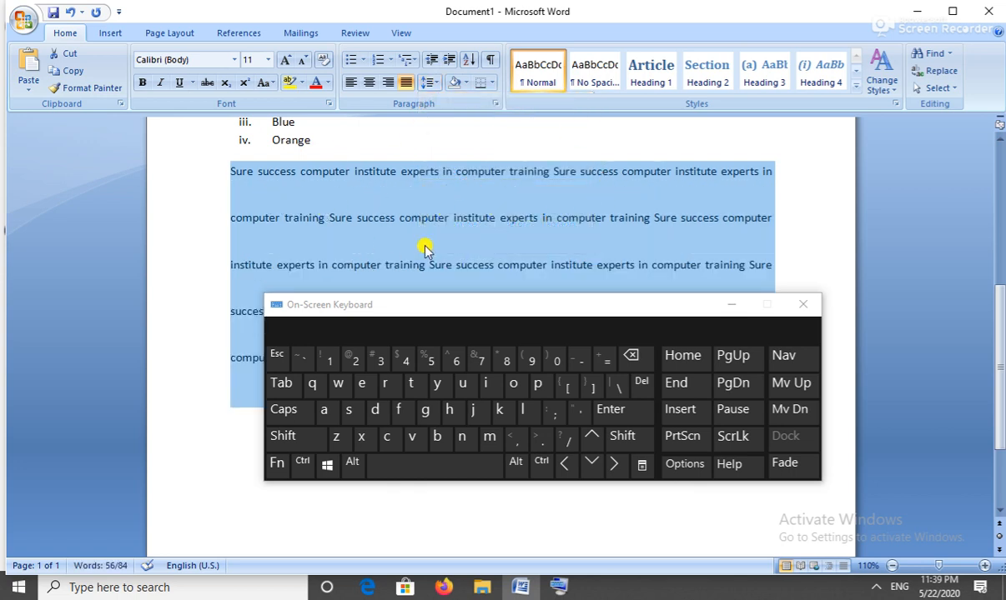
click(429, 82)
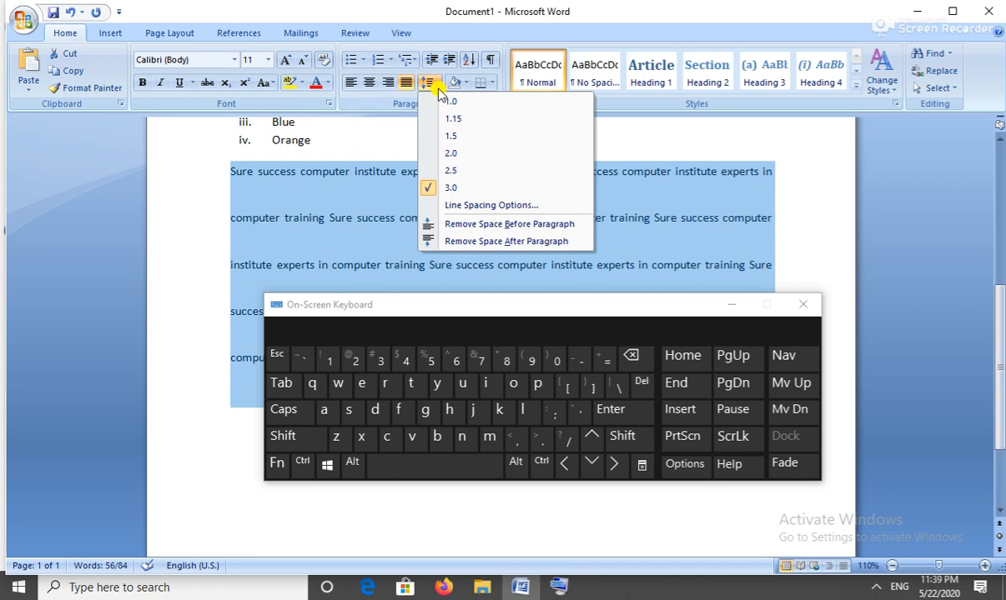
click(493, 120)
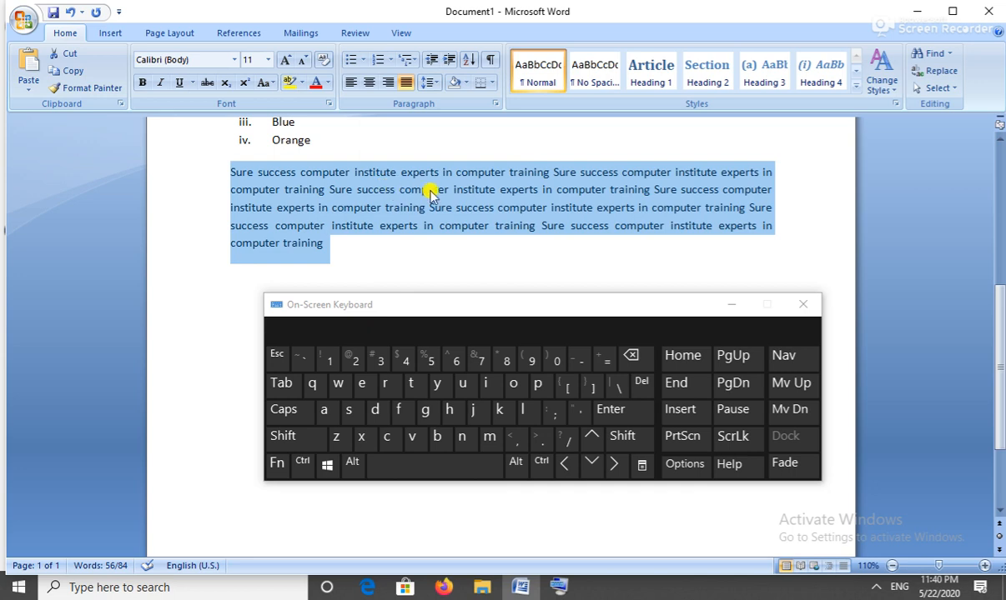
key(shift+F3)
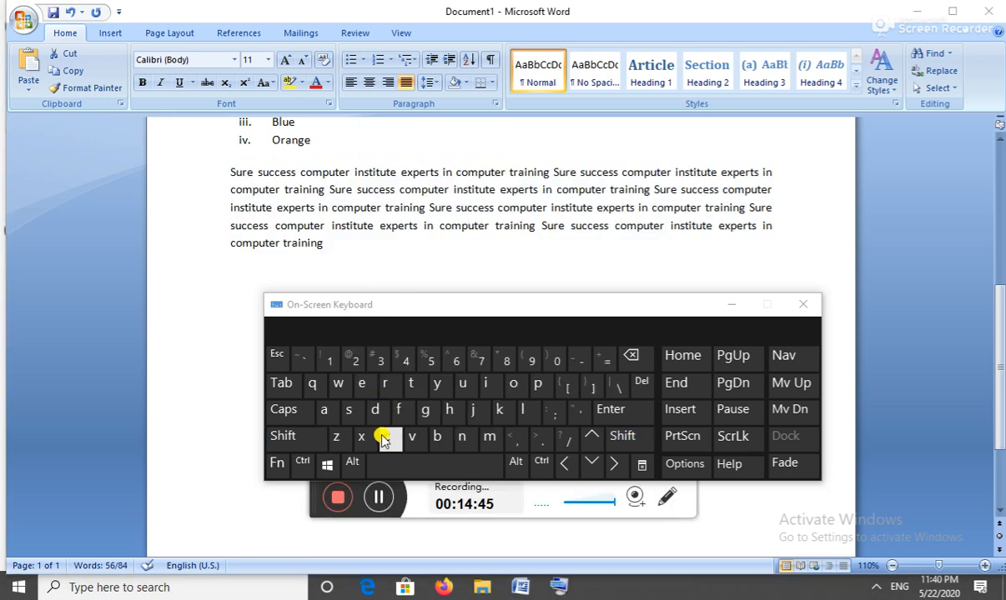
- Move the On-Screen Keyboard lower, and shade the whole closing paragraph light gray
drag(548, 309, 551, 345)
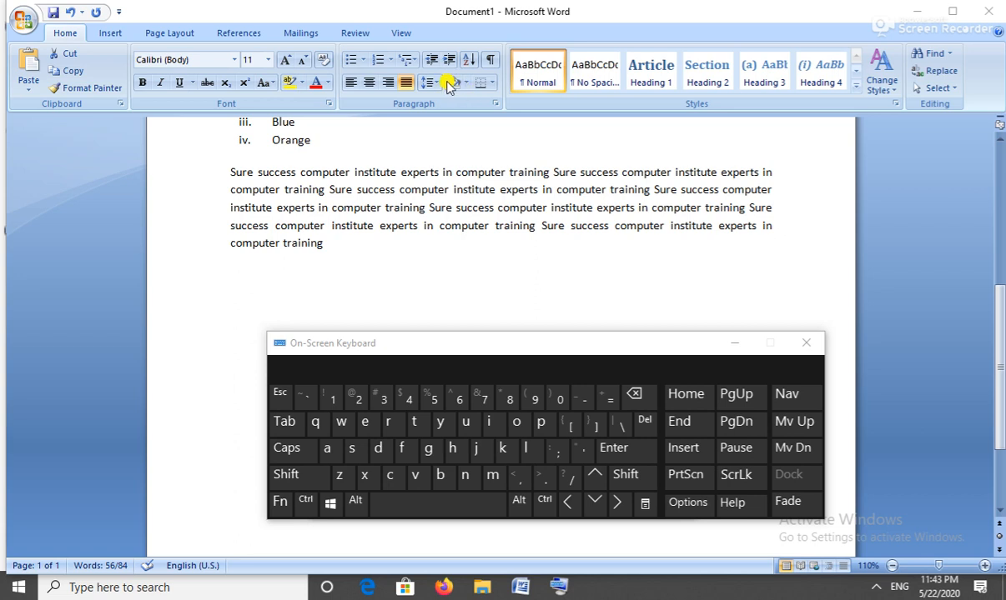
triple_click(331, 245)
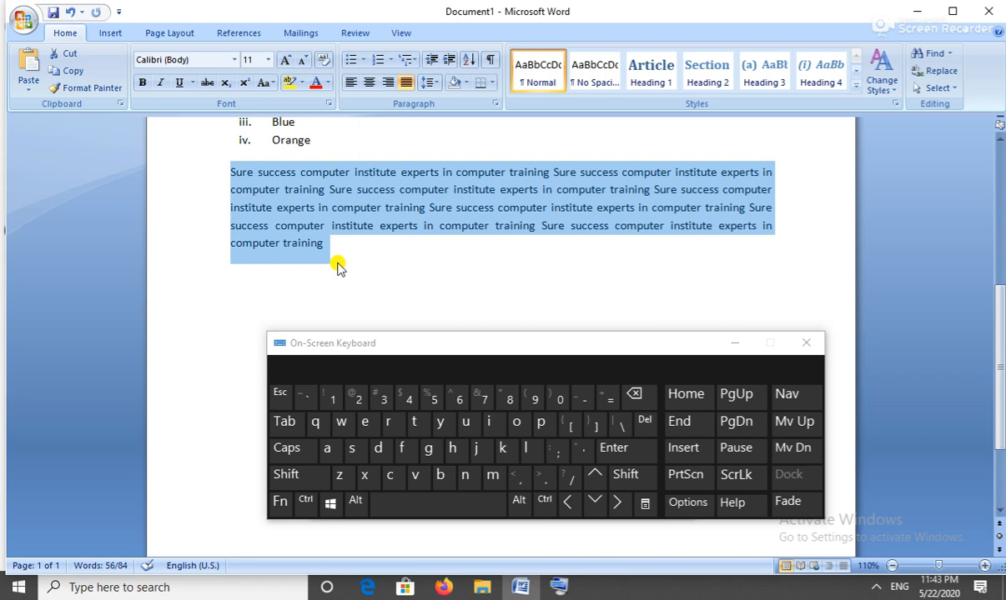
click(466, 84)
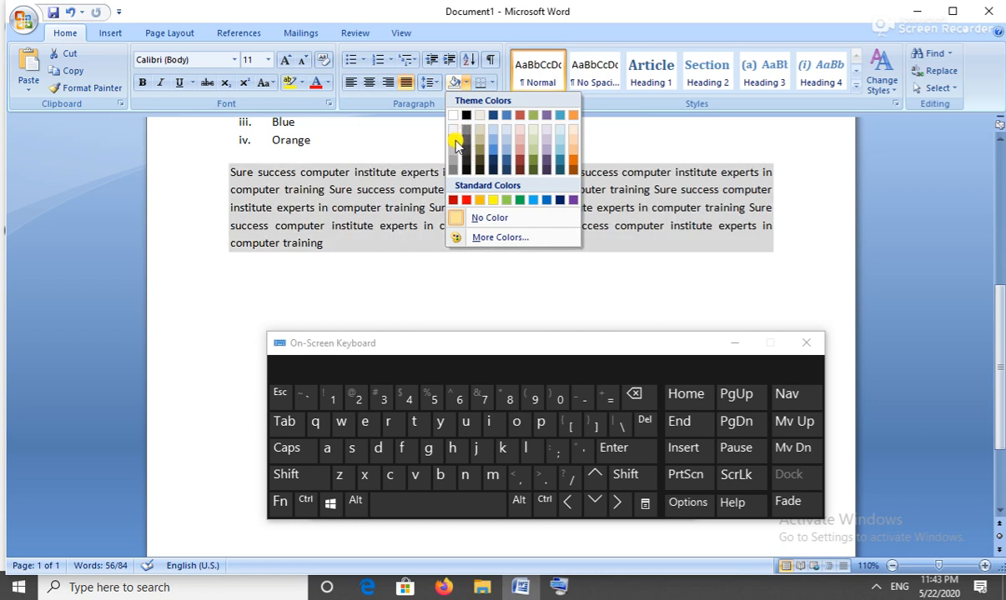
click(455, 142)
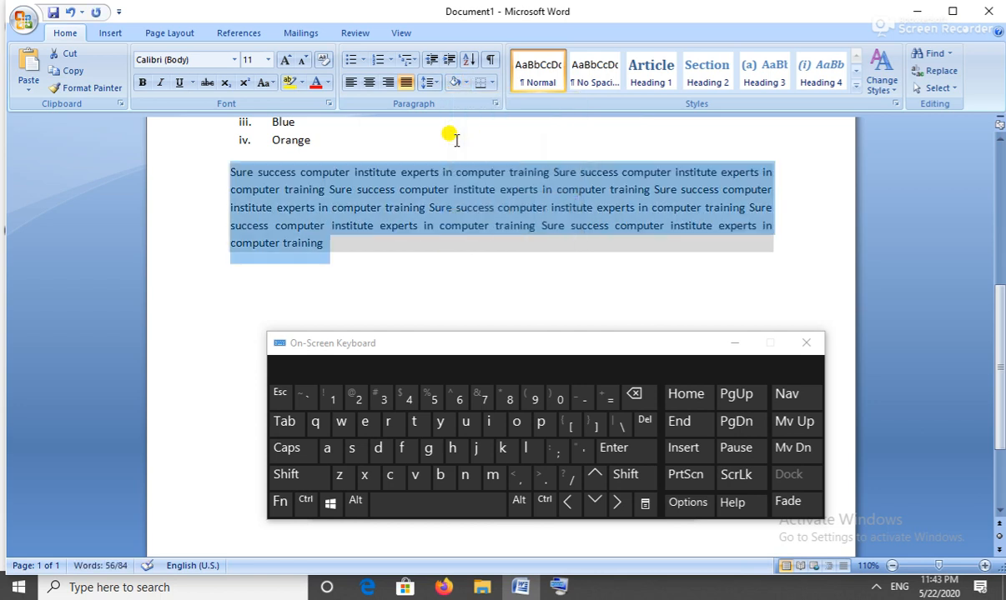
- Change the closing paragraph's shading to medium blue and deselect the text
click(466, 83)
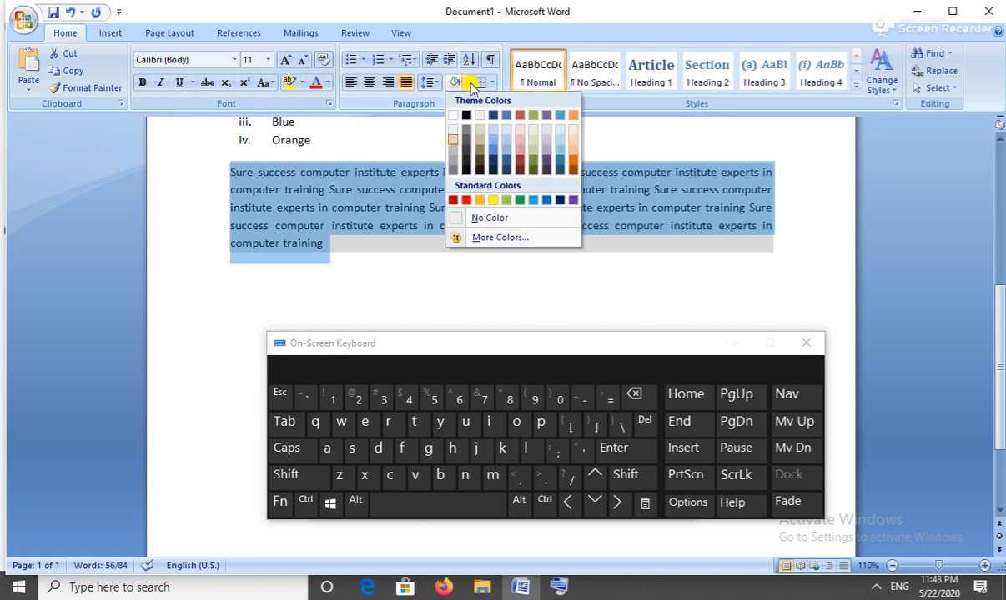
click(489, 149)
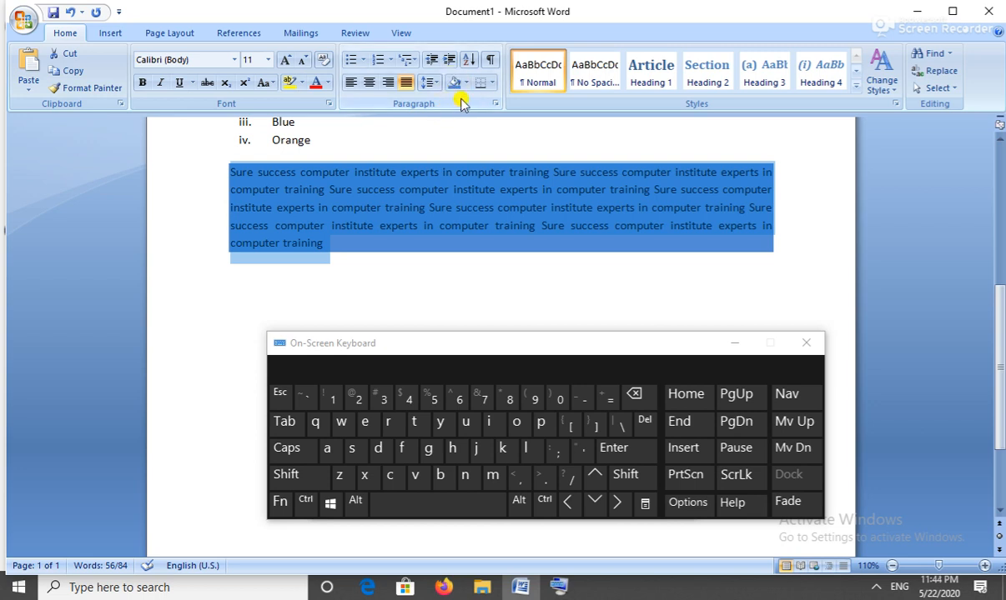
click(429, 219)
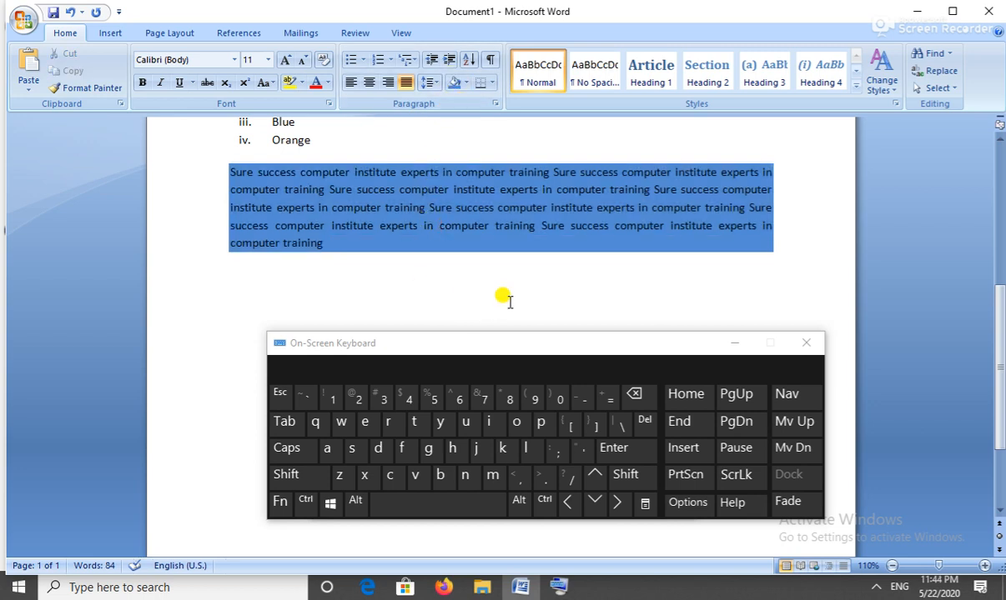
- Select the whole closing paragraph and change its font color to near-white
mouse_move(331, 247)
mouse_down()
mouse_move(319, 218)
mouse_move(231, 170)
mouse_up()
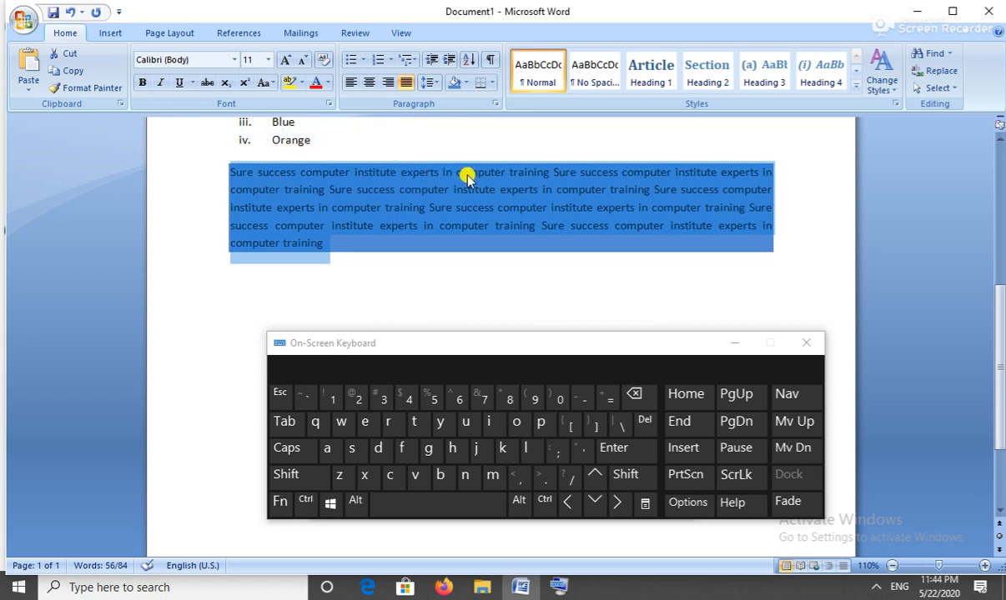
click(327, 84)
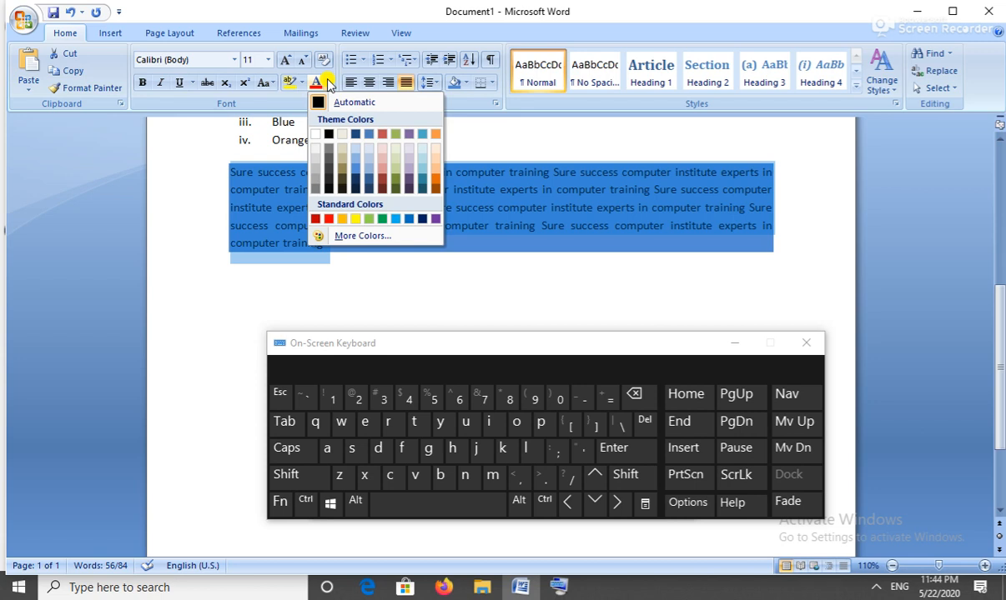
click(318, 150)
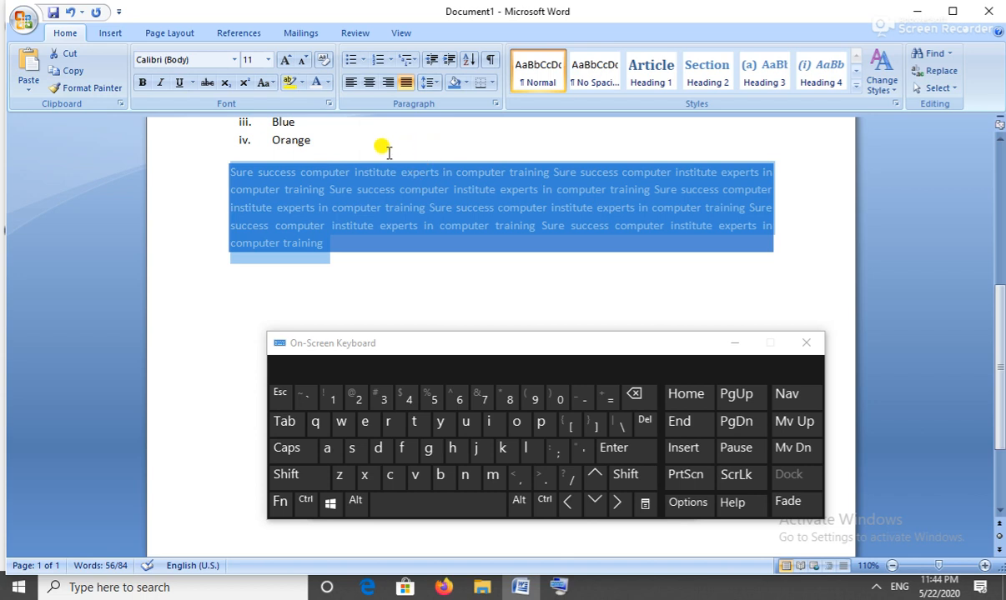
click(380, 189)
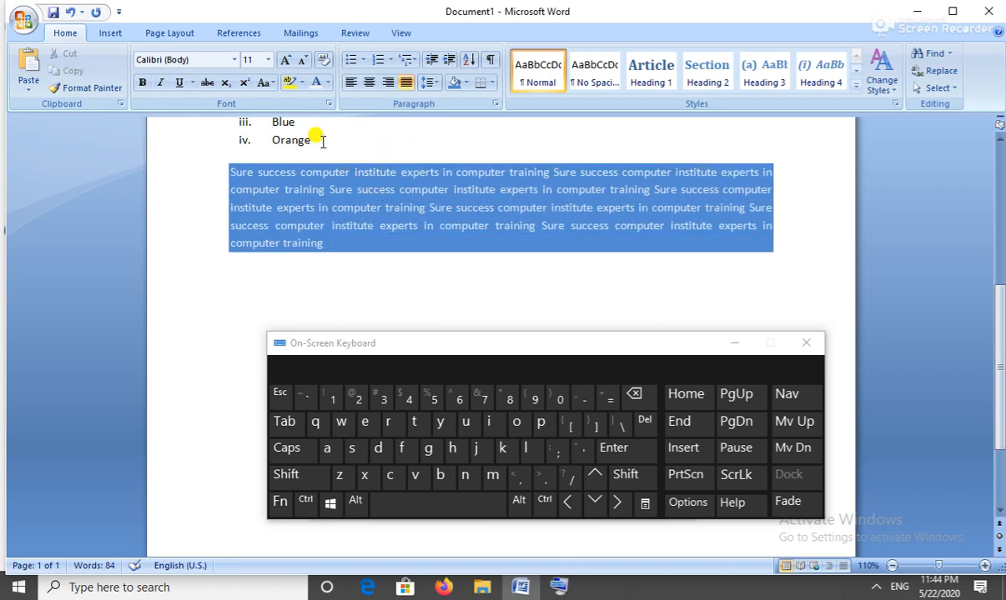
- Highlight the word "success" in the closing paragraph's second line in yellow
click(289, 87)
drag(353, 182, 389, 181)
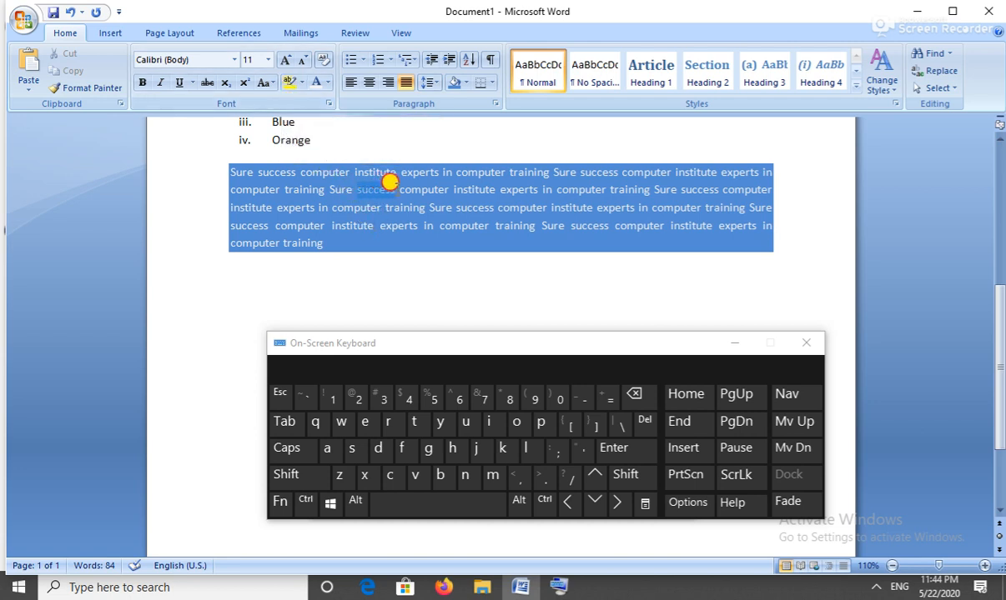
click(289, 87)
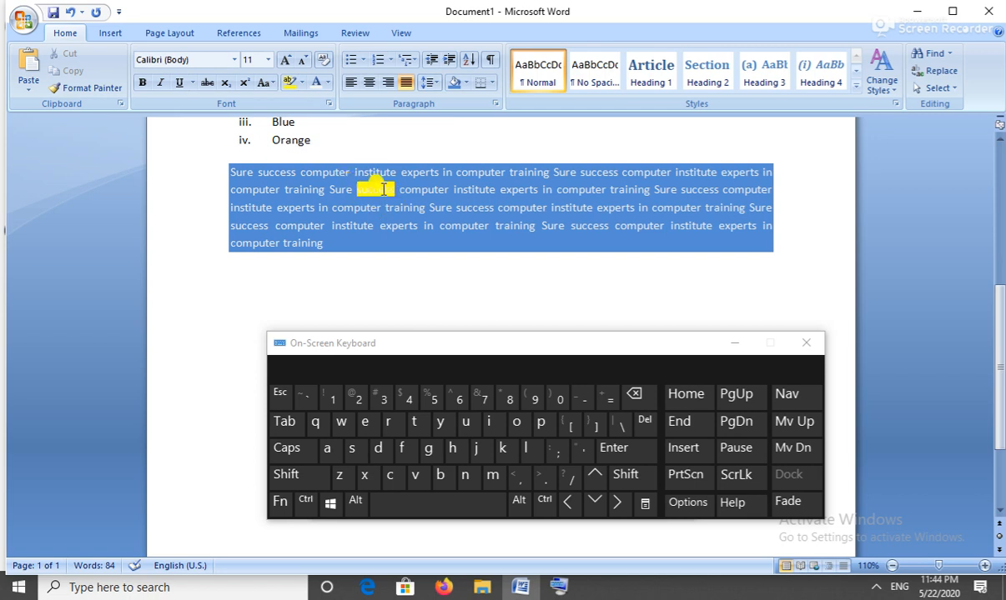
- Change the font color of the highlighted word "success" to black
click(328, 83)
click(331, 136)
double_click(384, 189)
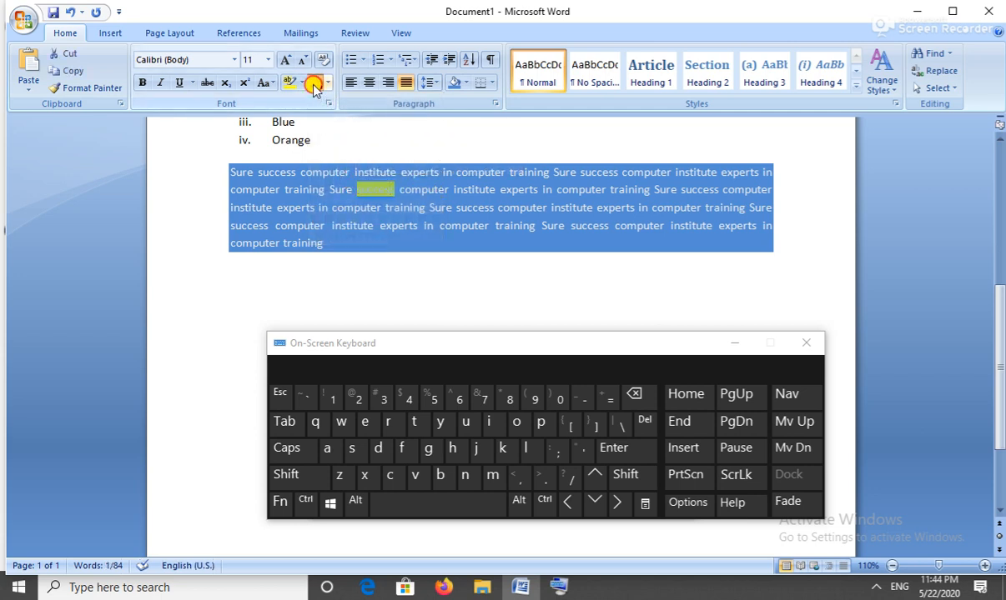
click(463, 225)
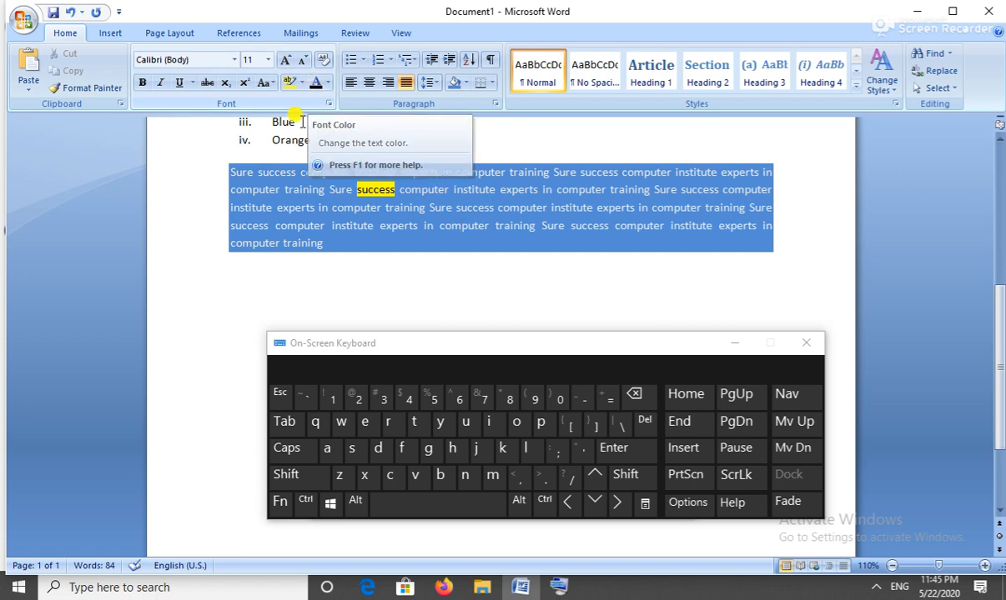
drag(227, 170, 317, 231)
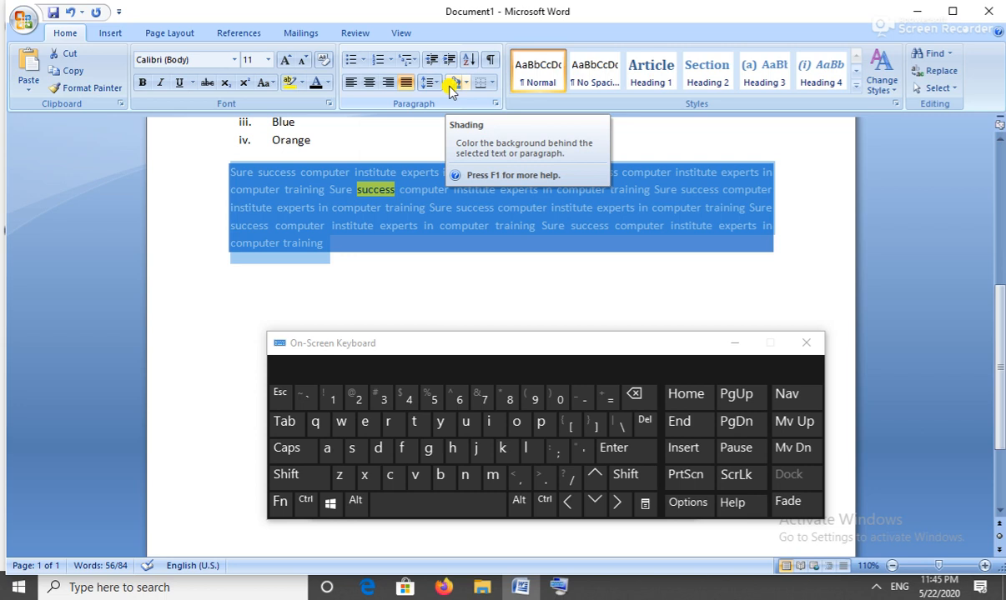
click(442, 175)
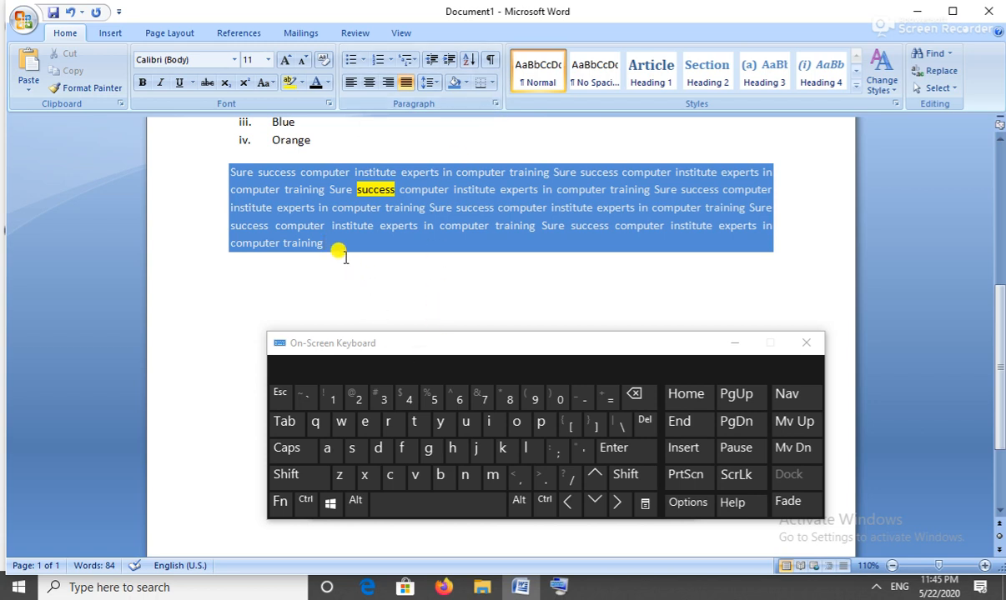
- Add the line "Sure success computer institute experts in computer training" below the shaded closing paragraph
click(228, 267)
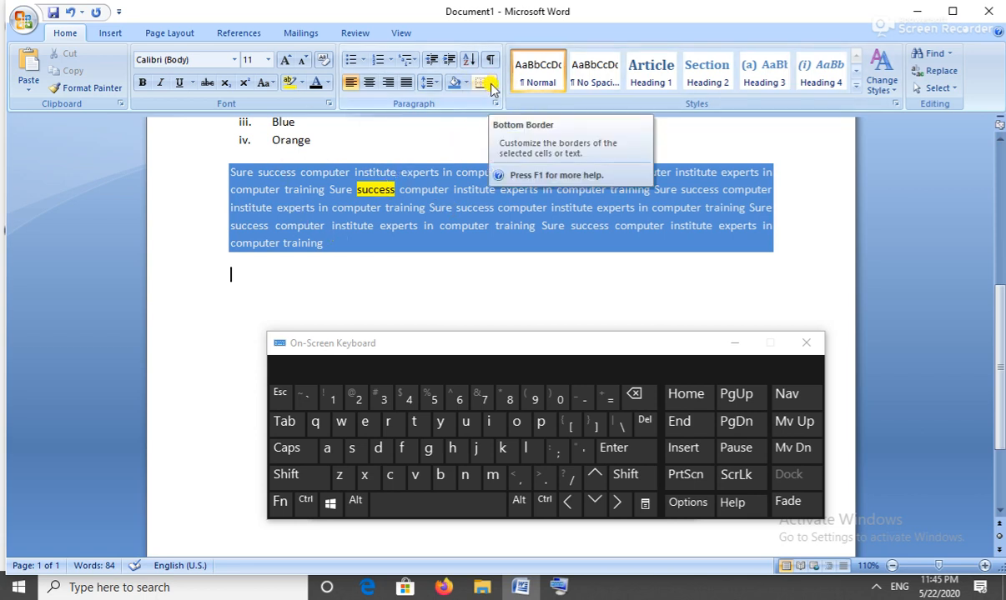
click(491, 85)
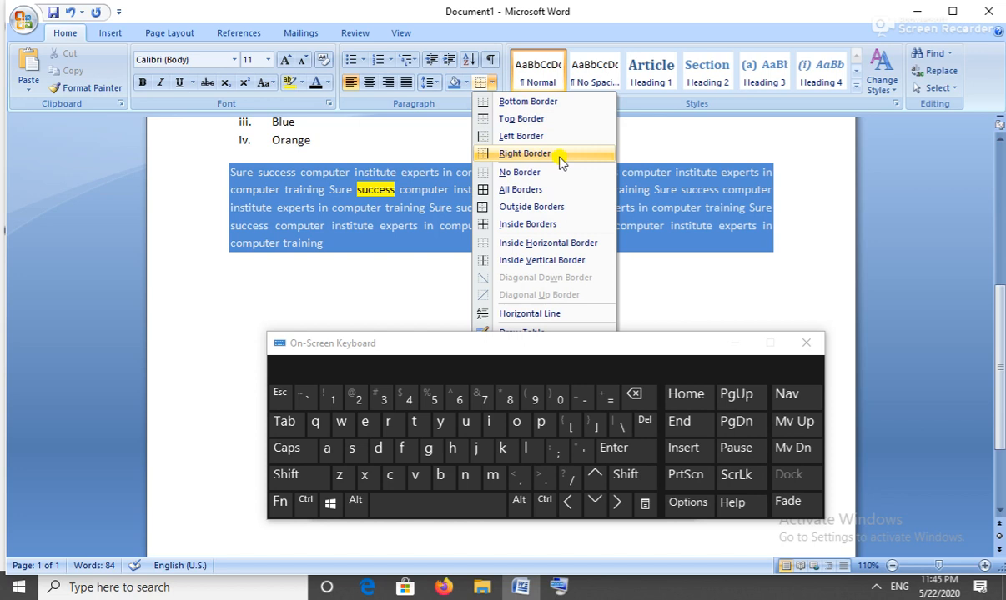
click(264, 279)
text(Sure success computer institute experts in computer training)
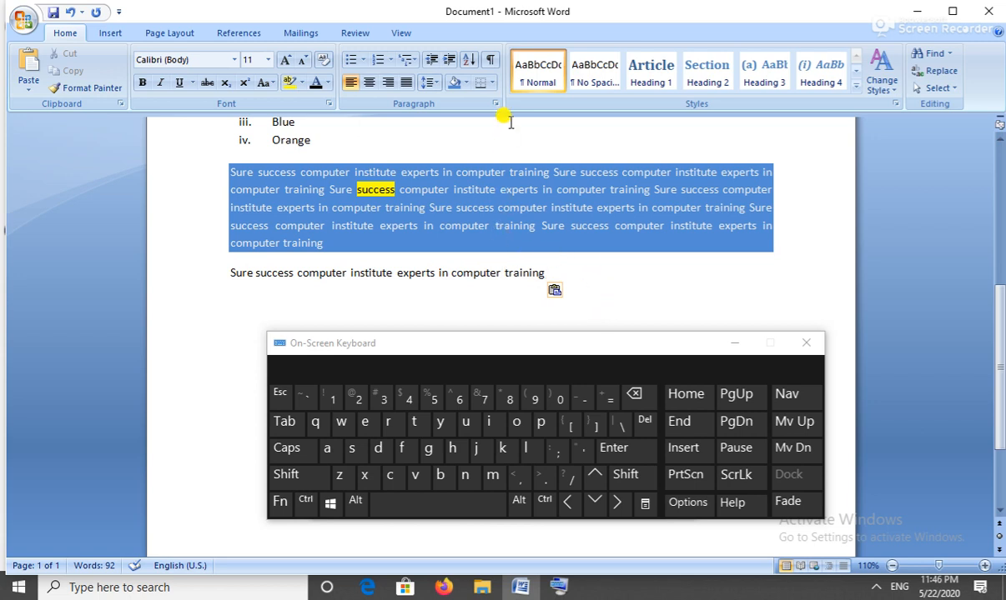
- Add a bottom, top, left and right border one by one to the new line below the shaded paragraph
click(492, 84)
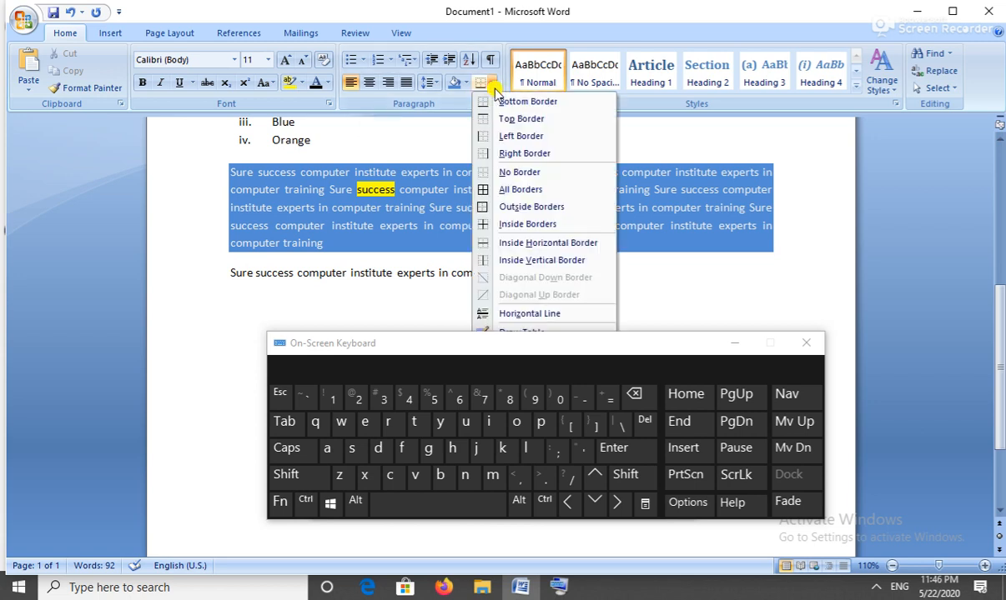
click(528, 102)
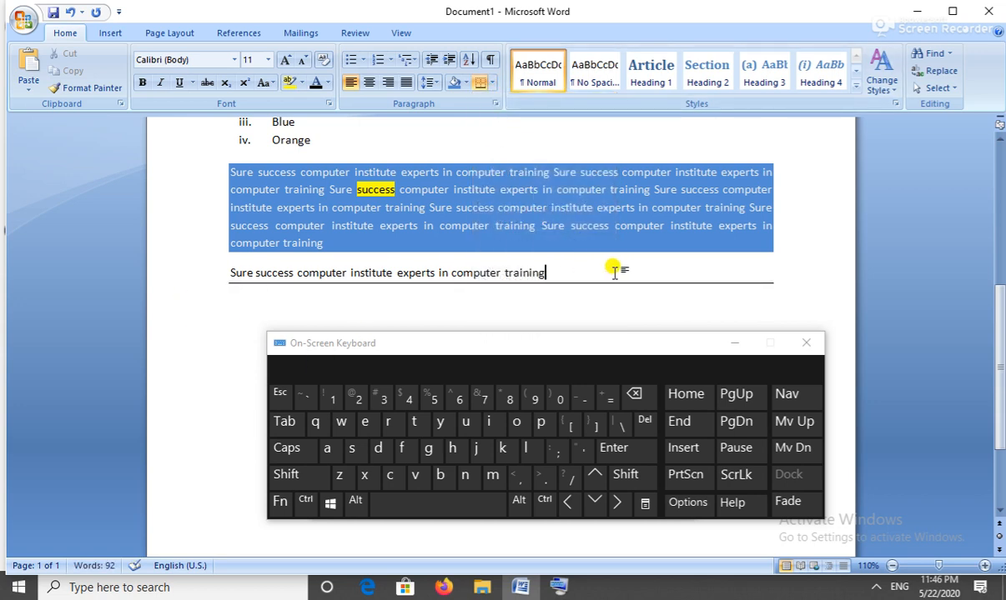
click(494, 83)
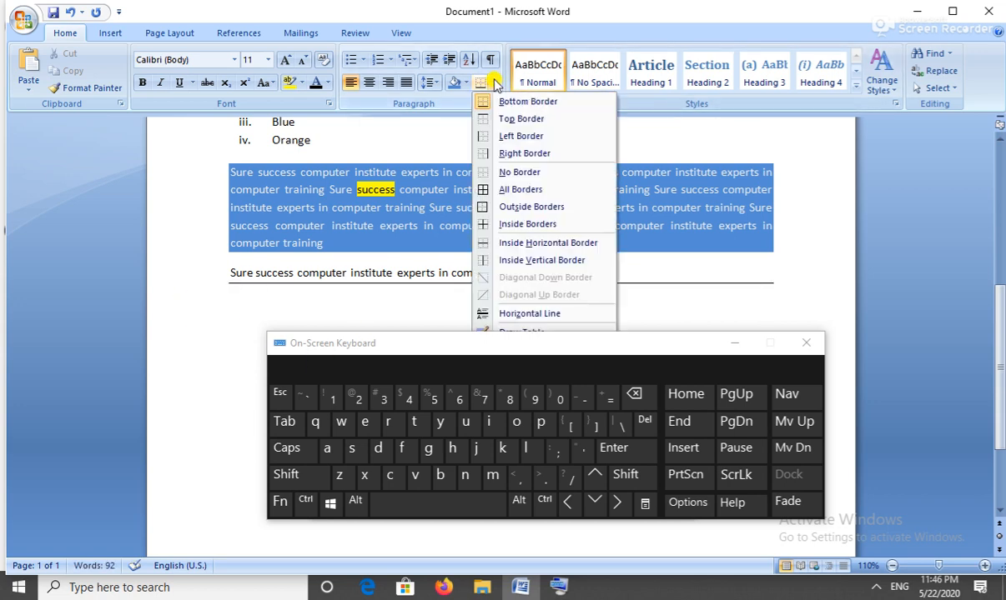
click(534, 119)
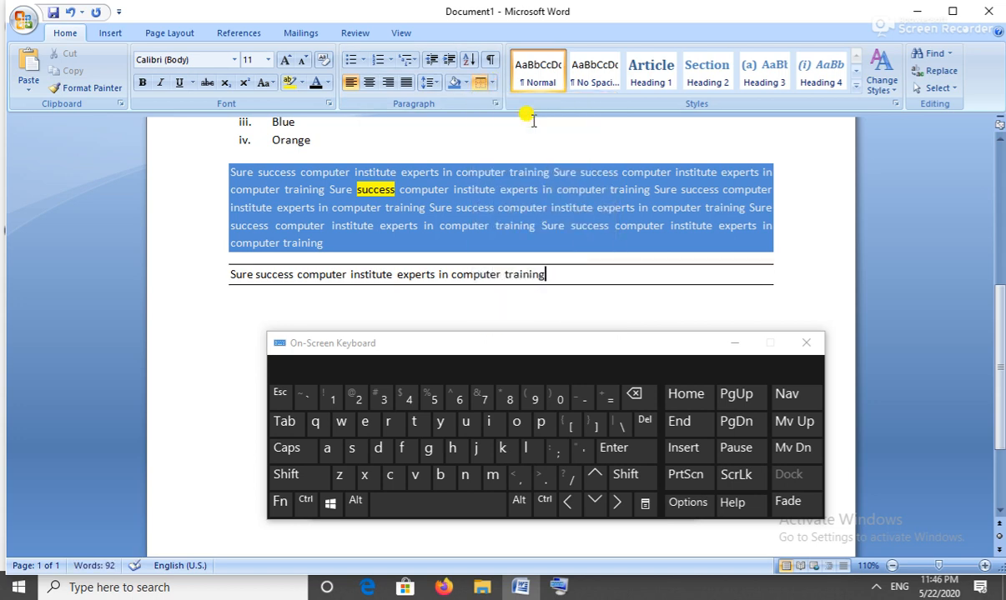
click(494, 85)
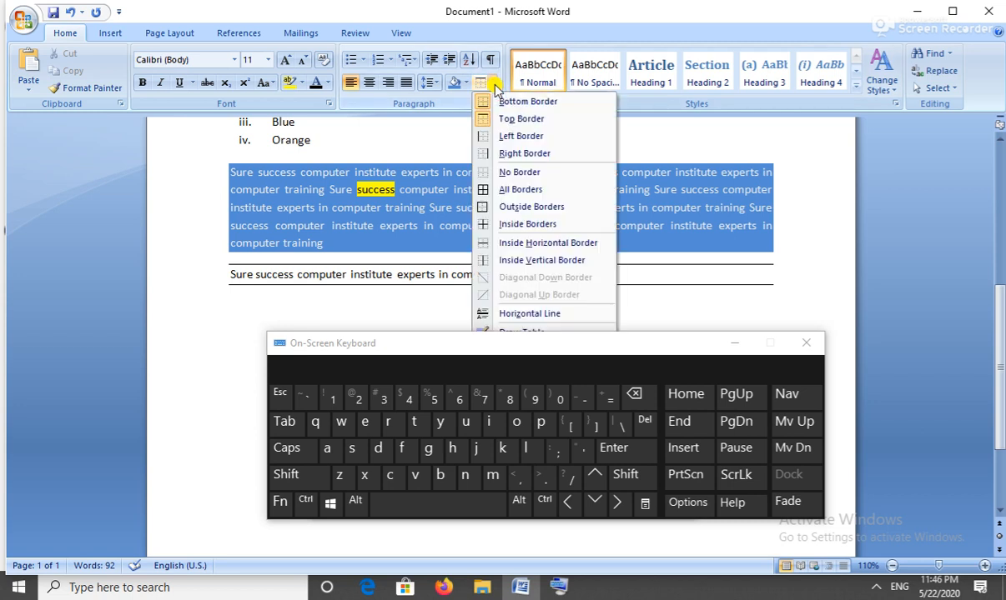
click(515, 135)
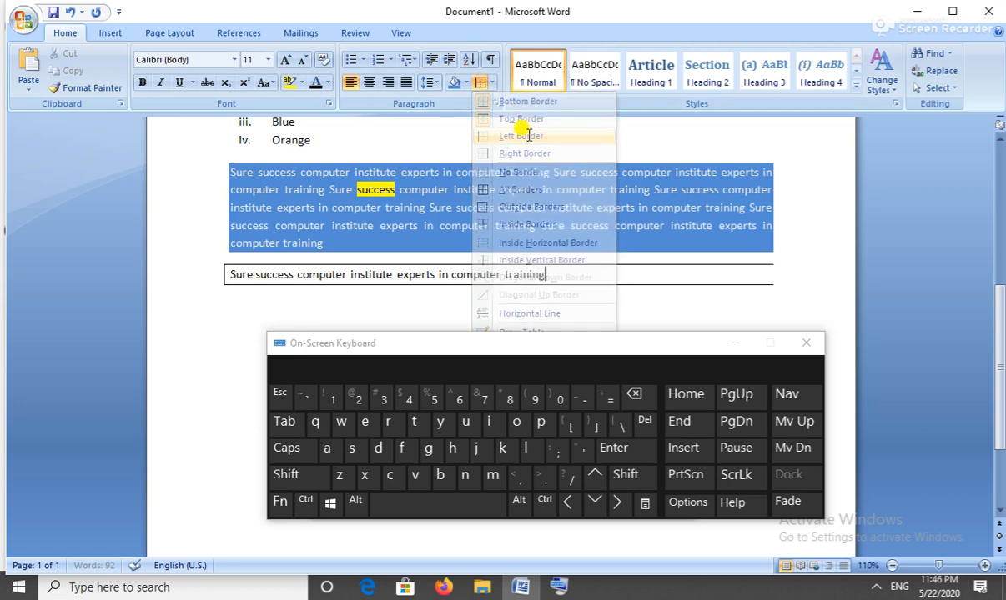
click(492, 83)
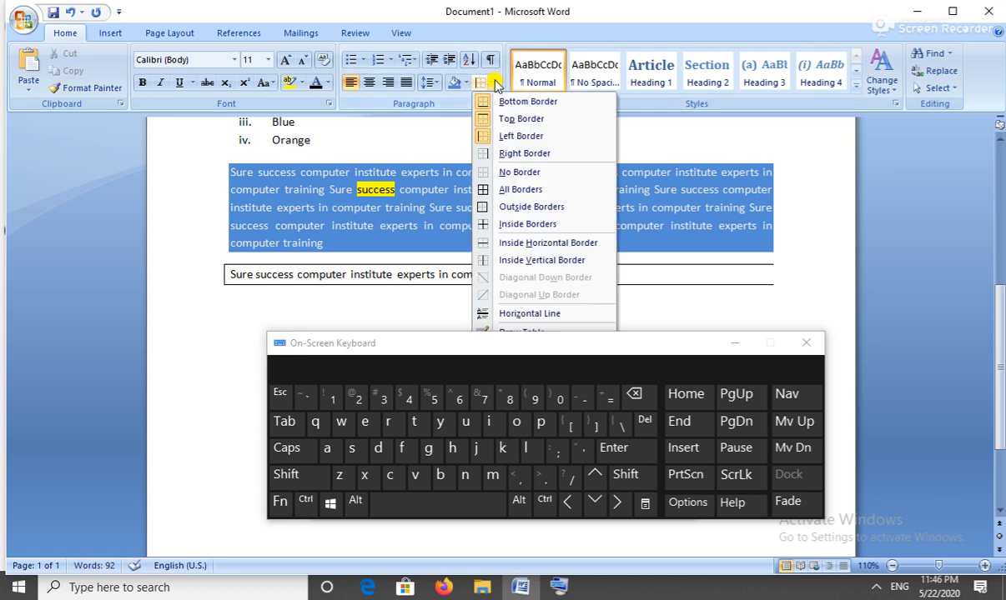
click(538, 152)
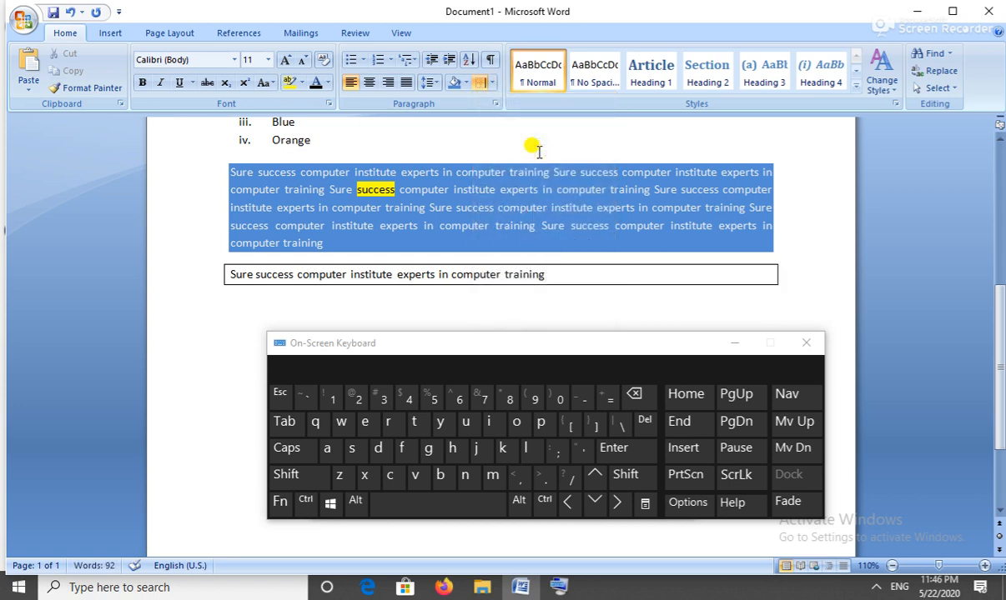
- Clear all borders from the line below the shaded paragraph and apply All Borders to it
click(492, 83)
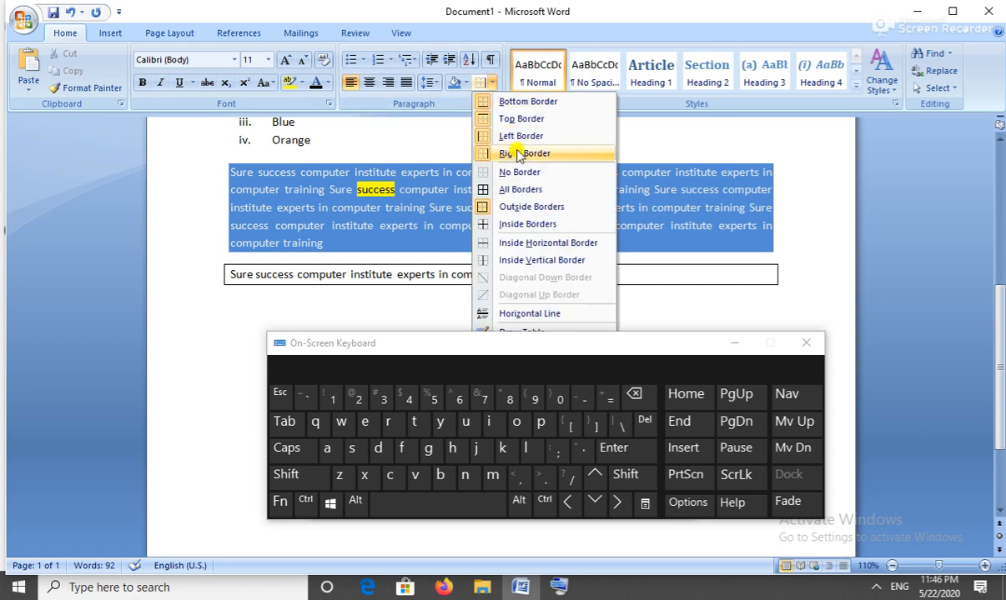
click(524, 172)
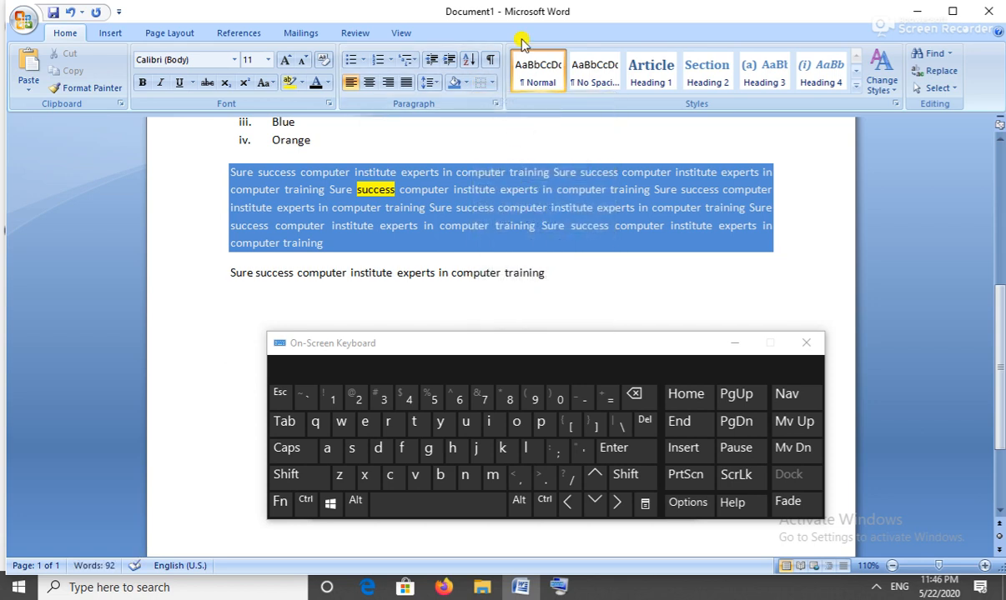
click(490, 83)
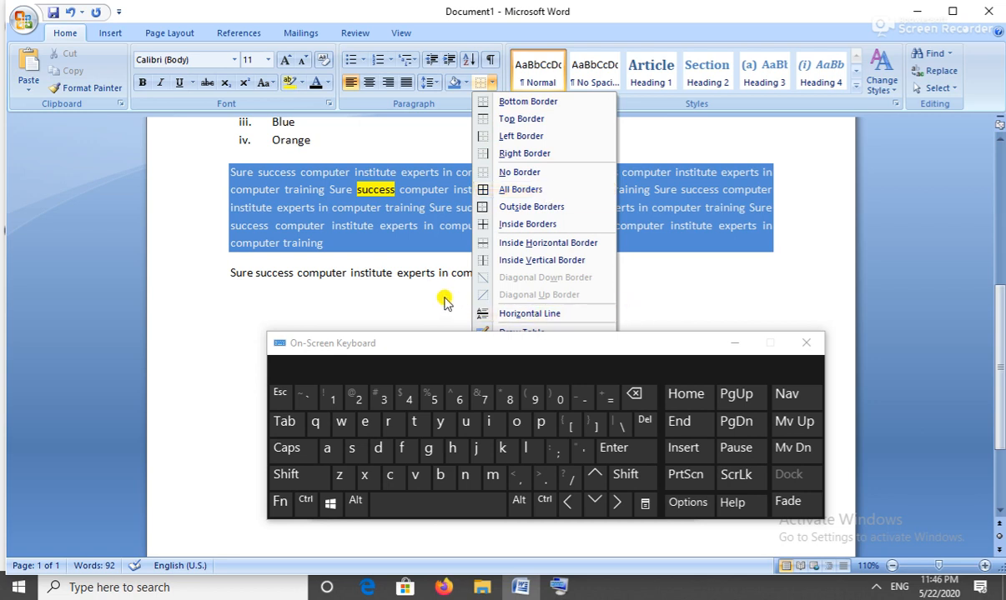
click(546, 189)
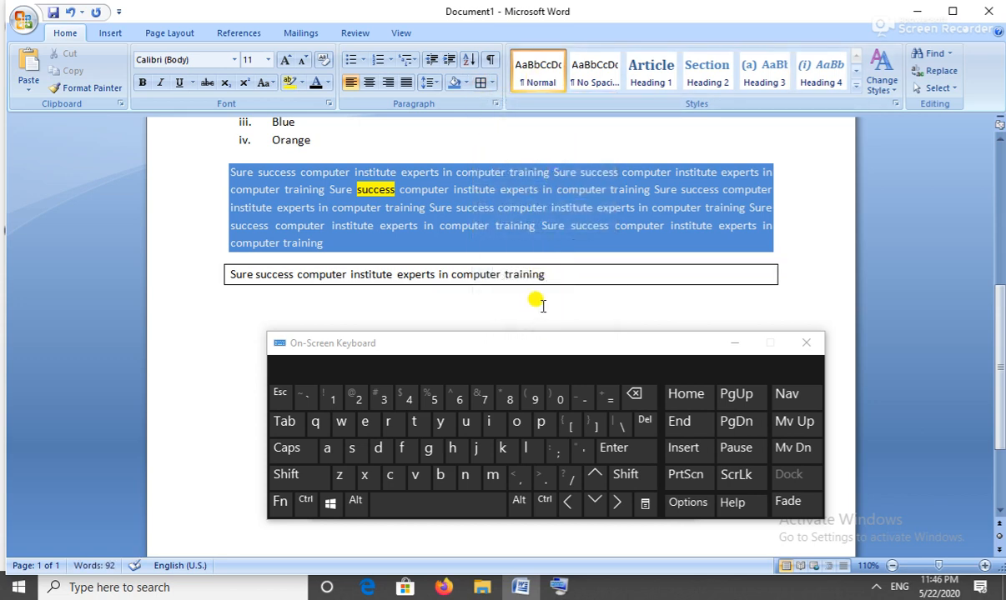
- Remove the borders from the line again and append a person's first name after a gap at its end
click(492, 83)
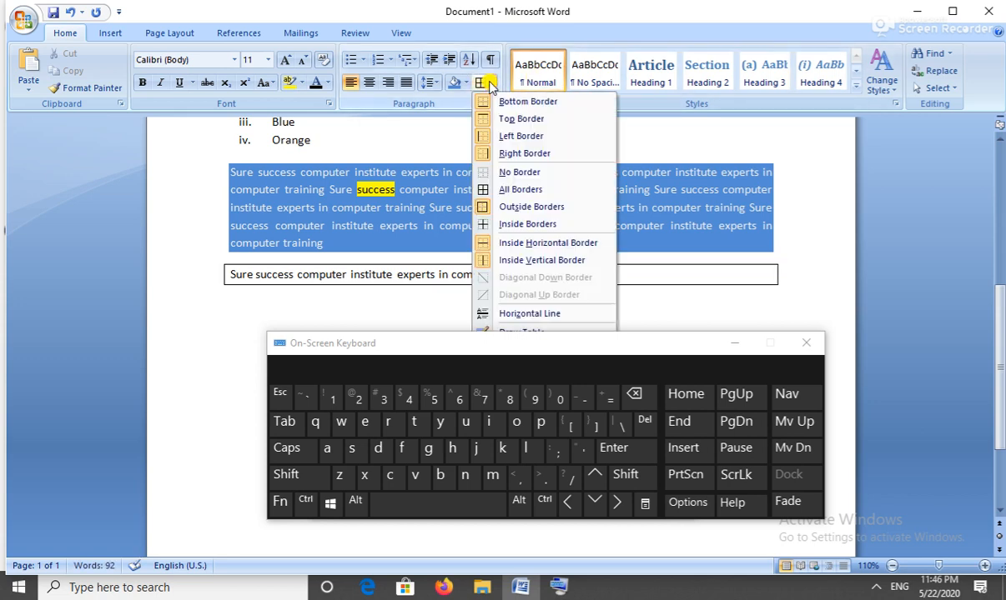
click(497, 174)
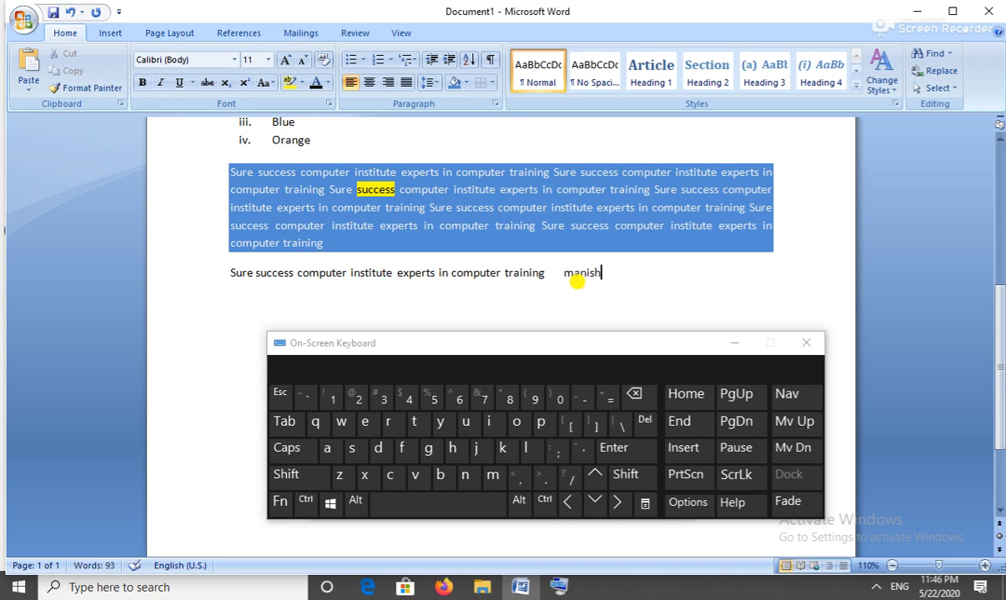
- Select the whole line including the appended name, apply All Borders to it and deselect the text
drag(602, 267, 227, 275)
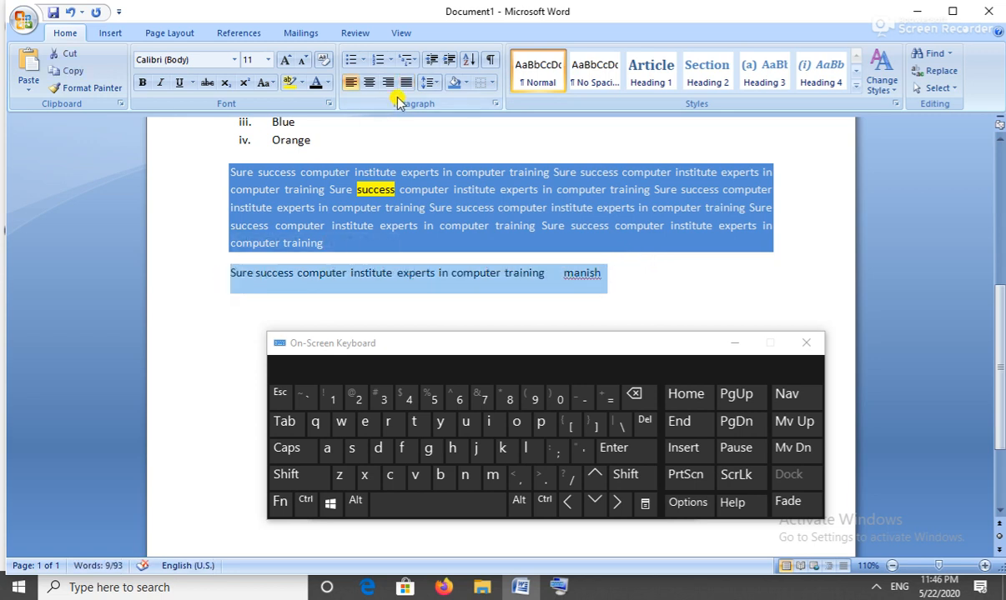
click(491, 83)
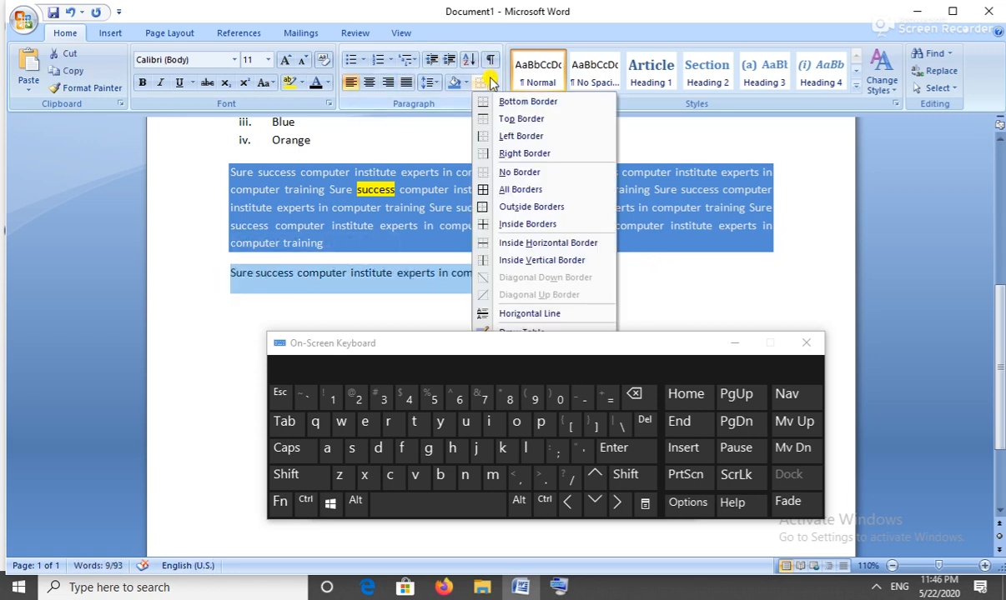
click(522, 190)
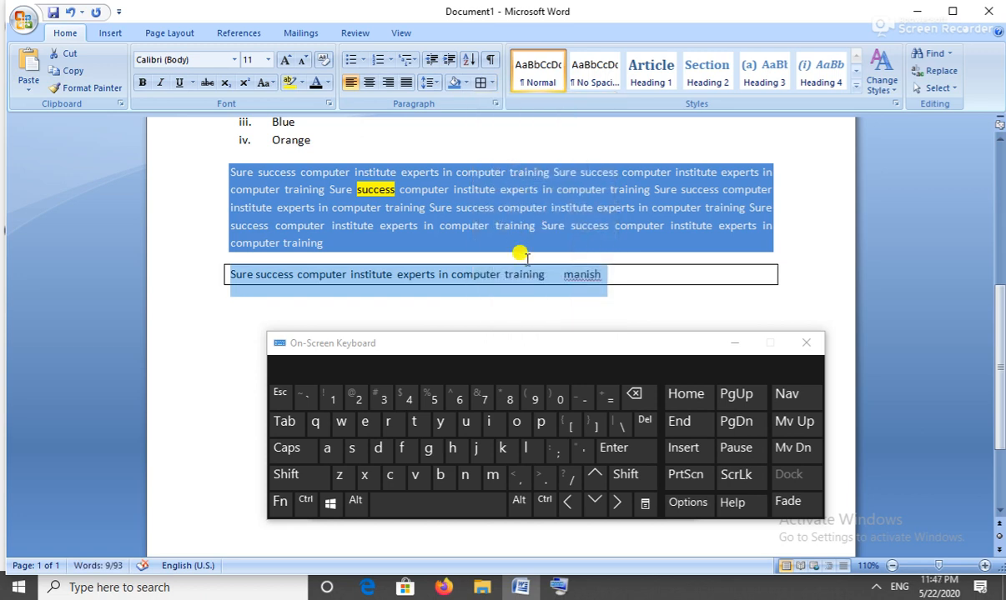
click(555, 276)
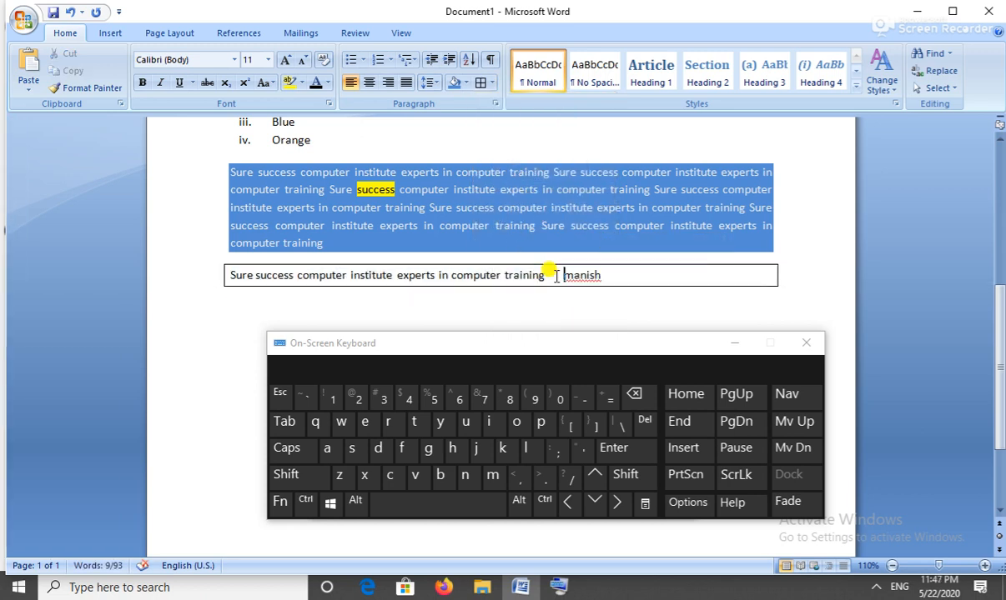
- Switch the line's inside vertical border off and on again, and remove its outside borders in between
click(491, 86)
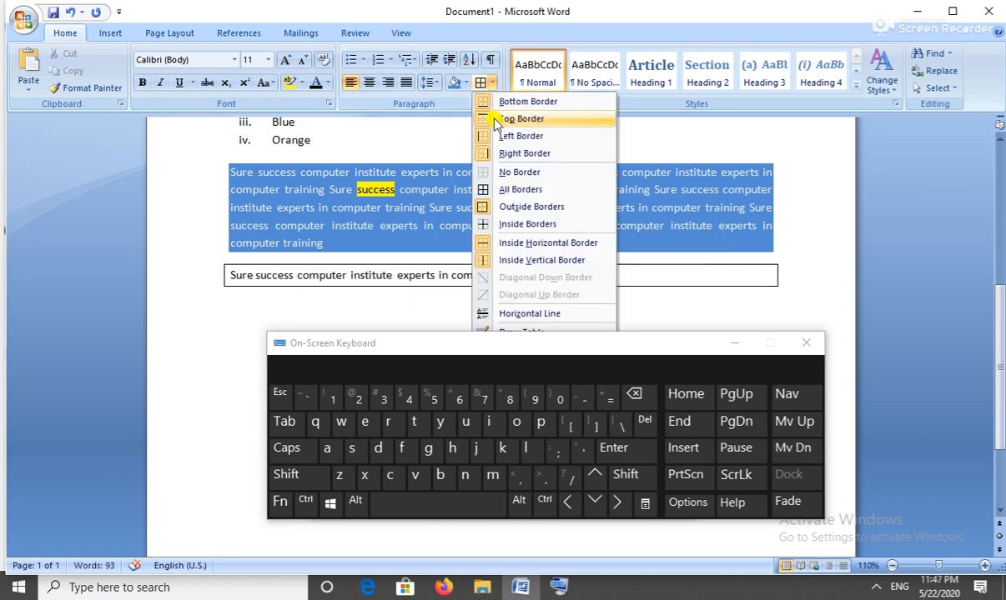
click(528, 259)
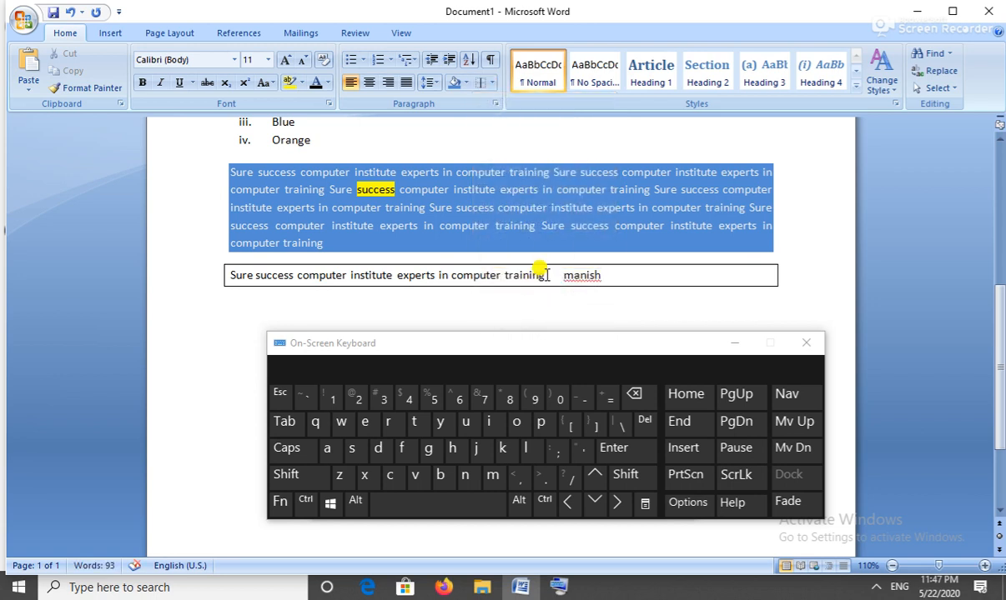
click(491, 83)
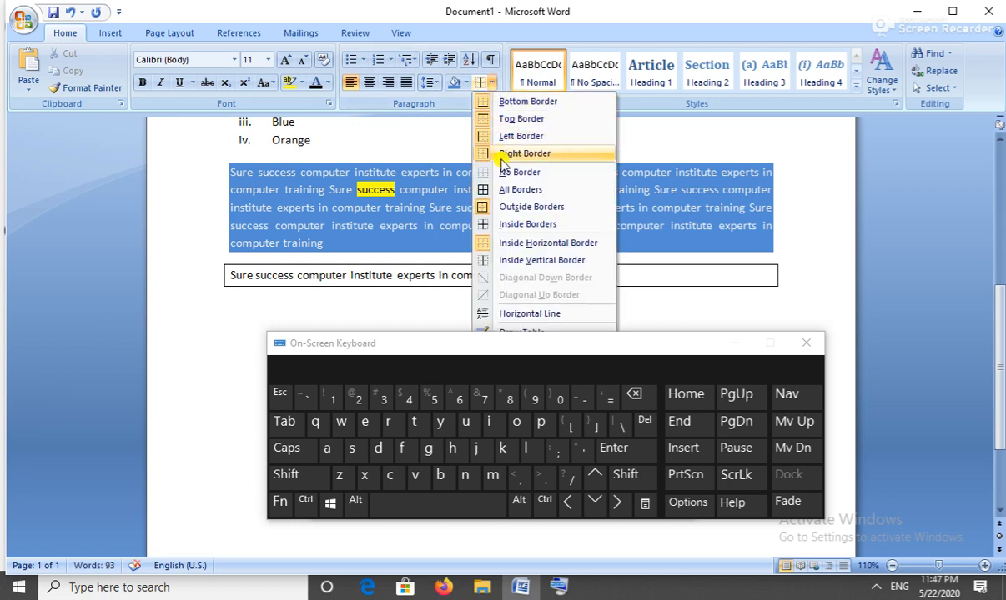
click(516, 213)
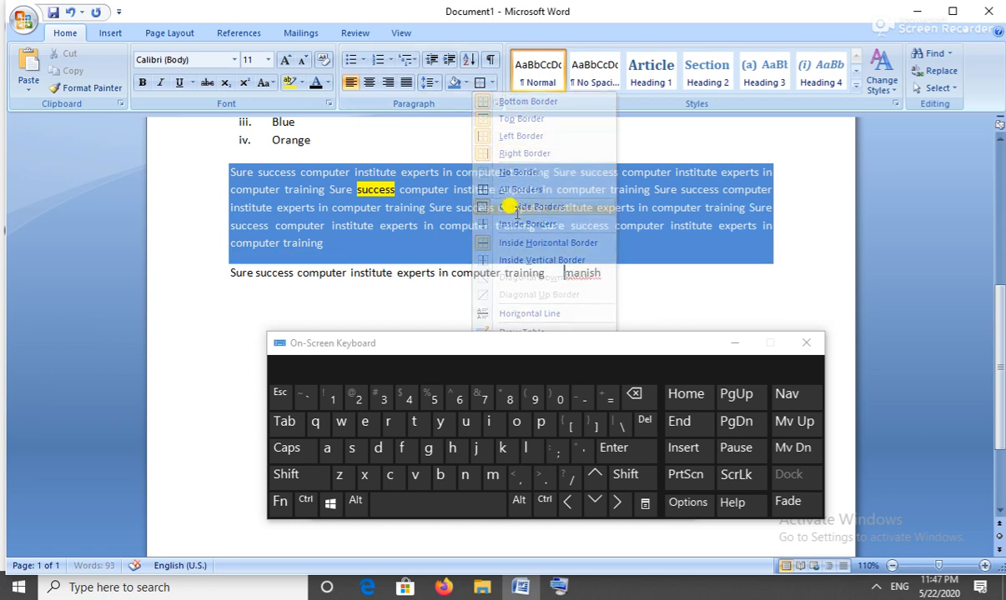
click(491, 83)
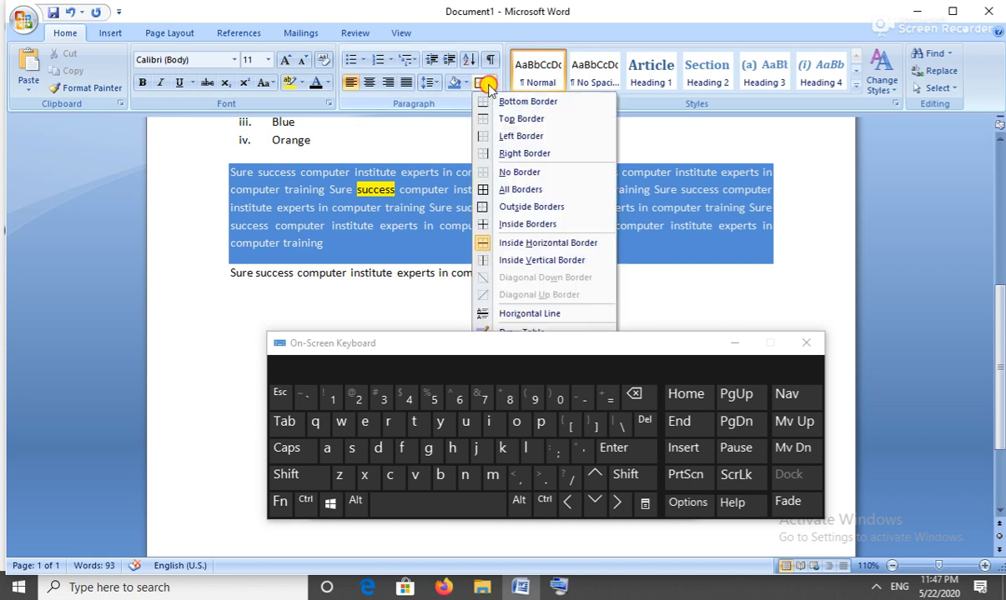
click(517, 261)
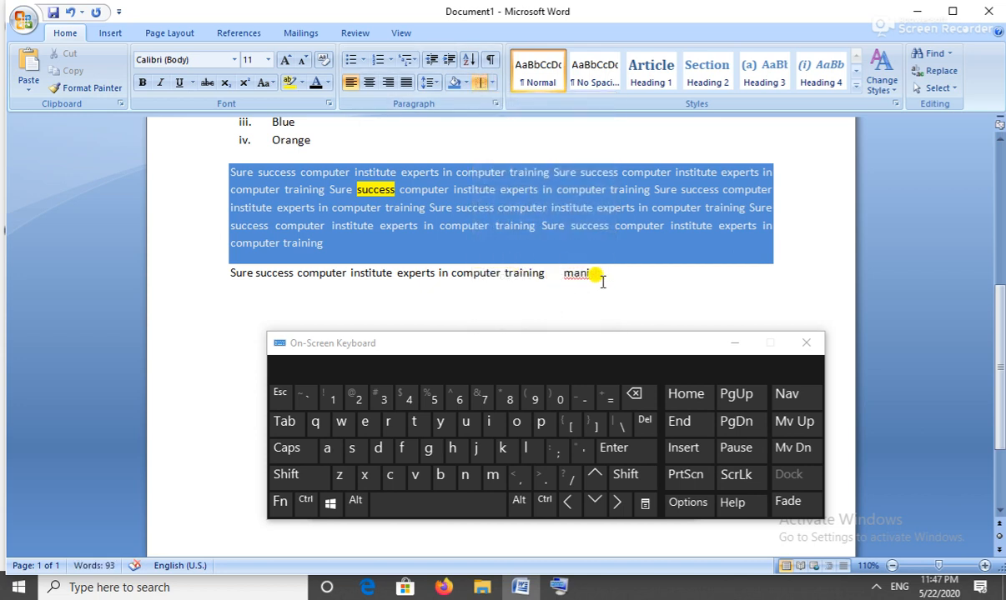
- Delete the appended name and the gap before it so the line ends with "training"
key(BackSpace)
key(BackSpace)
key(BackSpace)
key(BackSpace)
key(BackSpace)
key(BackSpace)
key(shift+End)
key(BackSpace)
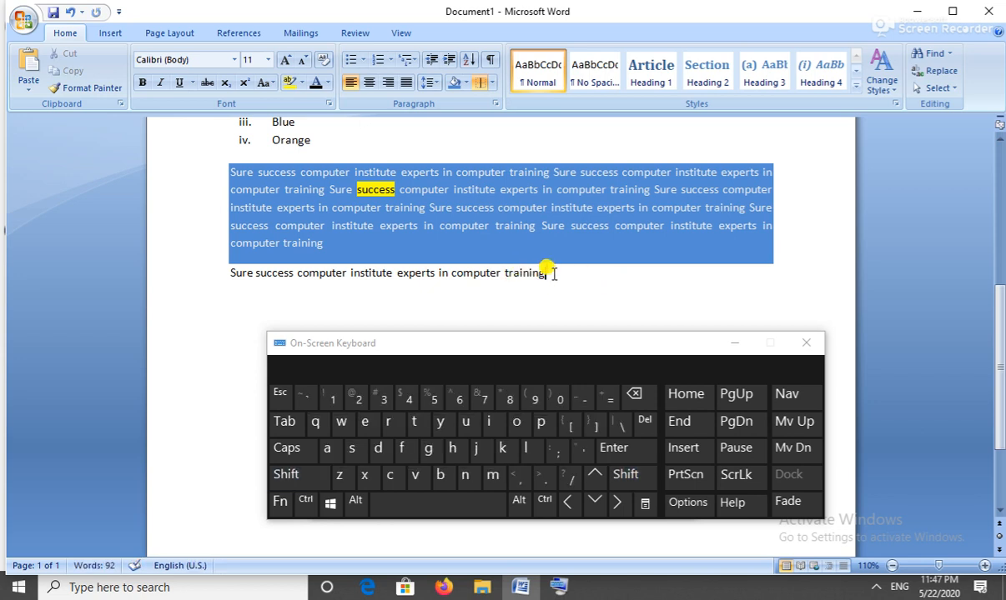
- Move the on-screen keyboard down clear of the border options and apply Outside Borders to the line
click(492, 82)
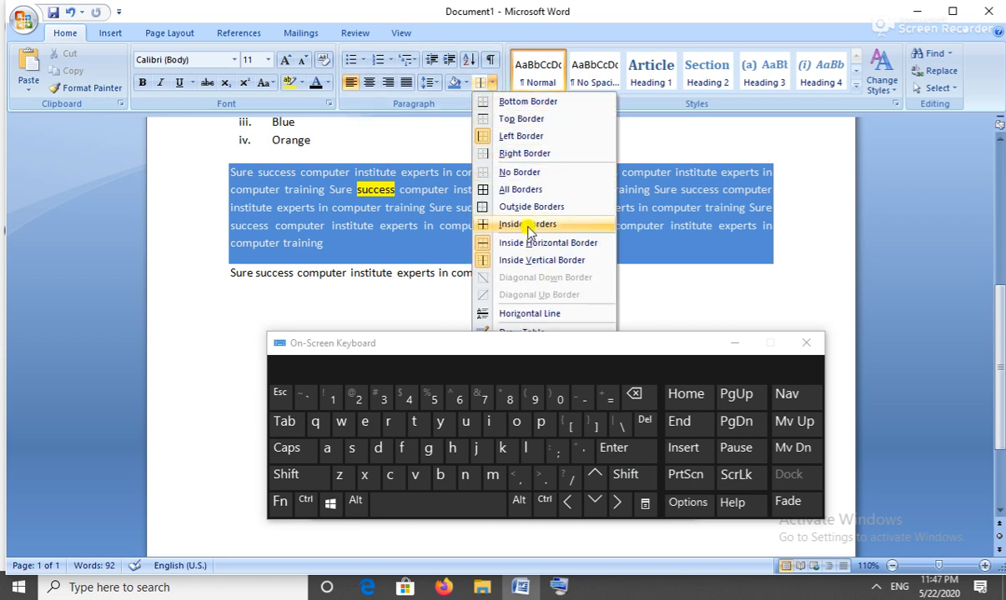
drag(615, 341, 597, 430)
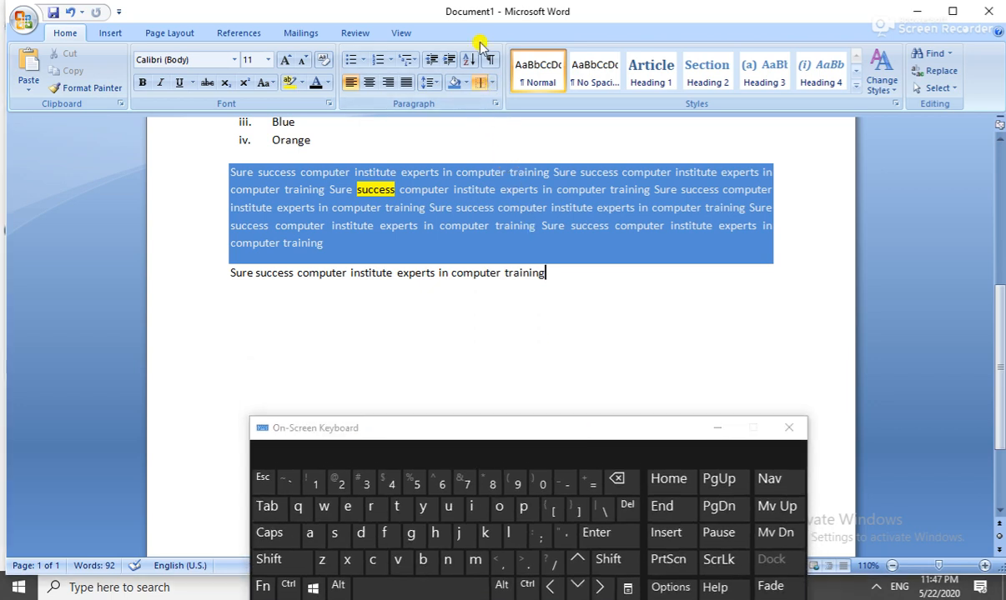
click(491, 83)
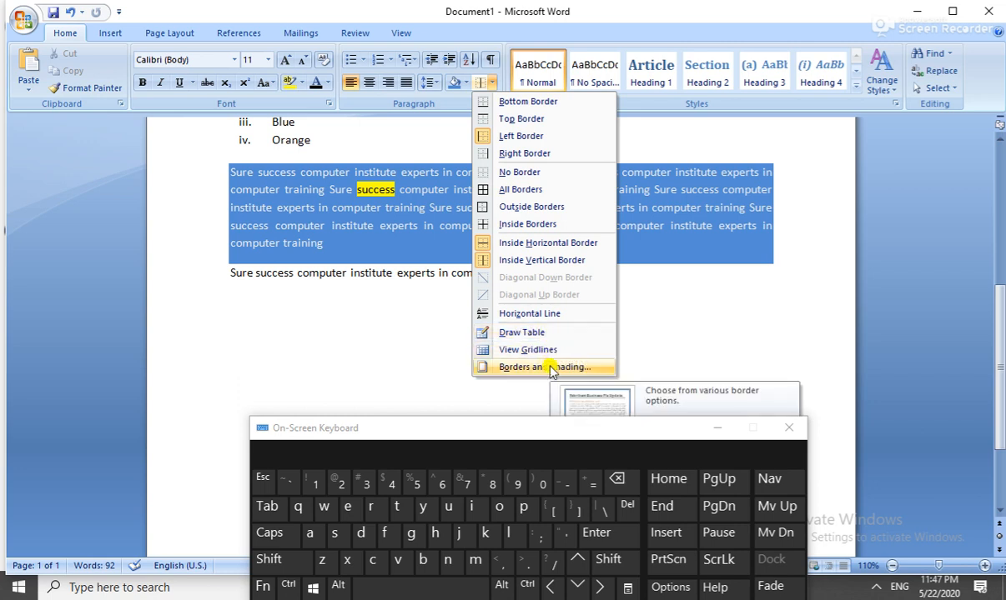
click(536, 211)
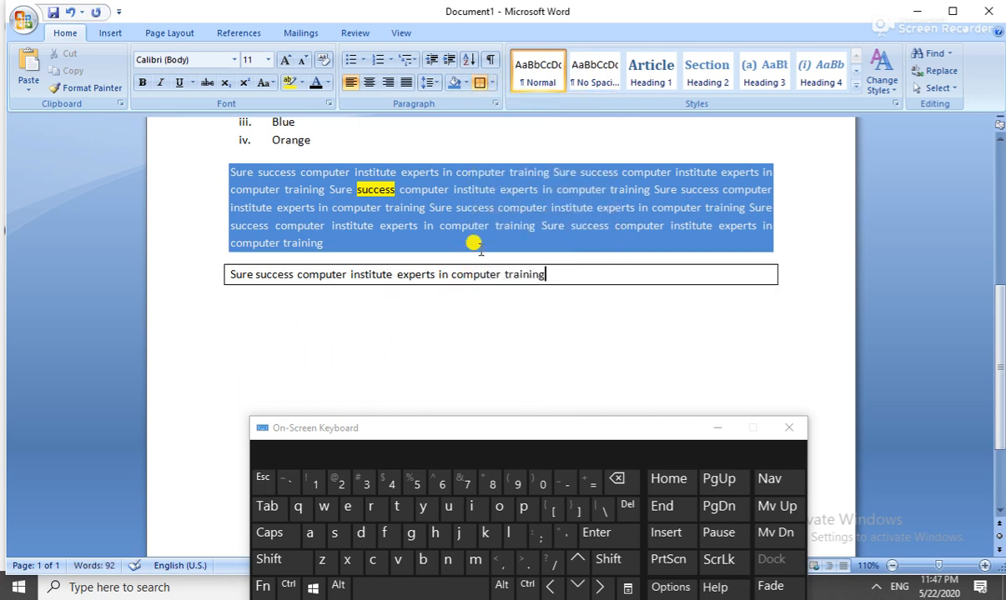
- Move the Borders and Shading dialog clear of the on-screen keyboard and choose a dark red double line as the border style
click(493, 82)
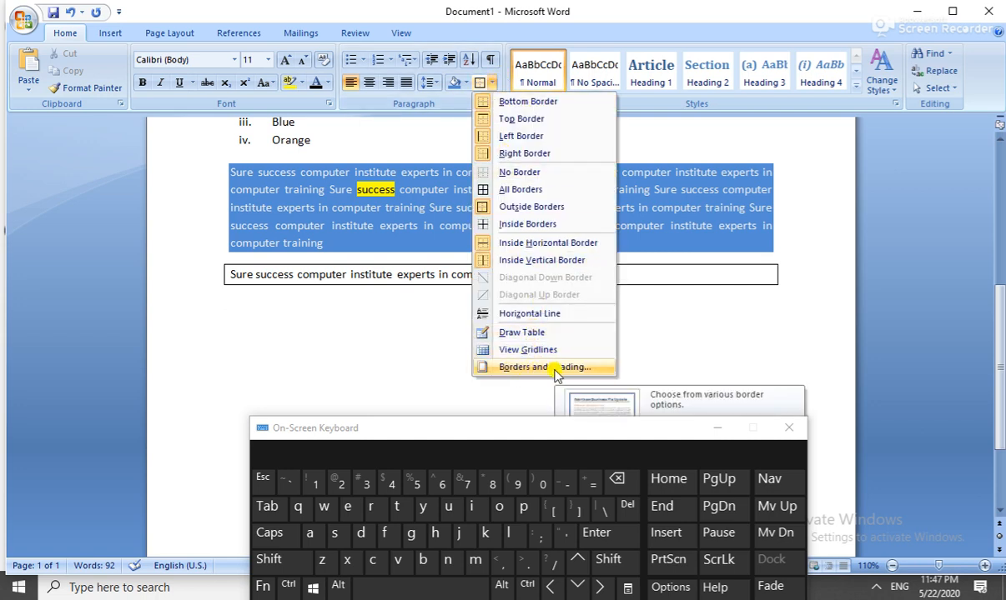
click(554, 369)
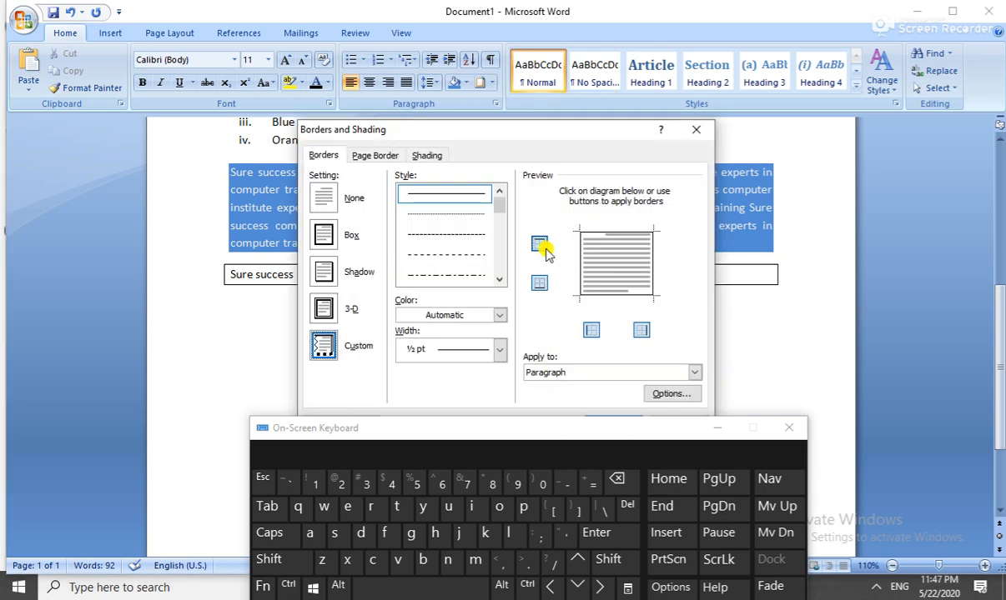
drag(537, 136, 572, 46)
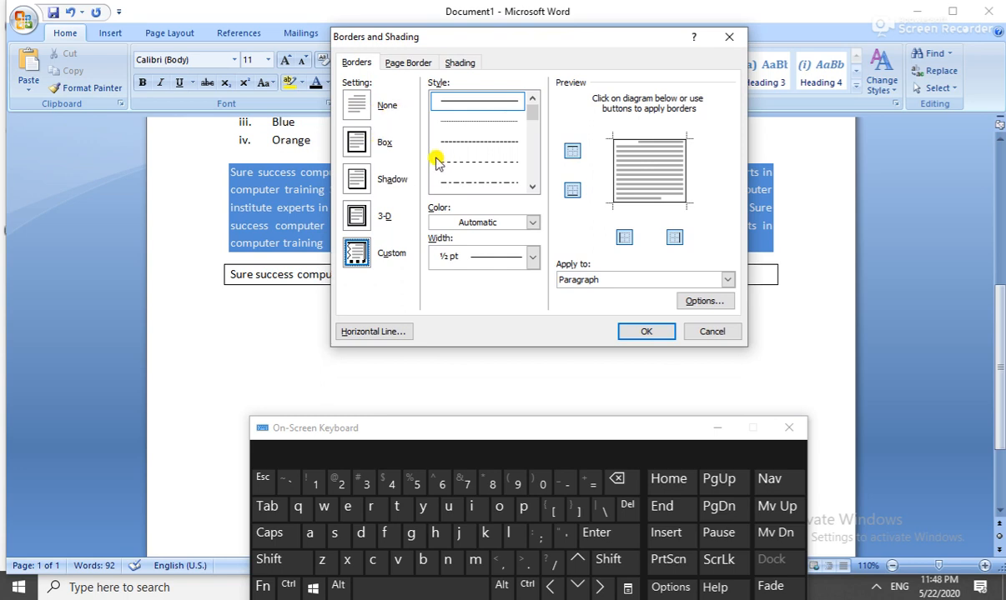
click(532, 186)
click(532, 187)
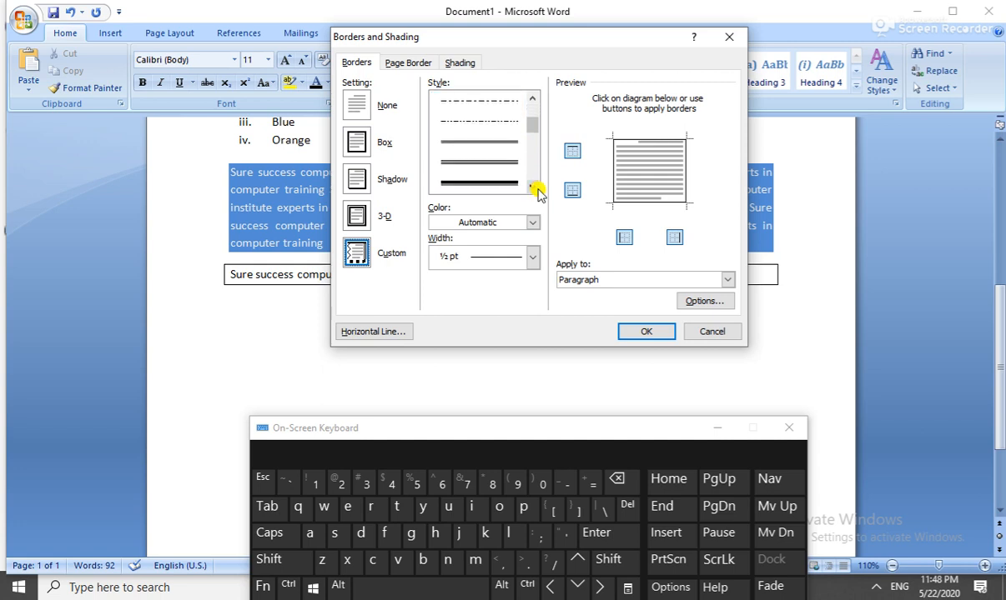
click(488, 143)
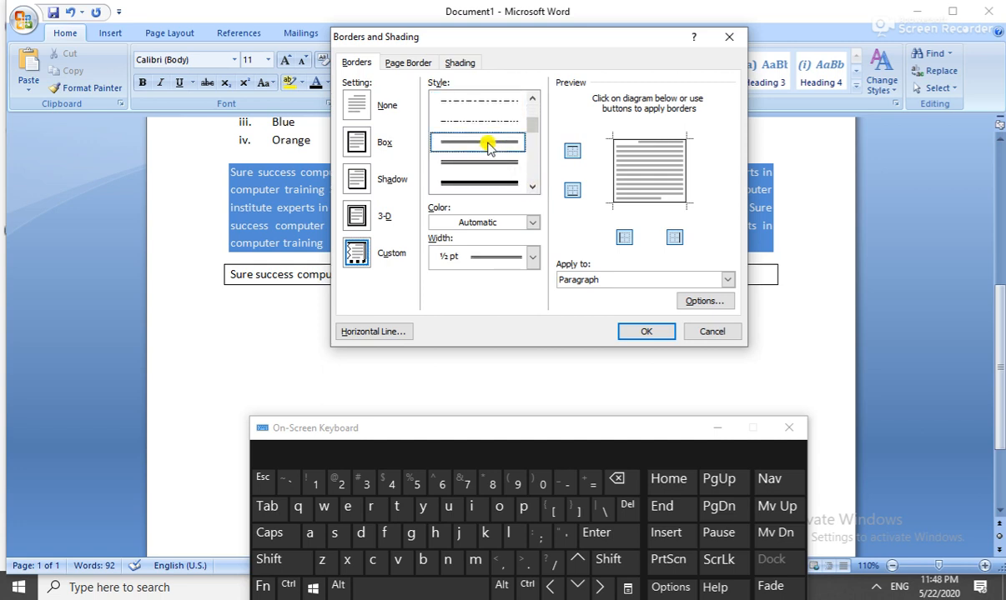
click(534, 223)
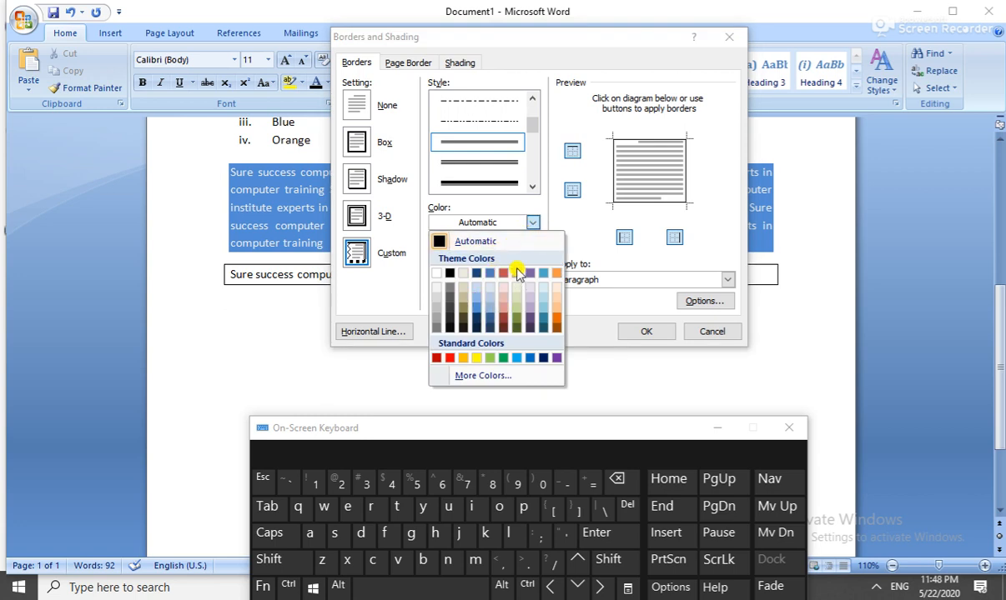
click(436, 359)
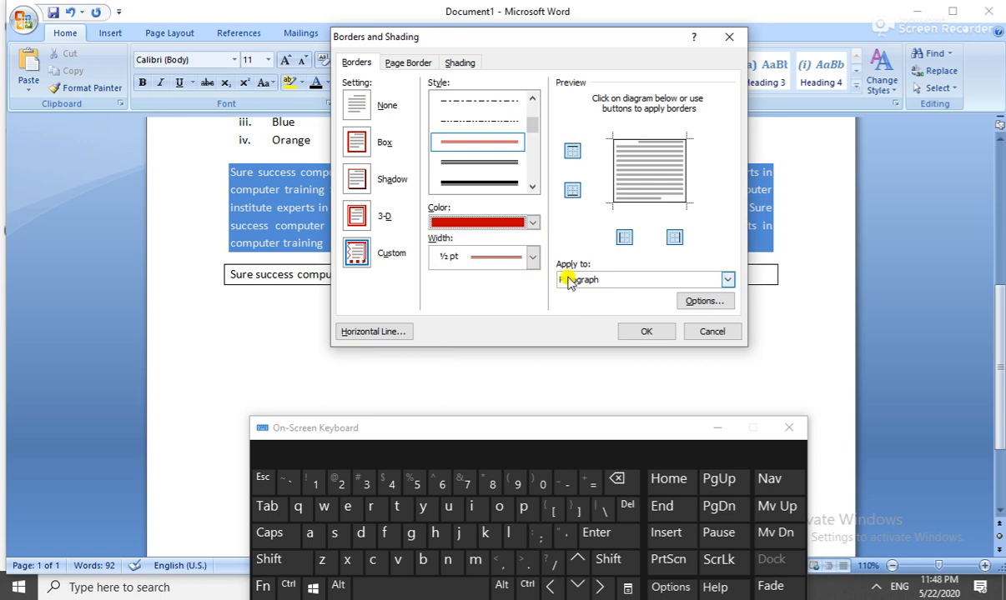
click(652, 331)
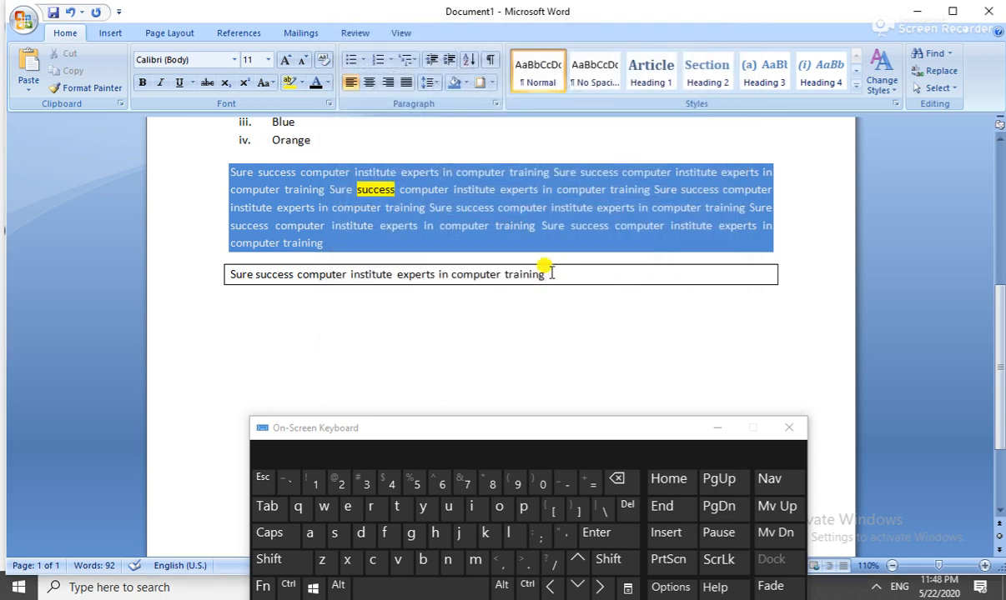
- Select the "Sure success computer institute experts in computer training" line, apply Outside Borders in the chosen style and deselect it
drag(543, 265, 249, 272)
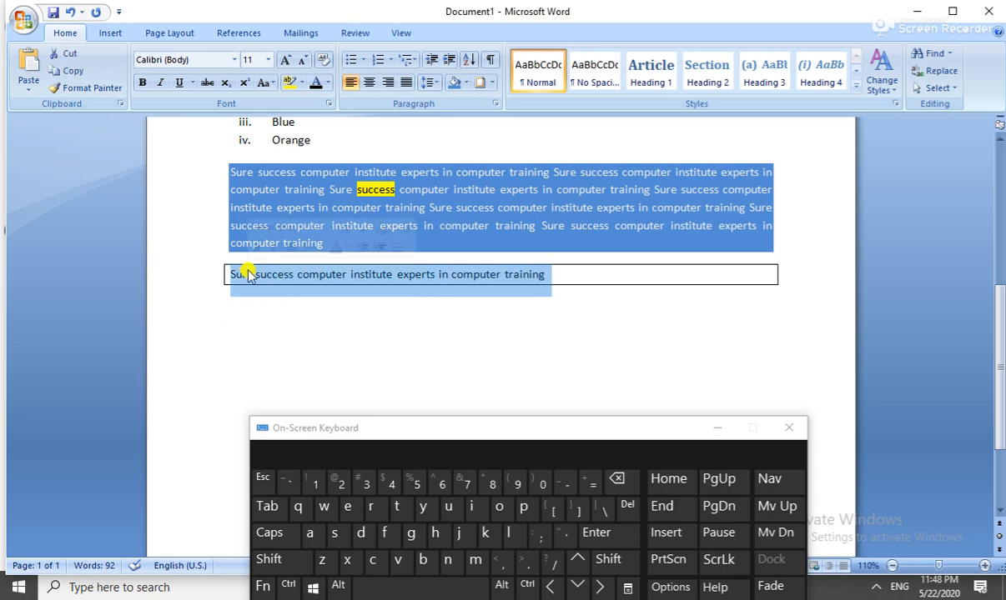
click(491, 83)
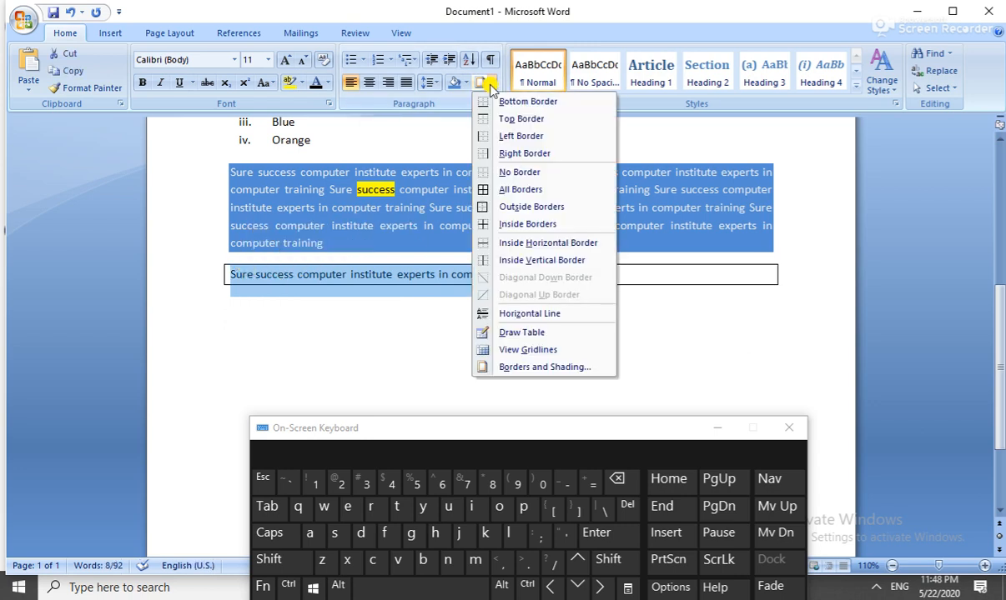
click(536, 209)
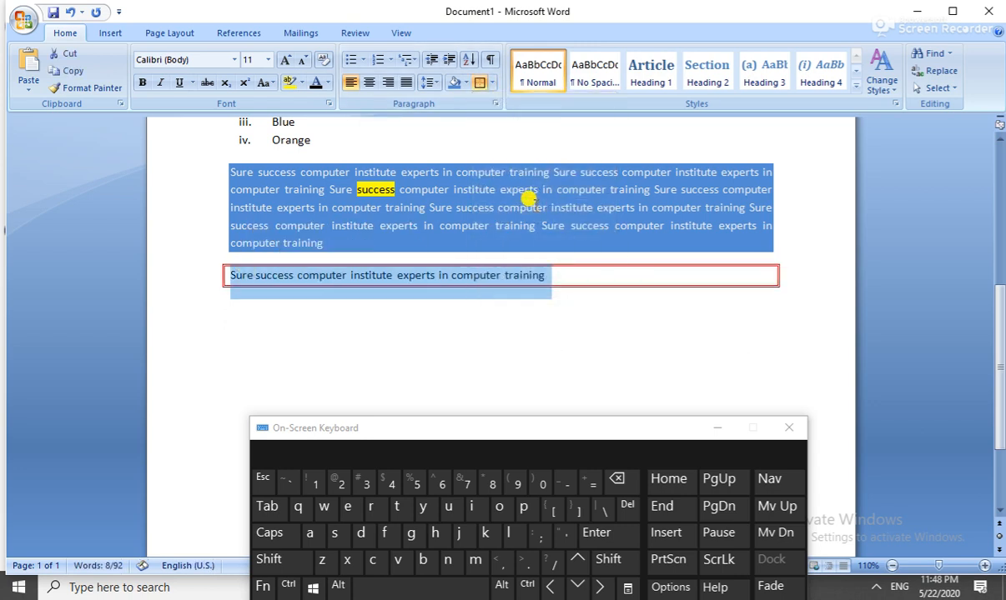
click(597, 303)
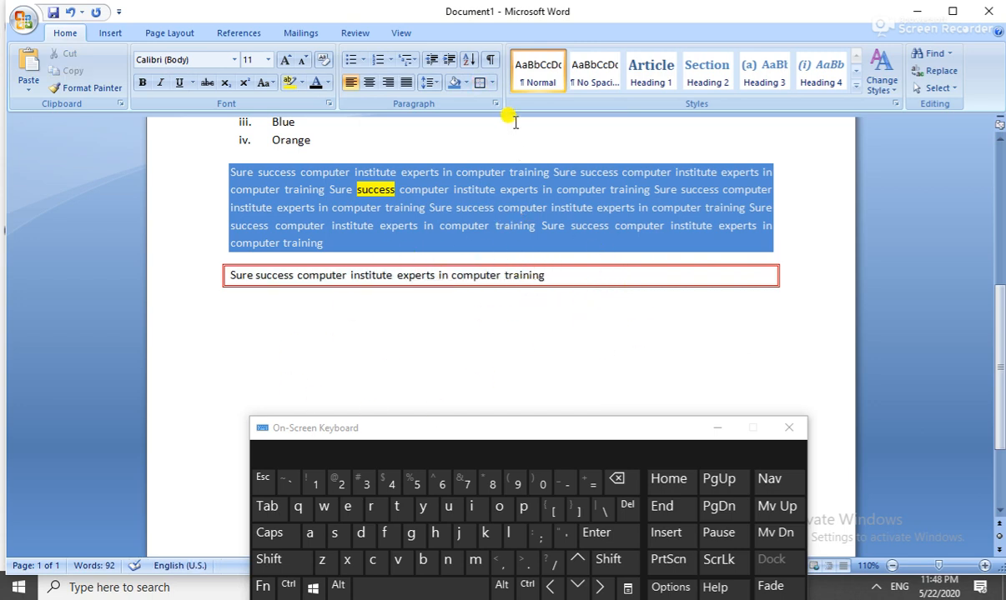
- Add a box border to the empty paragraph below the line using the 3 pt thick-and-thin line style in blue
click(492, 84)
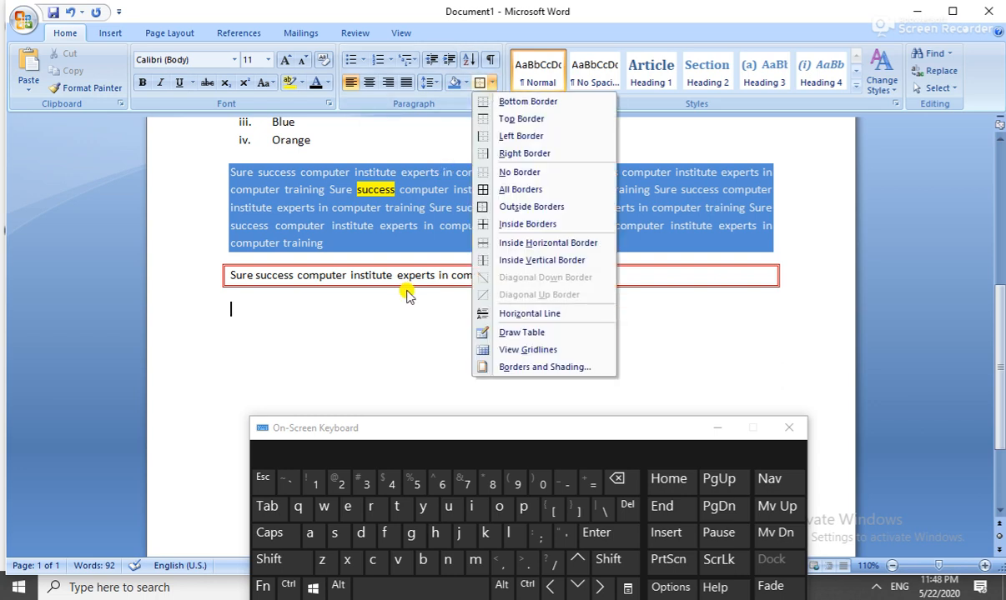
click(419, 265)
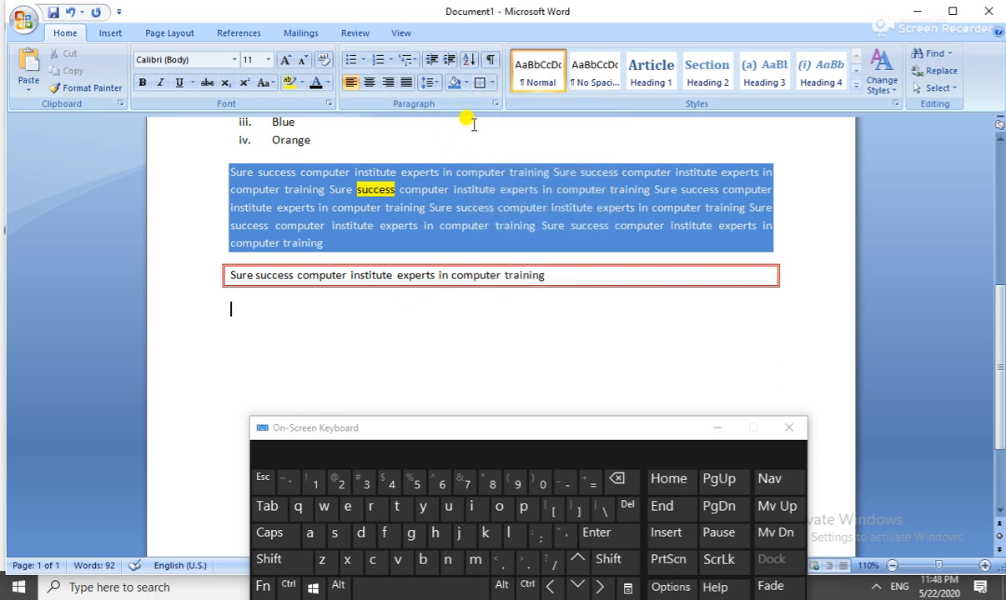
click(492, 84)
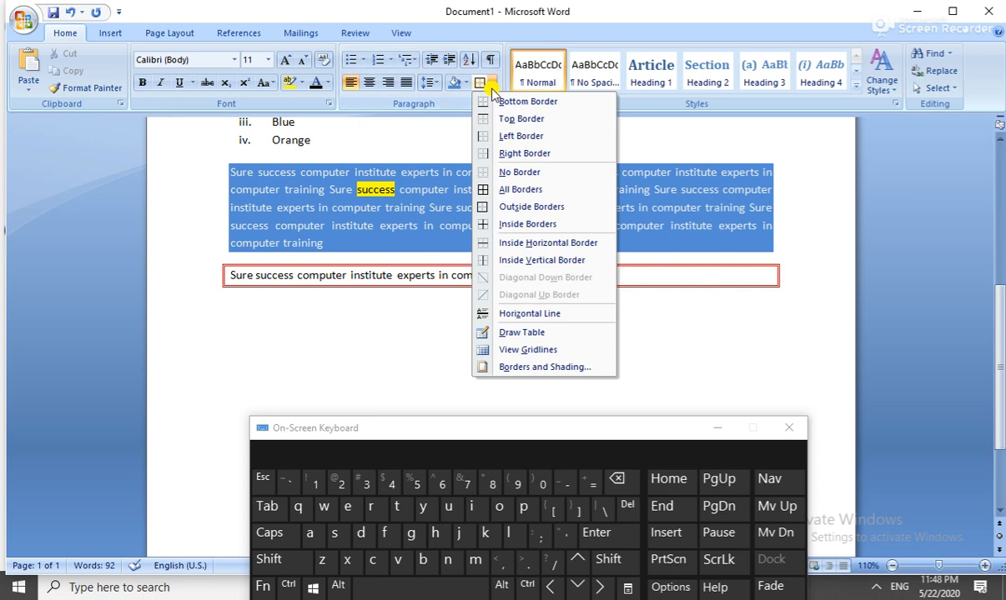
click(546, 367)
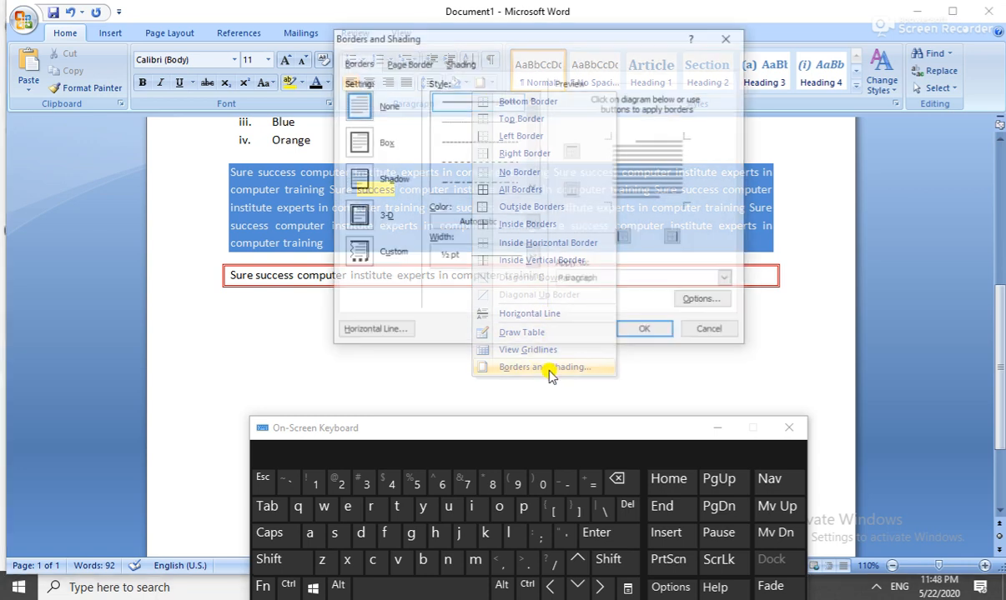
scroll(533, 188, down, 3)
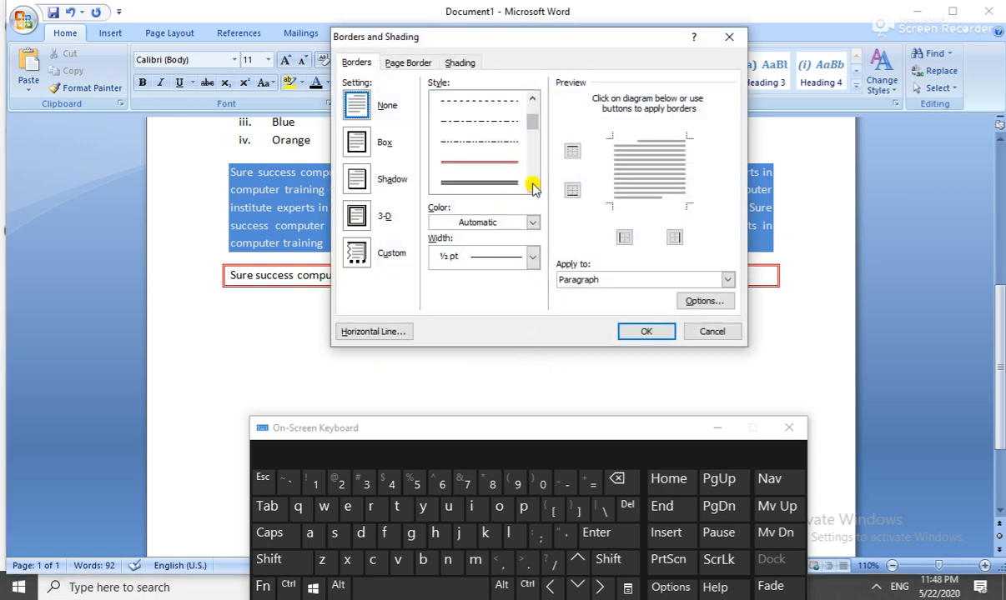
click(469, 157)
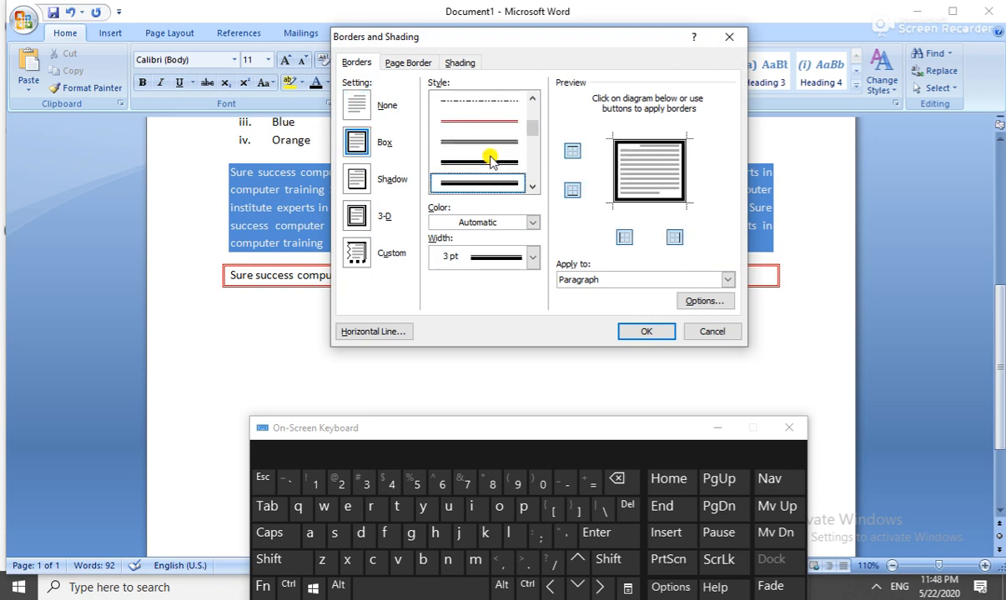
click(530, 222)
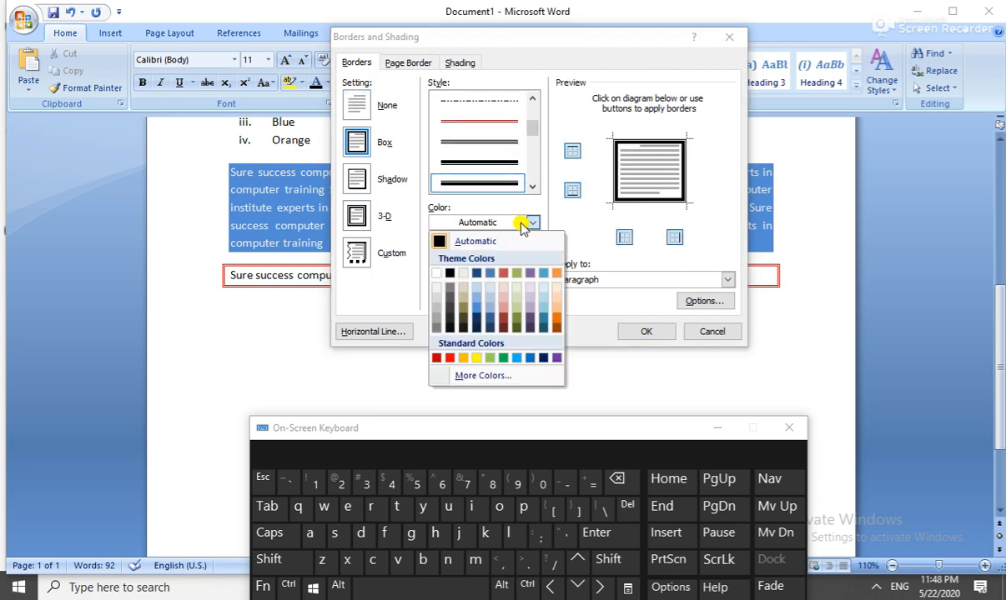
click(491, 274)
click(644, 332)
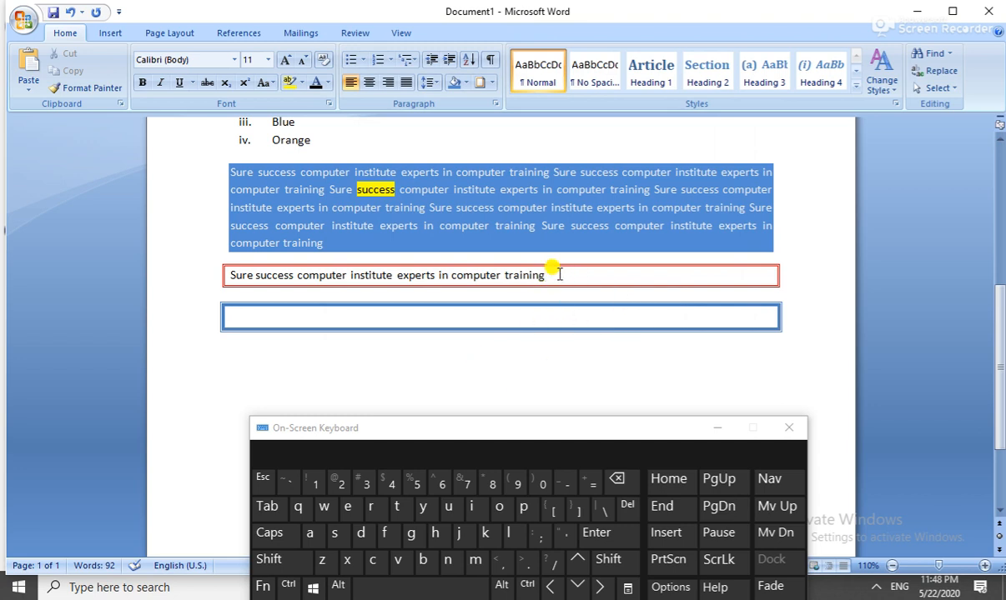
- Apply Outside Borders in the blue thick-and-thin style to the line ending in "training" and switch on its bottom border
click(494, 84)
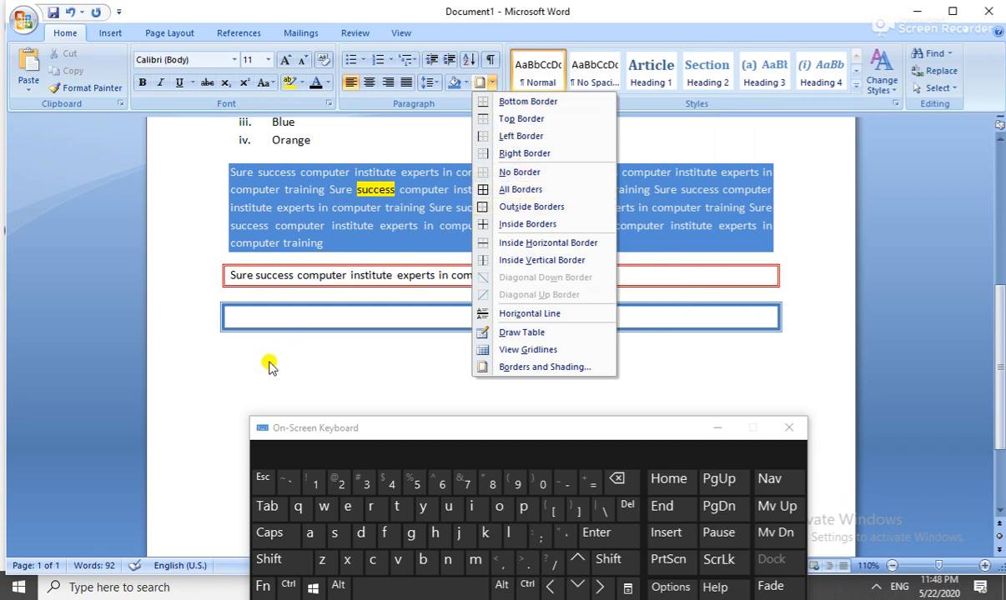
click(346, 320)
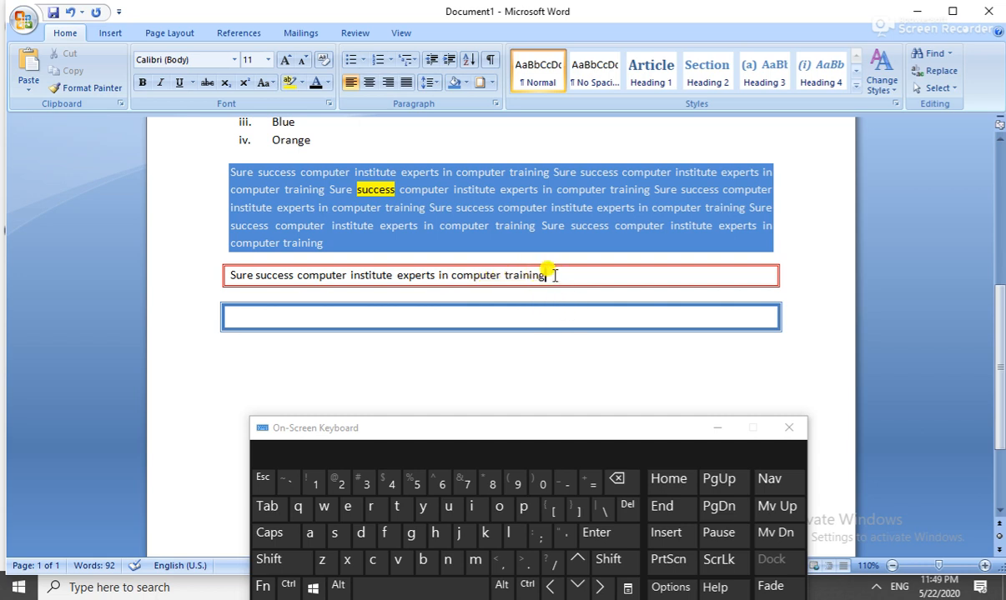
click(490, 83)
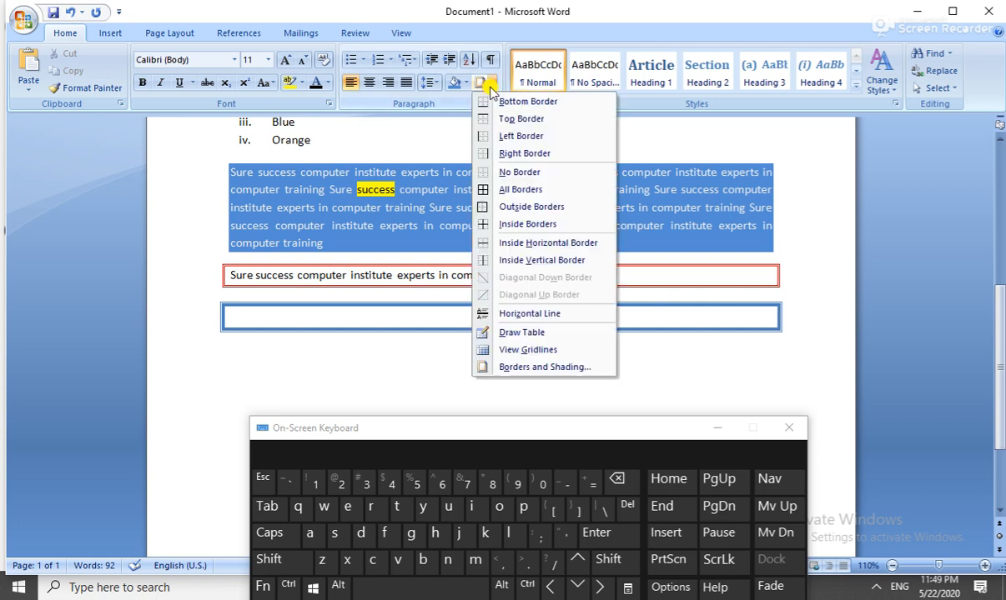
click(546, 208)
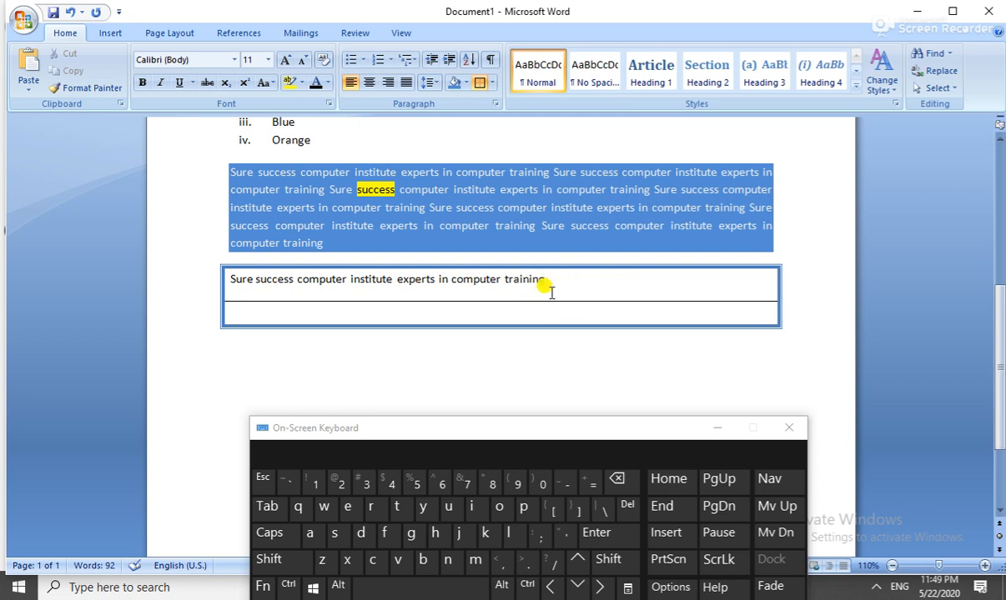
click(490, 82)
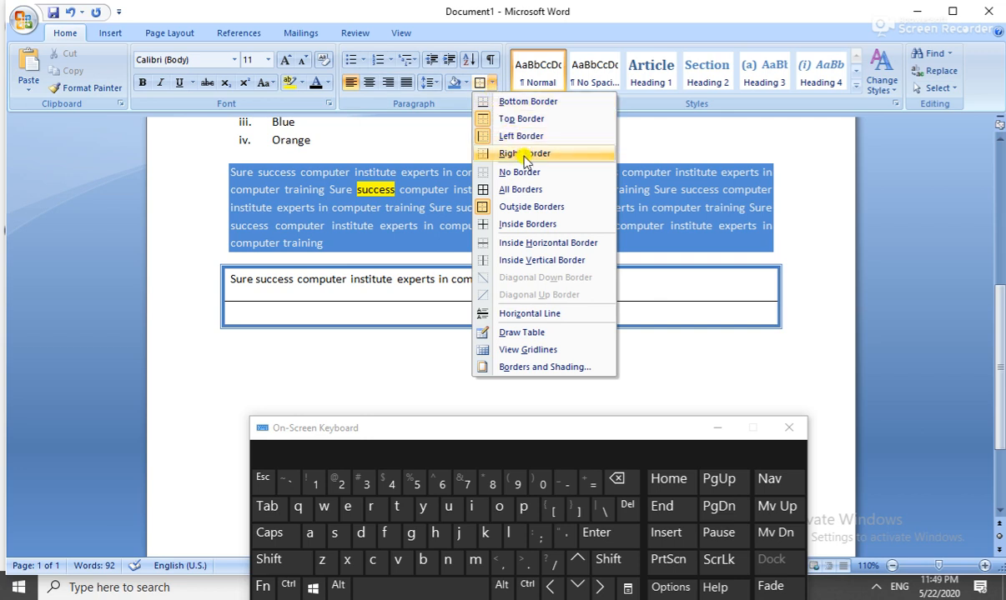
click(538, 102)
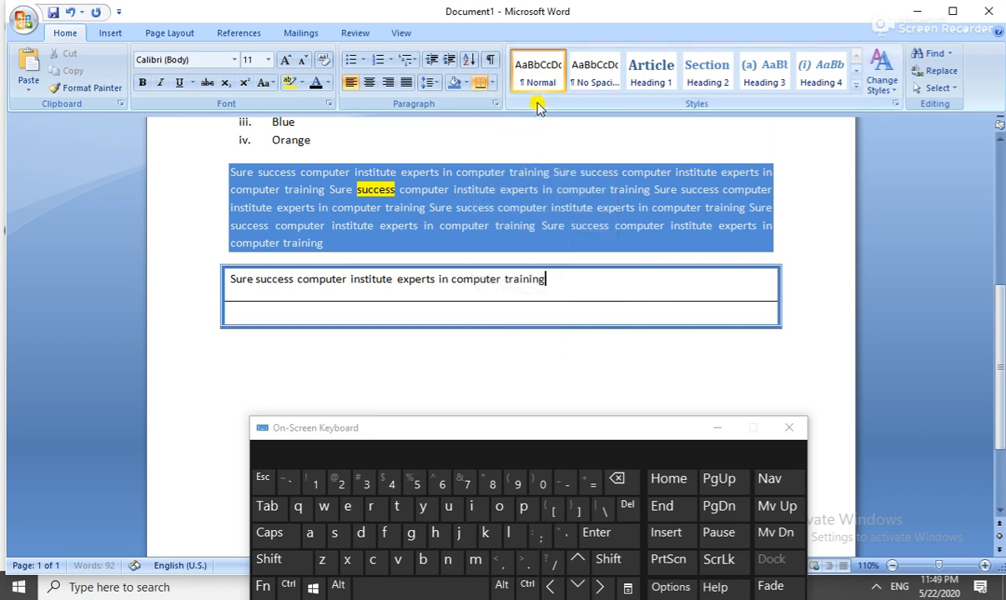
- Remove all borders from the line with No Border and reapply Outside Borders to it
click(492, 83)
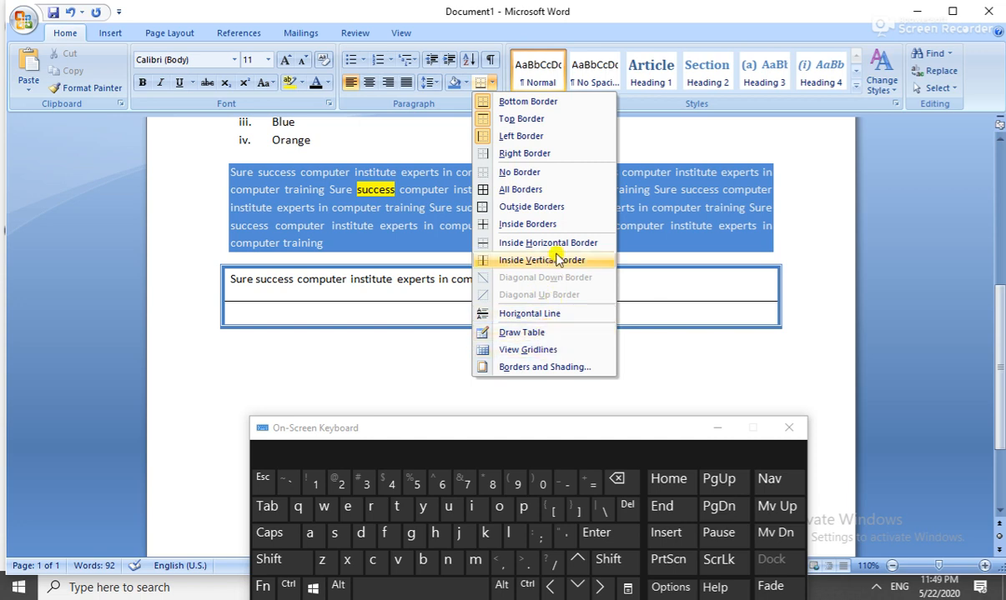
click(538, 171)
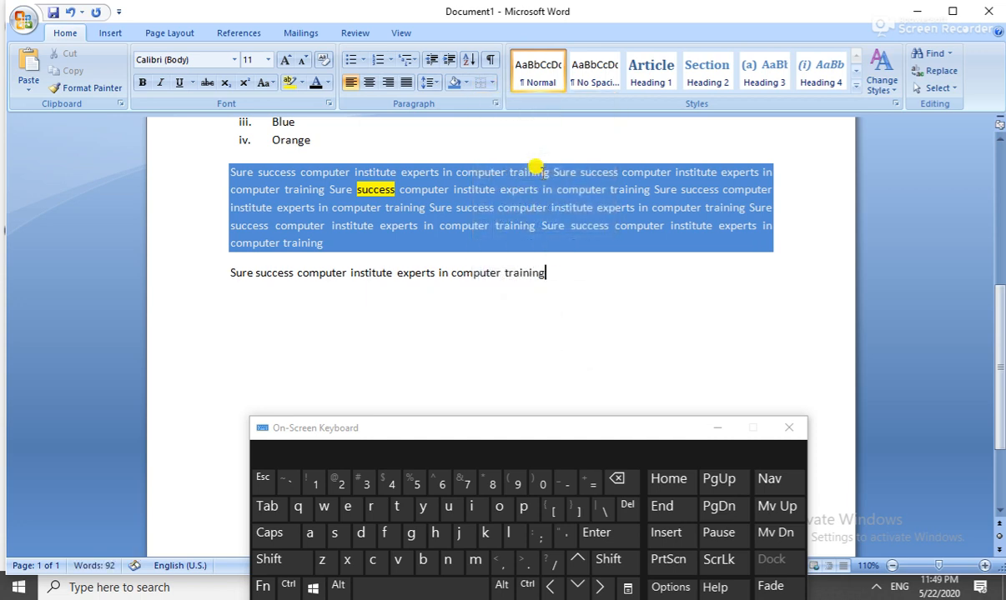
click(493, 82)
click(526, 205)
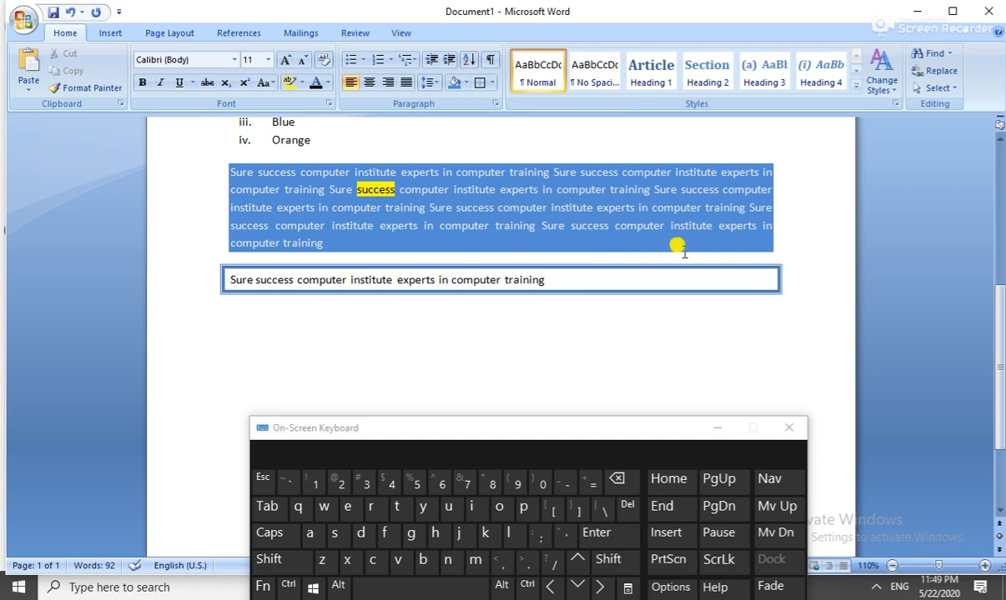
drag(1000, 302, 1001, 195)
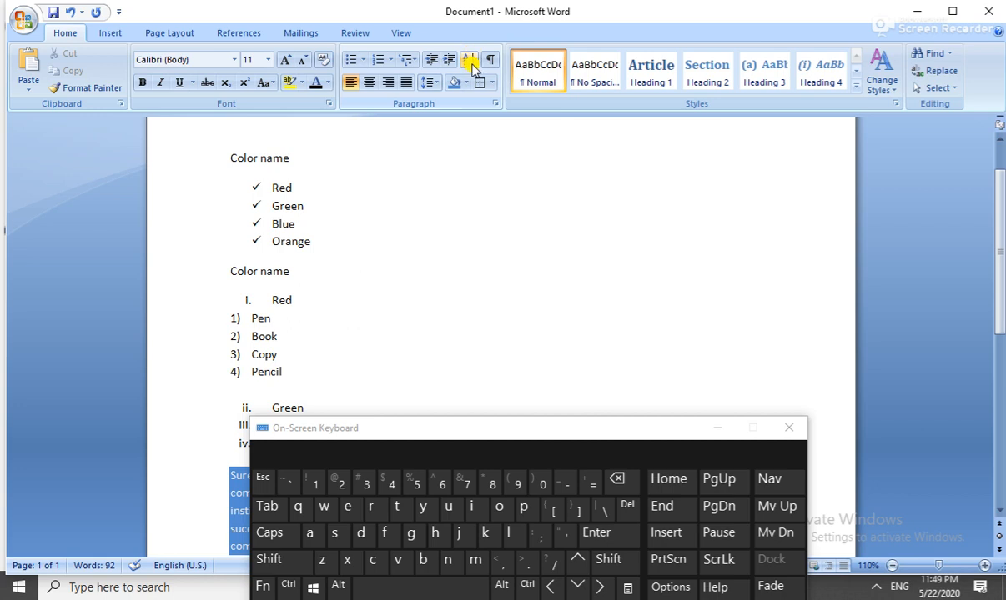
click(471, 62)
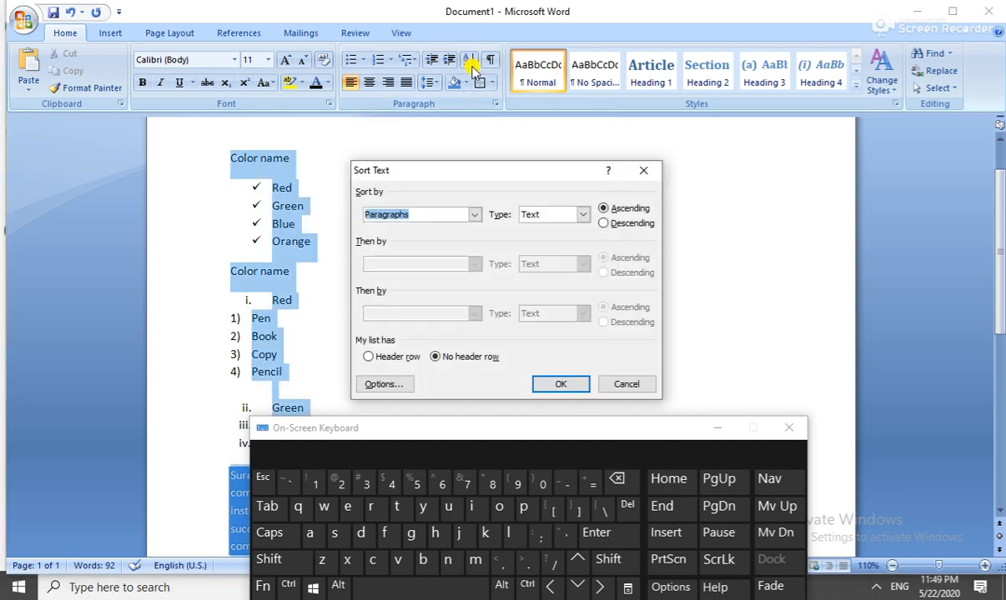
click(644, 172)
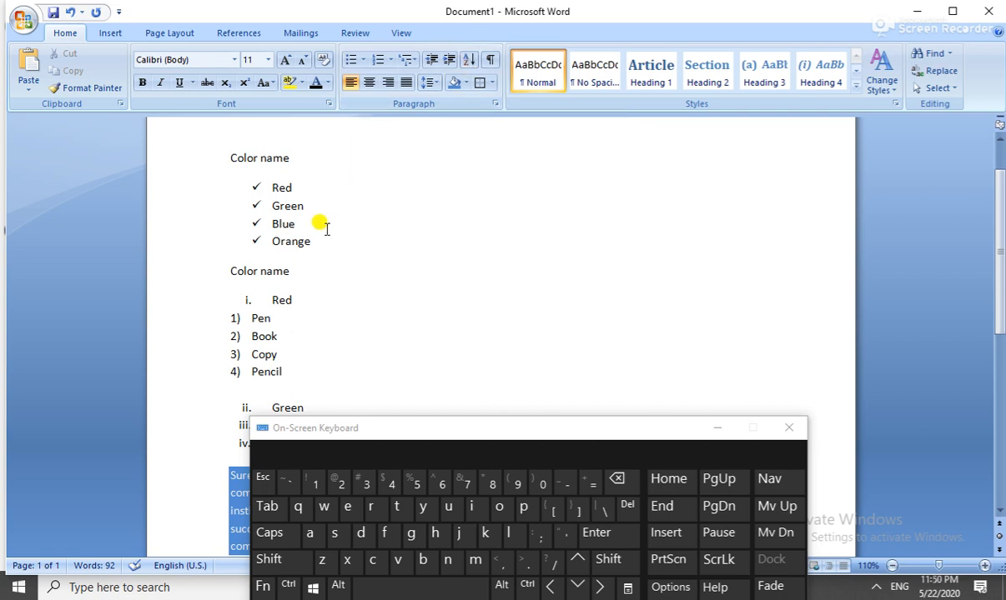
- Sort the check-marked color list by paragraphs as text in ascending order
drag(315, 242, 277, 185)
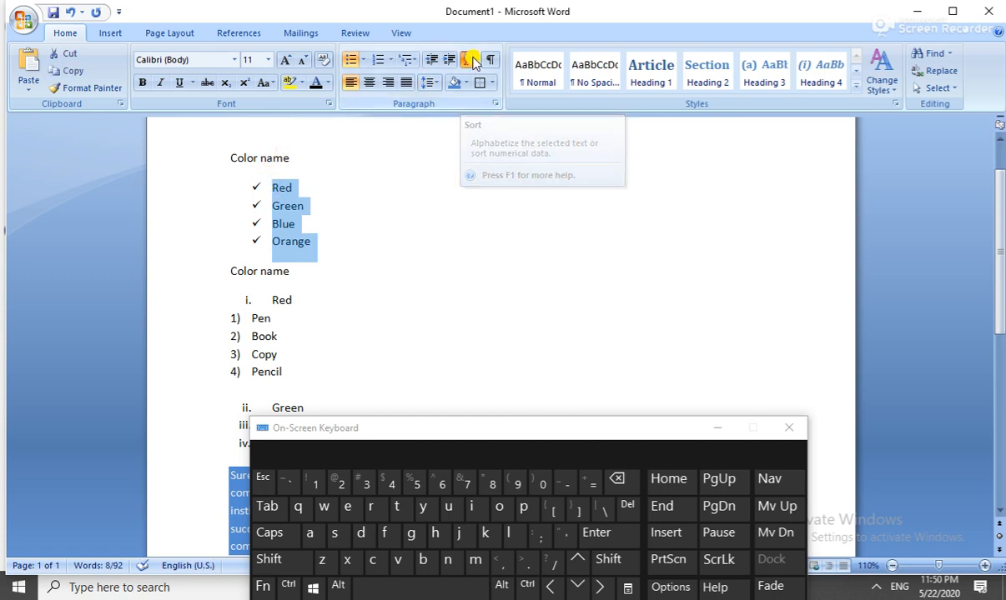
click(472, 63)
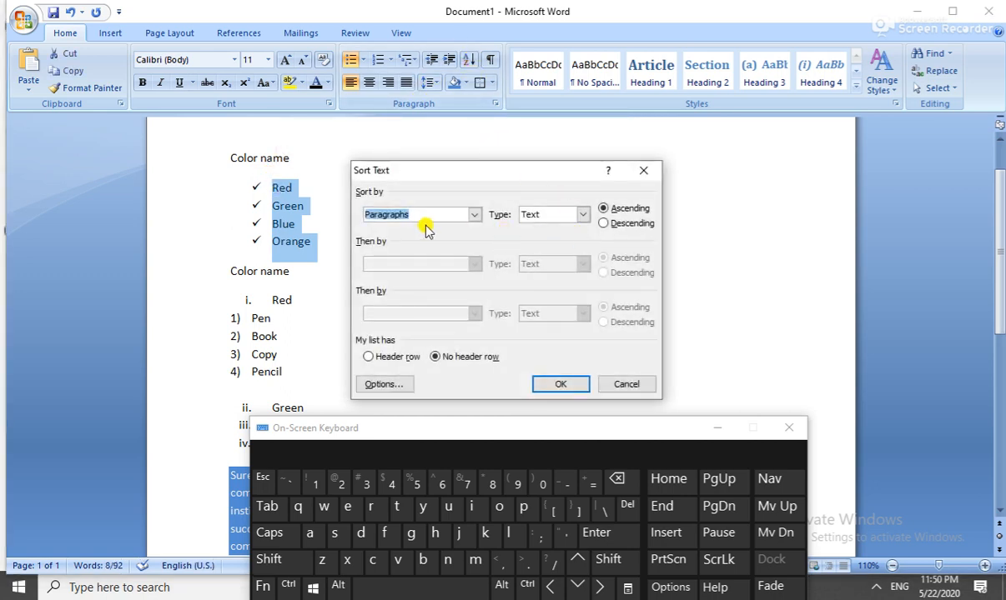
click(572, 222)
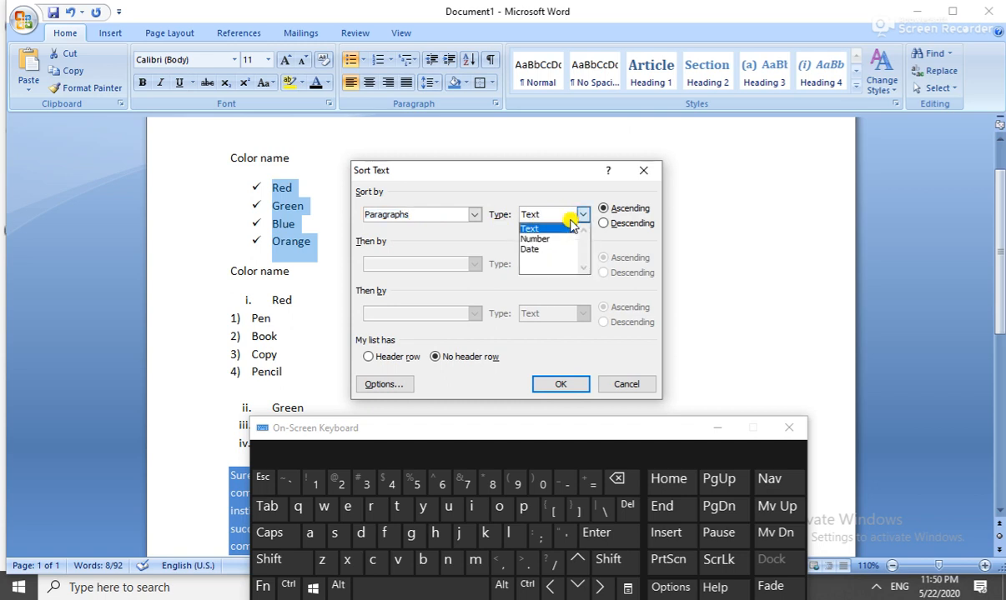
click(572, 226)
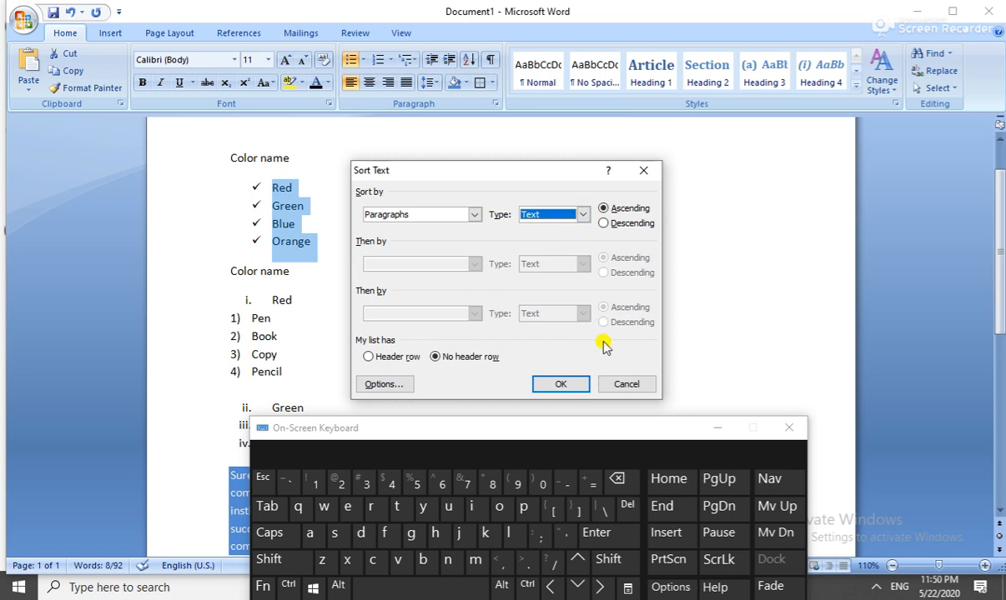
click(564, 383)
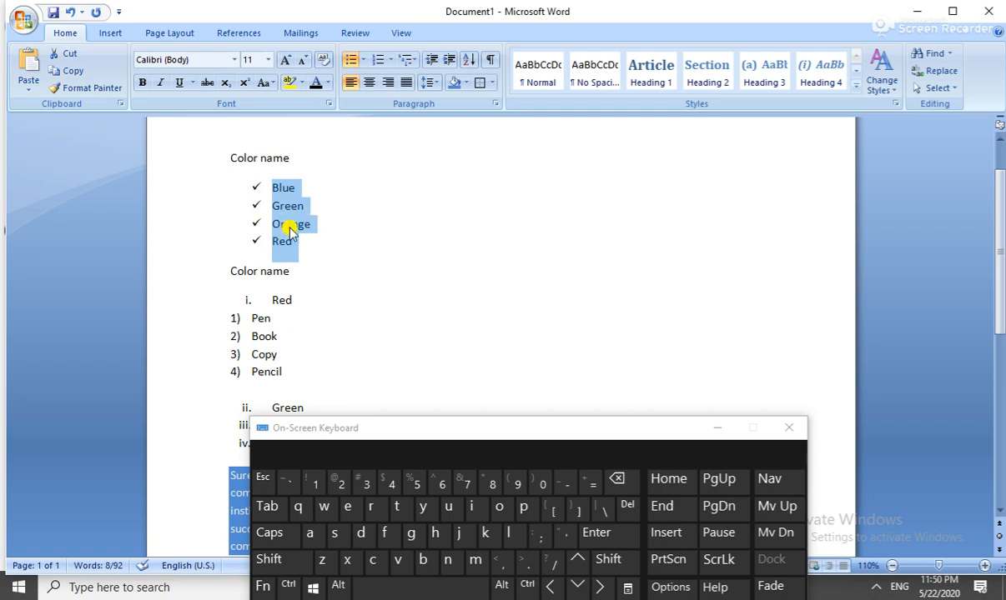
- Sort the check-marked color list by paragraphs as text in descending order
drag(302, 241, 266, 188)
click(470, 60)
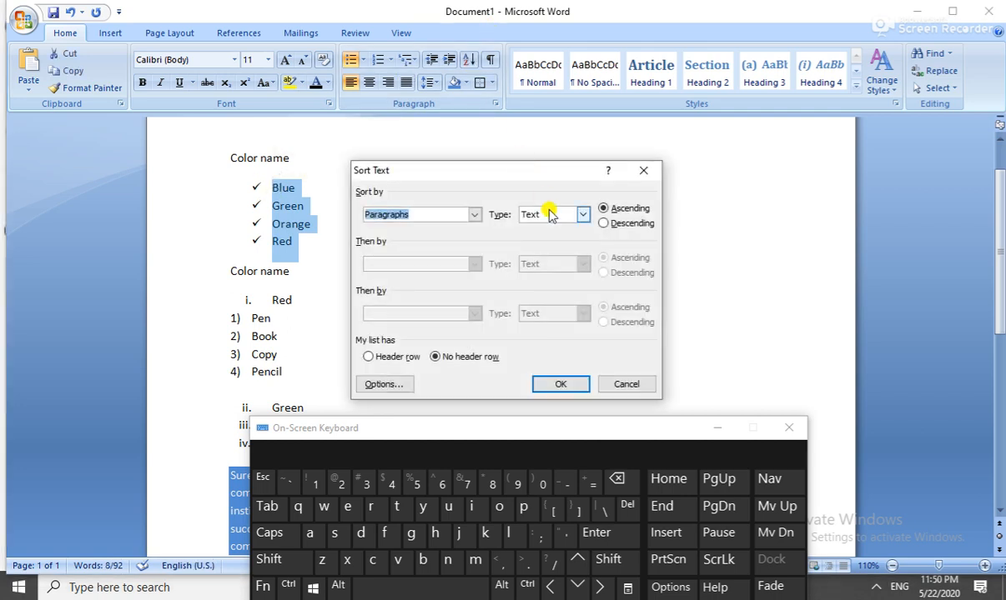
click(604, 226)
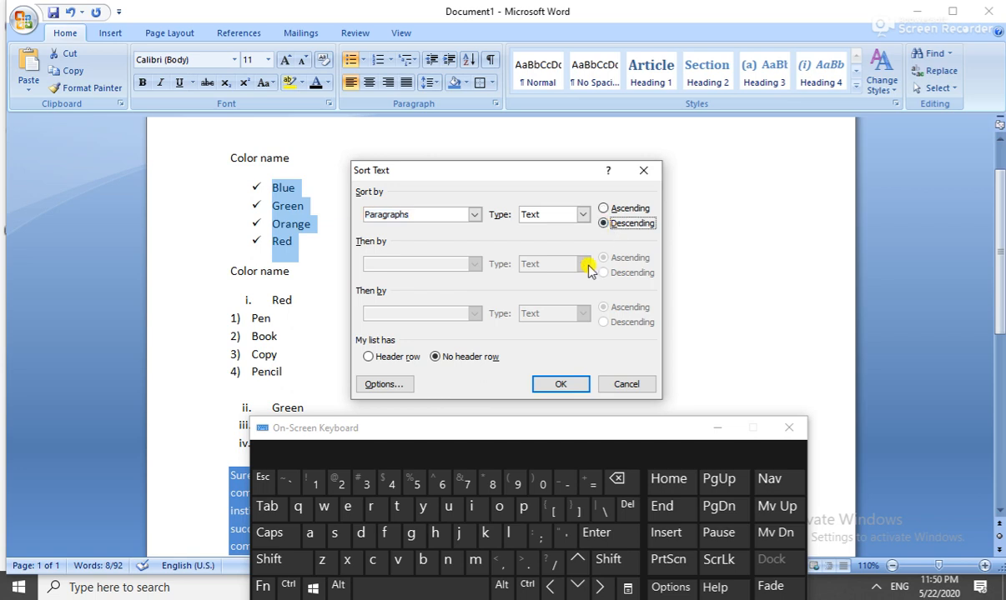
click(563, 384)
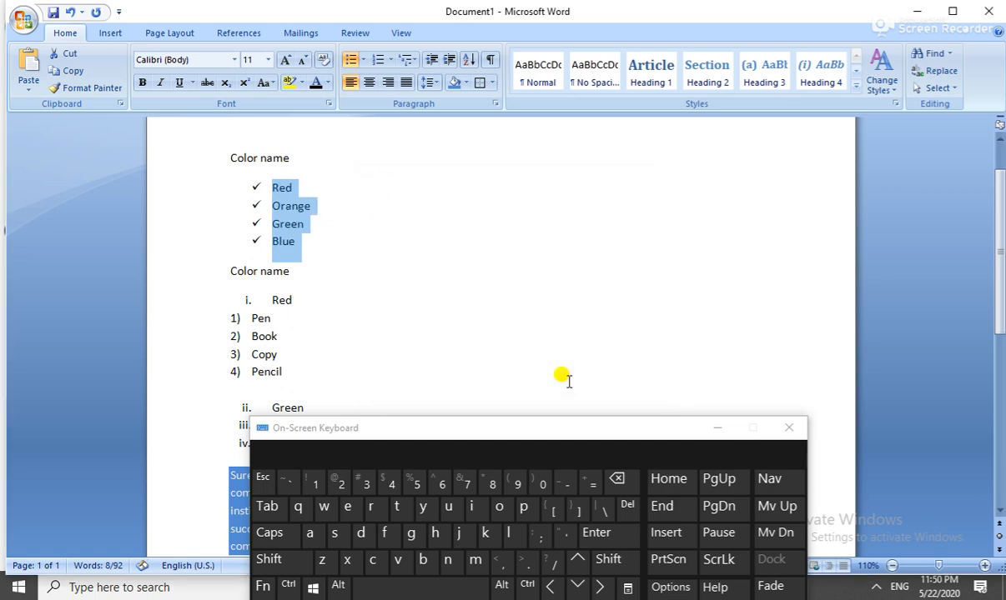
- Try to sort the Pen, Book, Copy and Pencil list by paragraphs with type Number in descending order
drag(998, 225, 1000, 267)
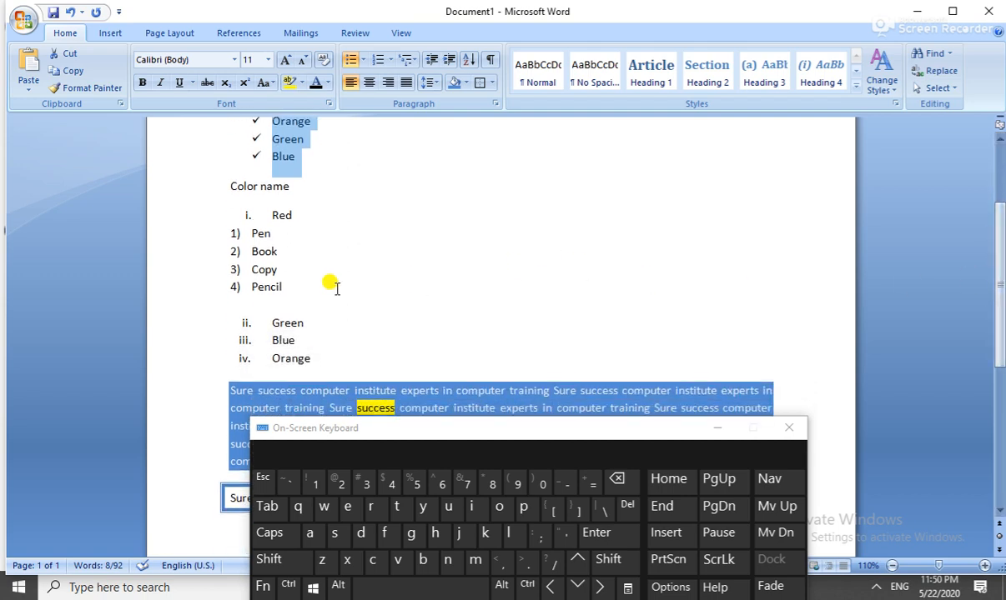
mouse_move(302, 283)
mouse_down()
mouse_move(268, 244)
mouse_move(221, 234)
mouse_up()
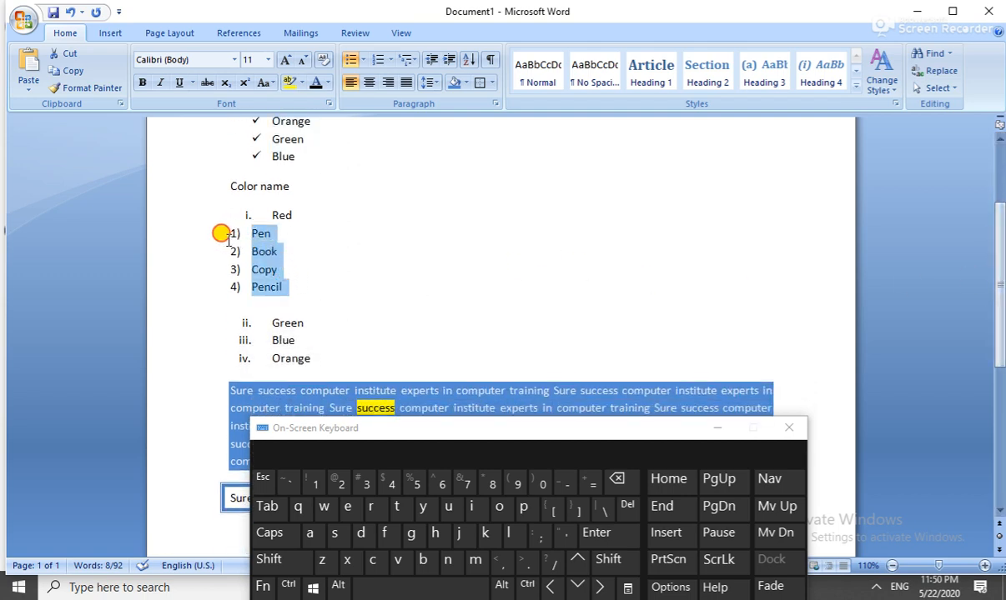
click(283, 289)
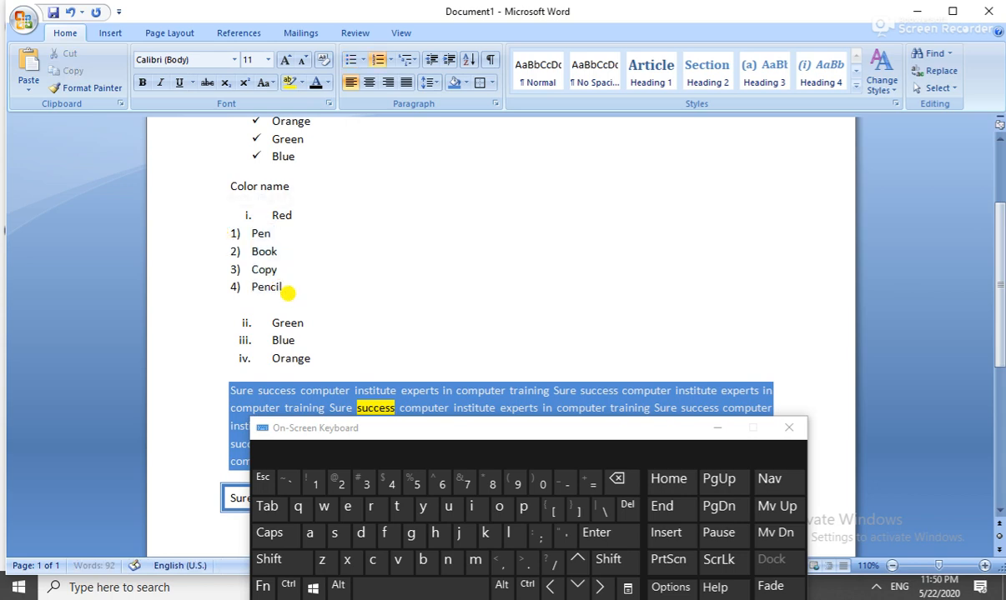
mouse_move(302, 288)
mouse_down()
mouse_move(262, 287)
mouse_move(238, 260)
mouse_move(235, 234)
mouse_up()
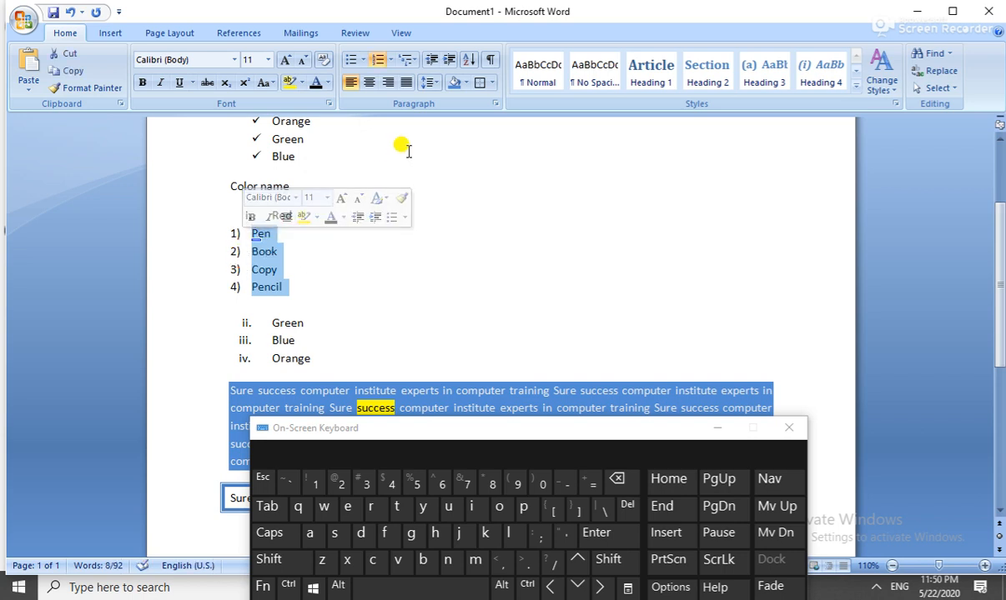
click(468, 60)
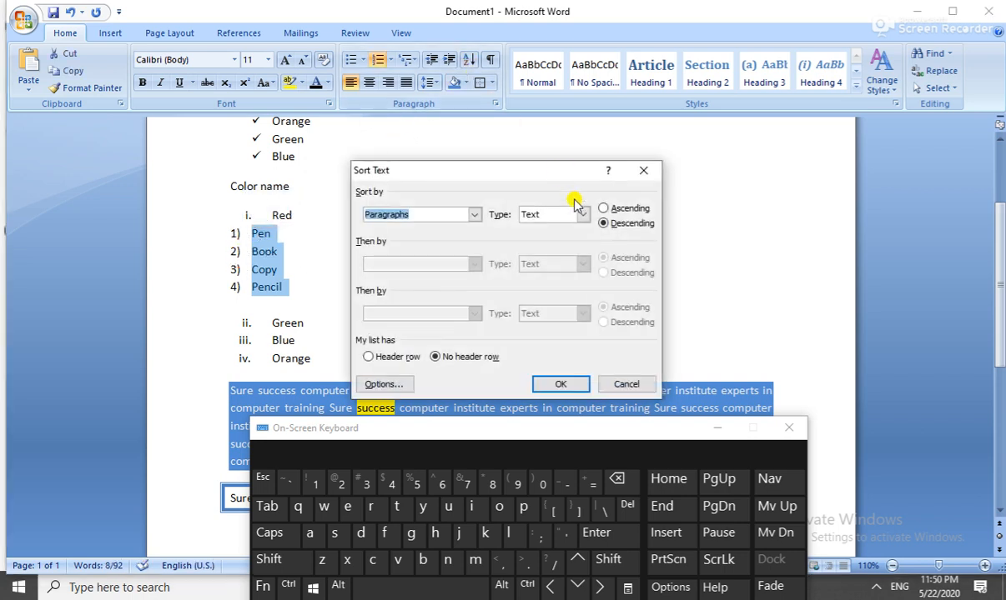
click(576, 214)
click(570, 237)
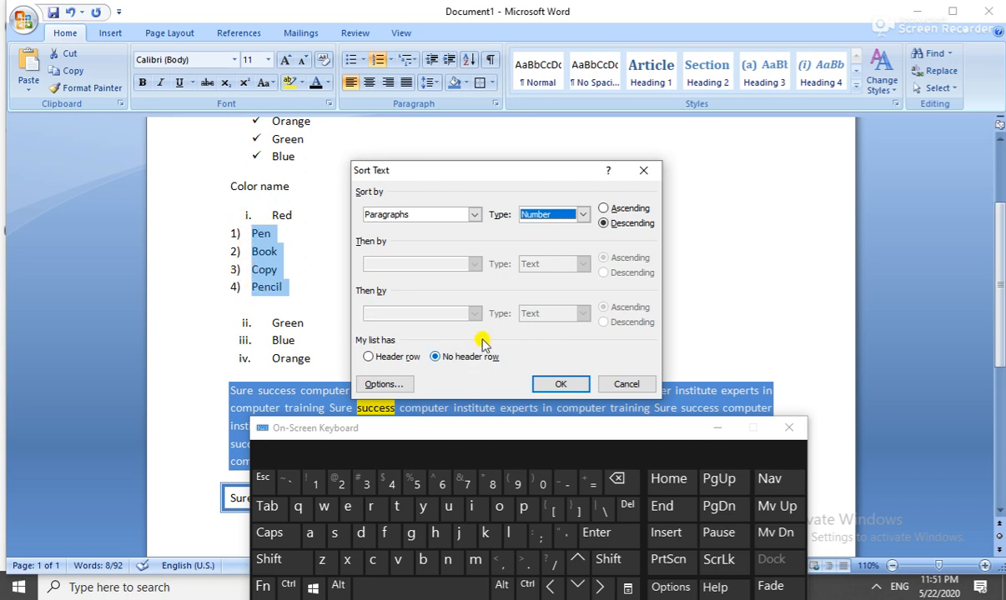
click(559, 383)
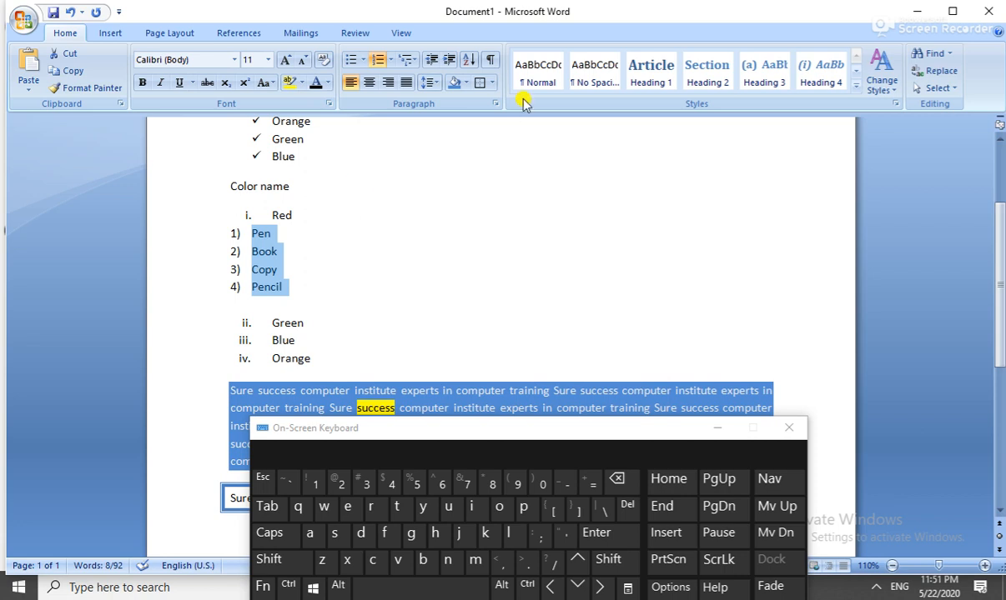
click(469, 61)
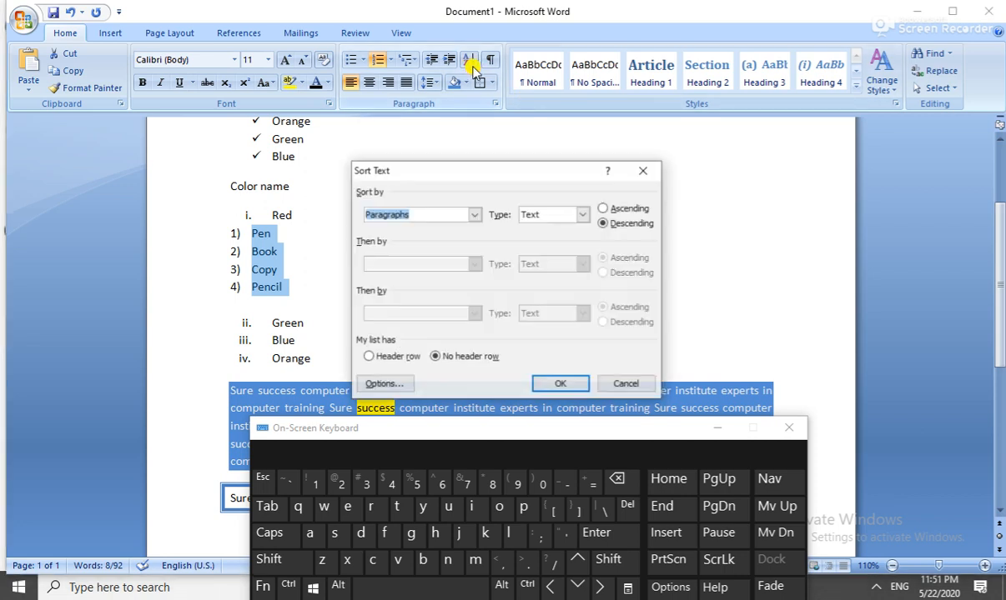
click(582, 215)
click(557, 239)
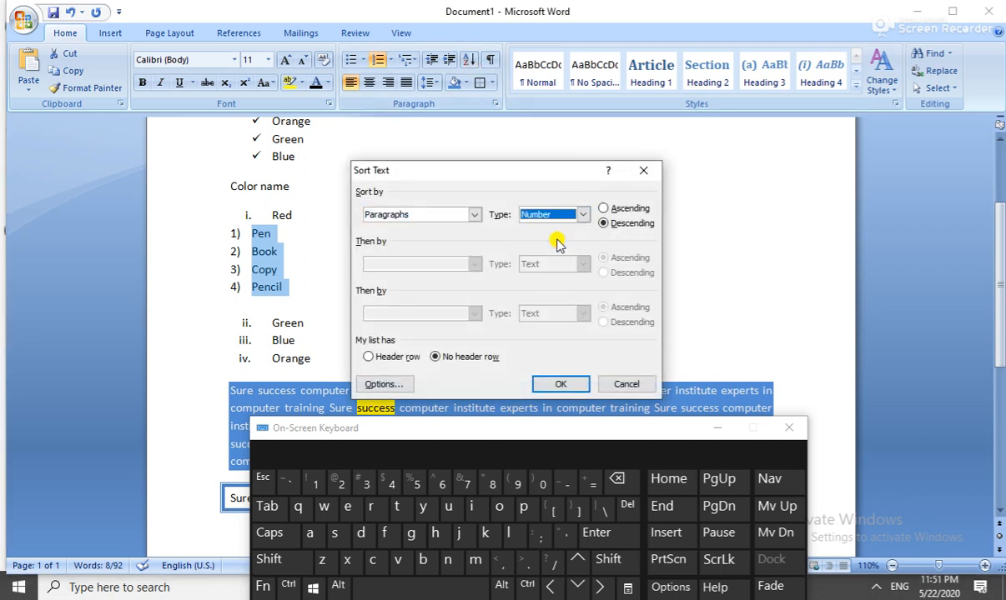
click(560, 384)
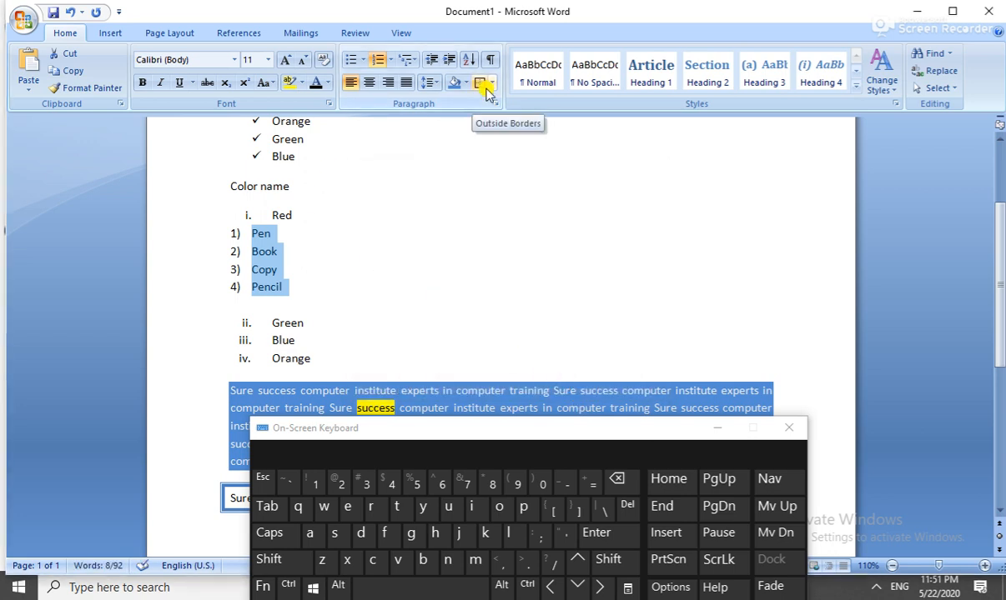
- Replace the list entries Pen, Book, Copy and Pencil with 1, 2, 3 and 4
click(281, 292)
double_click(255, 234)
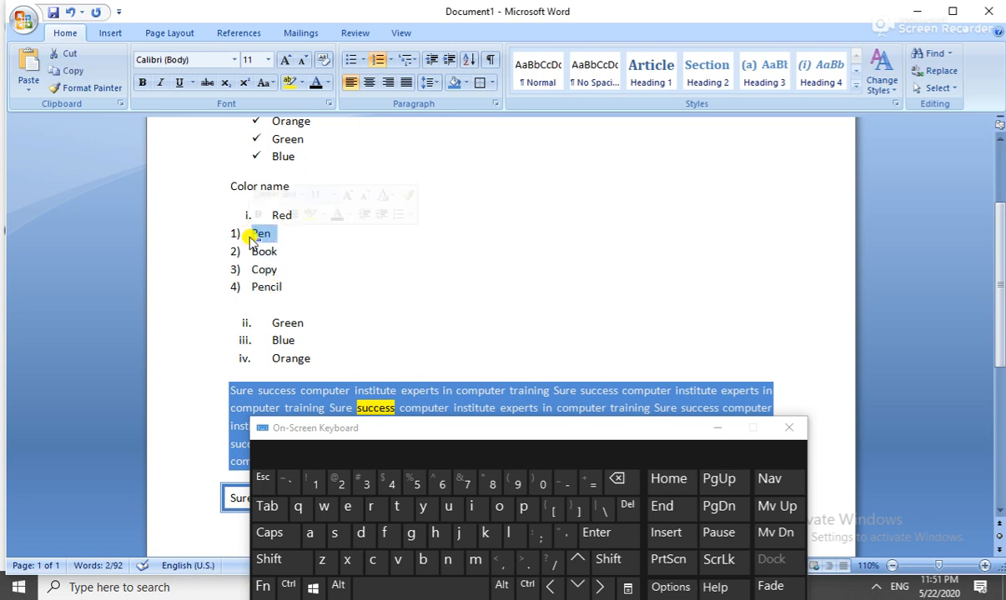
text(1)
double_click(253, 250)
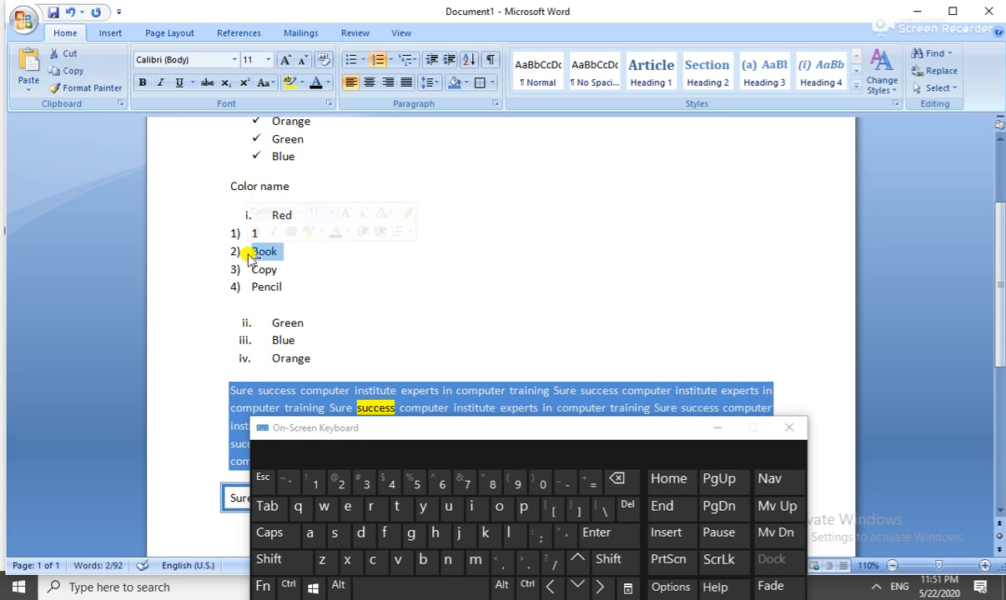
text(2)
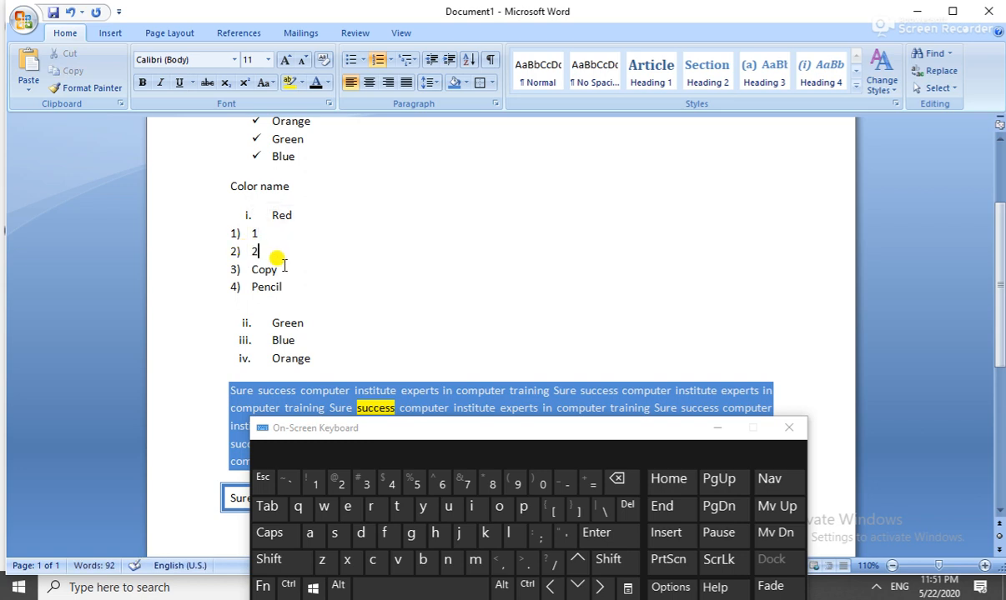
double_click(260, 269)
text(3)
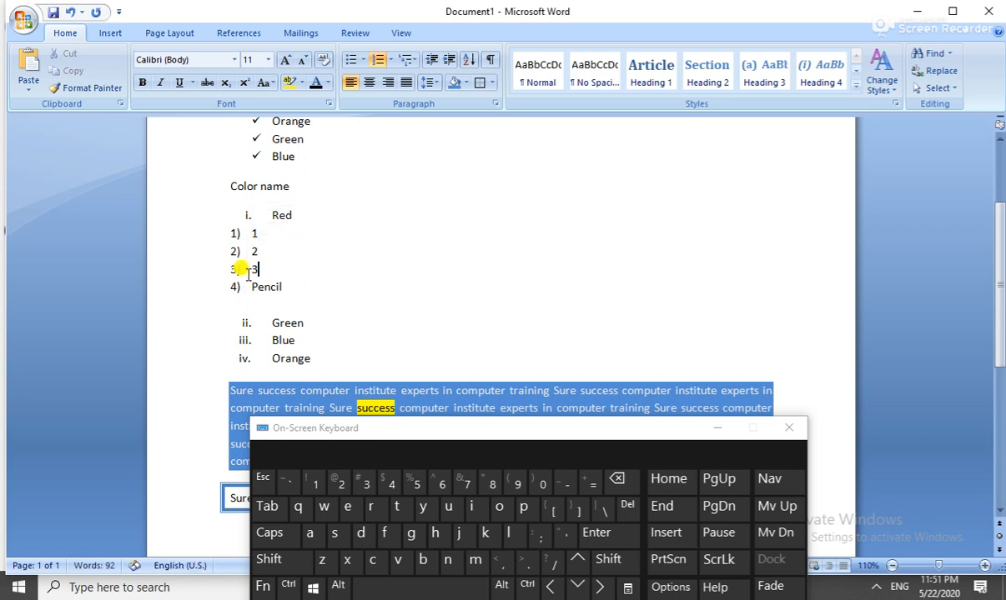
double_click(250, 286)
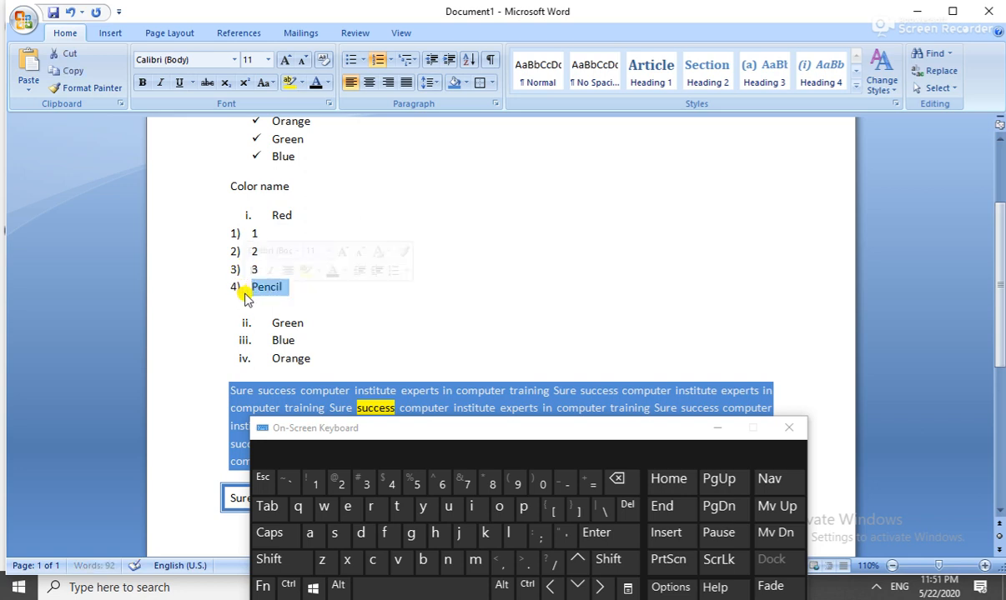
text(4)
- Sort the list entries 1 to 4 by paragraphs with type Number in descending order and deselect them
drag(245, 292, 254, 213)
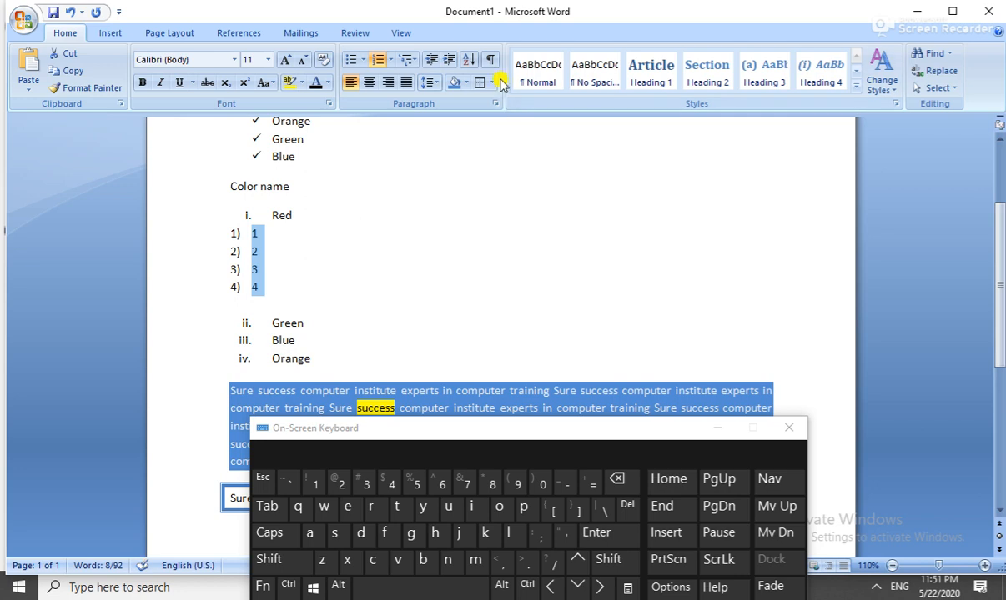
click(470, 60)
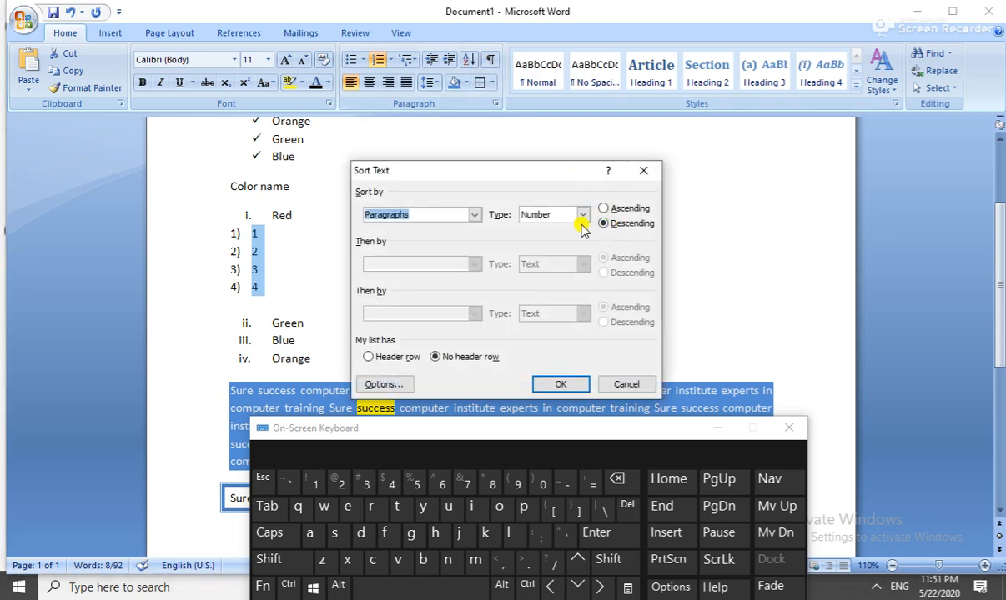
click(552, 384)
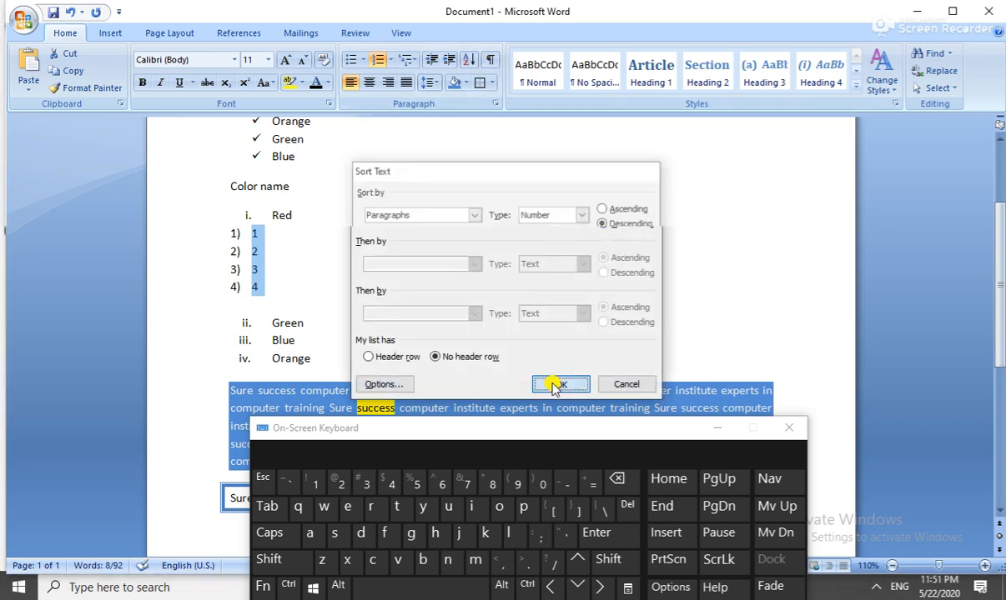
click(260, 287)
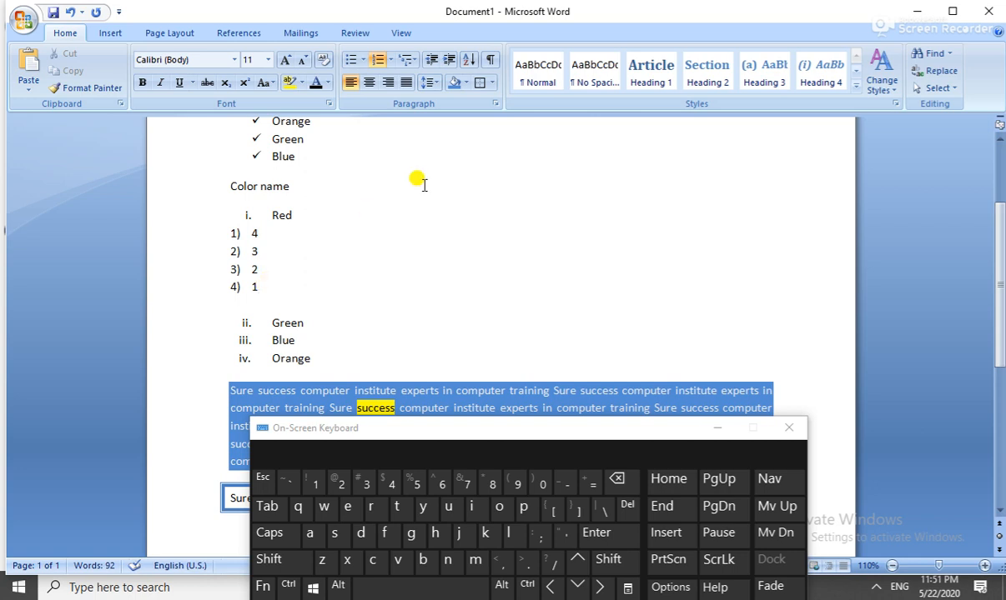
- Look at the Sort Text options and dismiss them without sorting
click(469, 61)
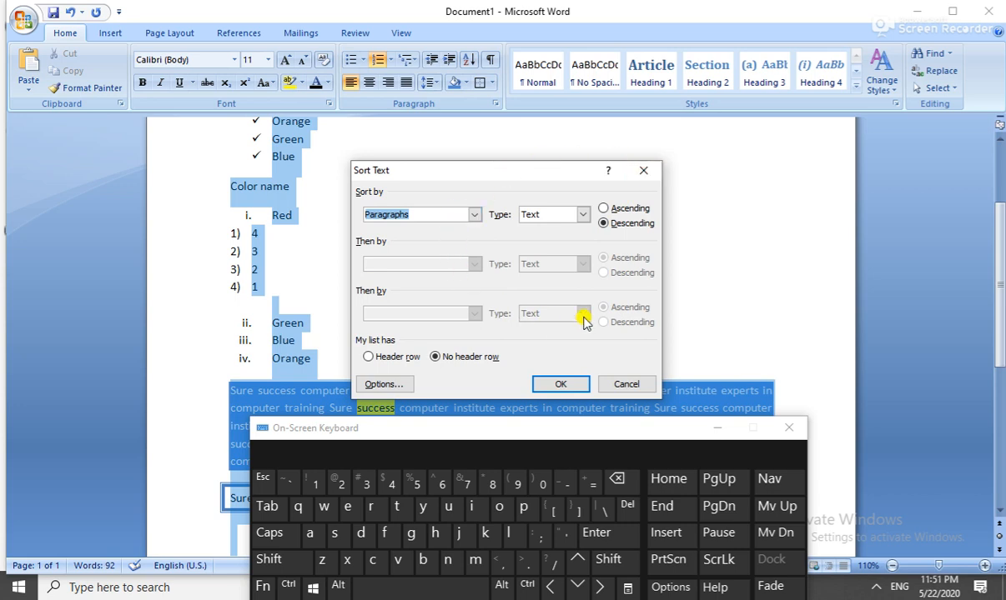
click(643, 170)
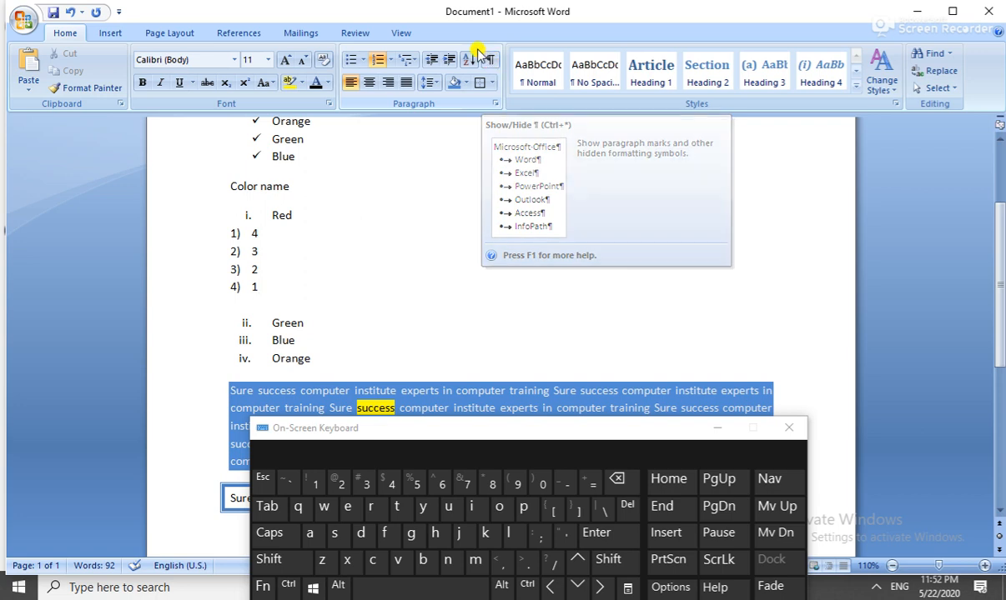
- Show the paragraph marks and hidden formatting symbols, examine them in the color lists and hide them again
click(492, 65)
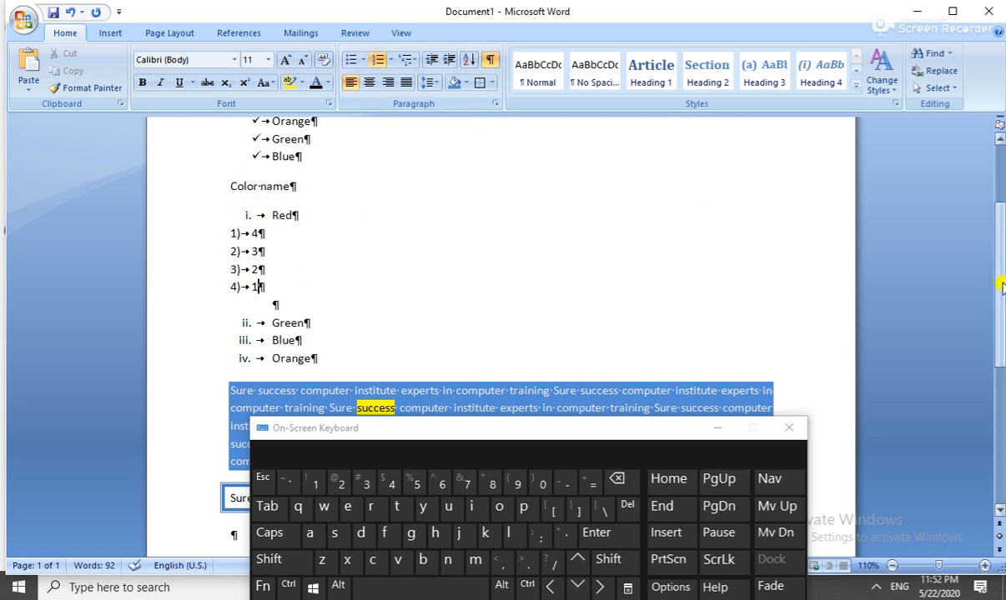
scroll(1001, 287, up, 3)
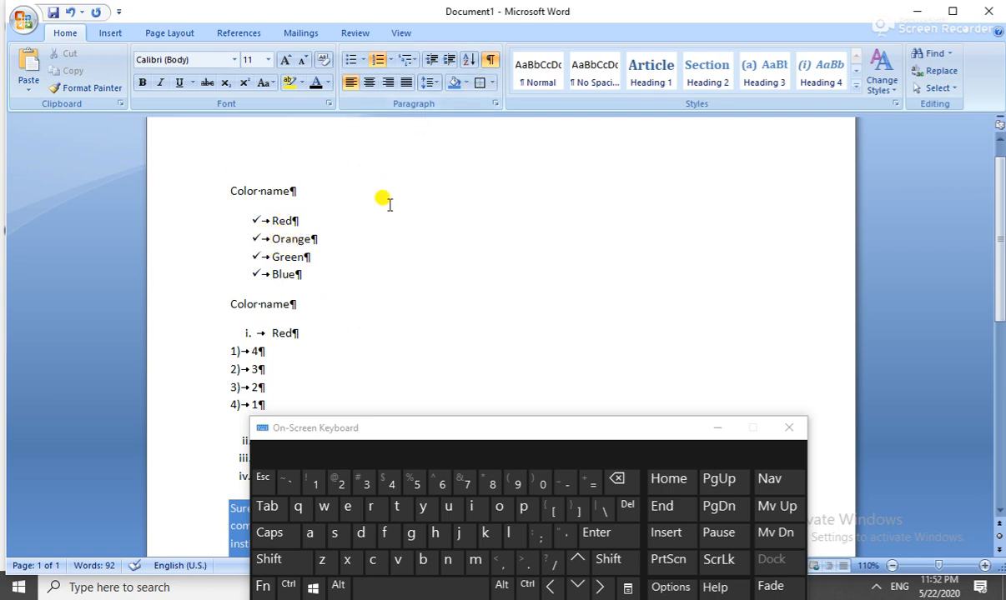
click(491, 62)
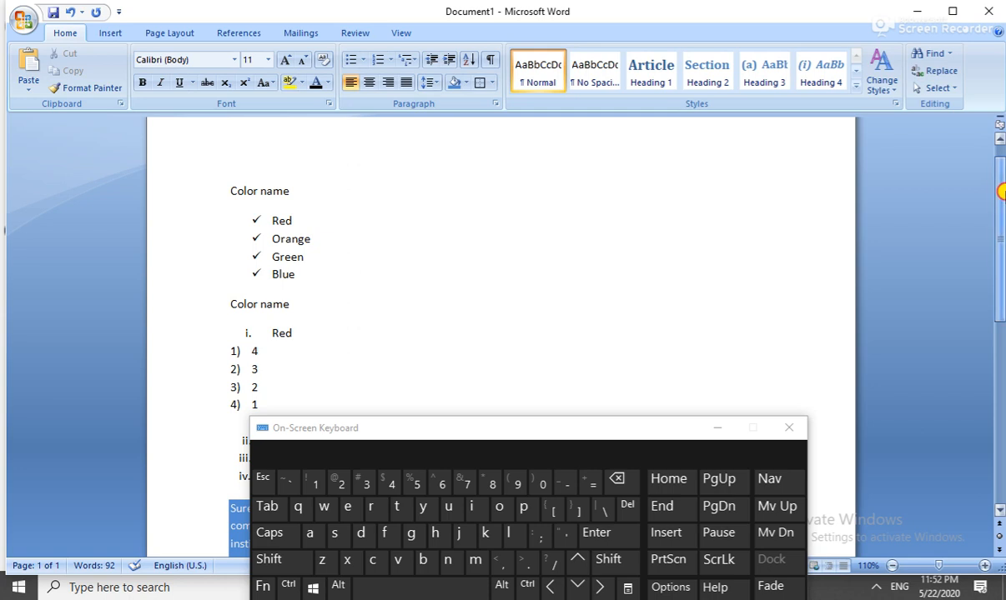
- Paste the copied "Sure success computer institute experts in computer training" line into the empty paragraph below the bordered line
scroll(1001, 271, down, 4)
scroll(1001, 271, down, 1)
click(575, 349)
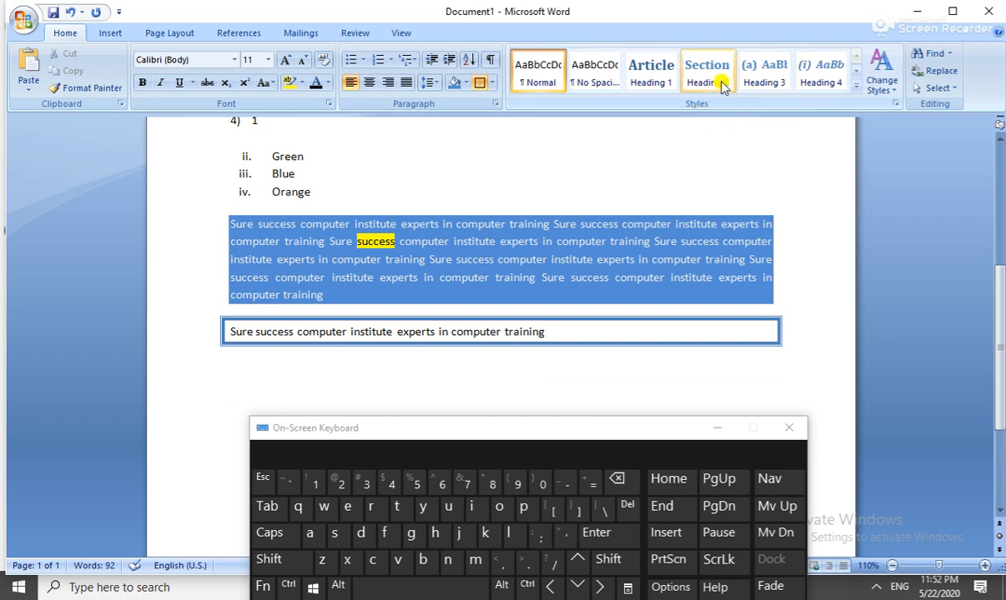
scroll(1001, 332, down, 1)
click(236, 305)
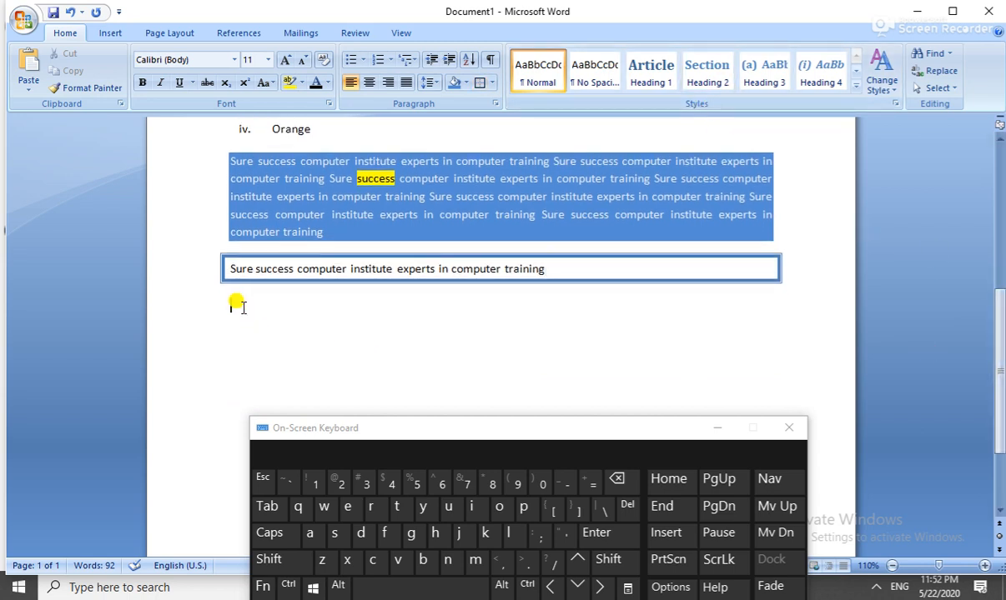
key(ctrl+v)
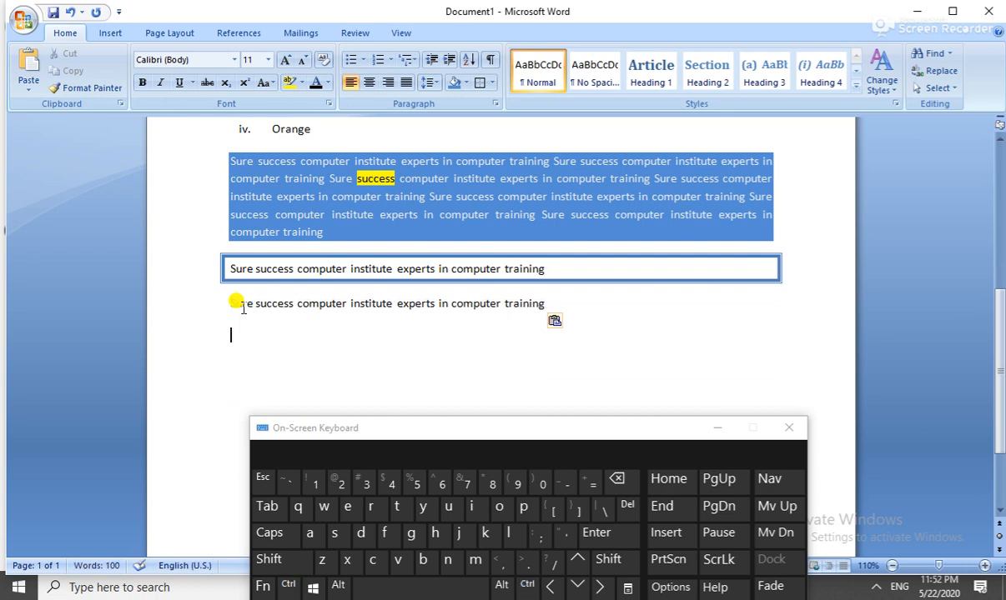
- Apply the Intense Reference style to the unbordered line at the end of the document
drag(545, 302, 239, 301)
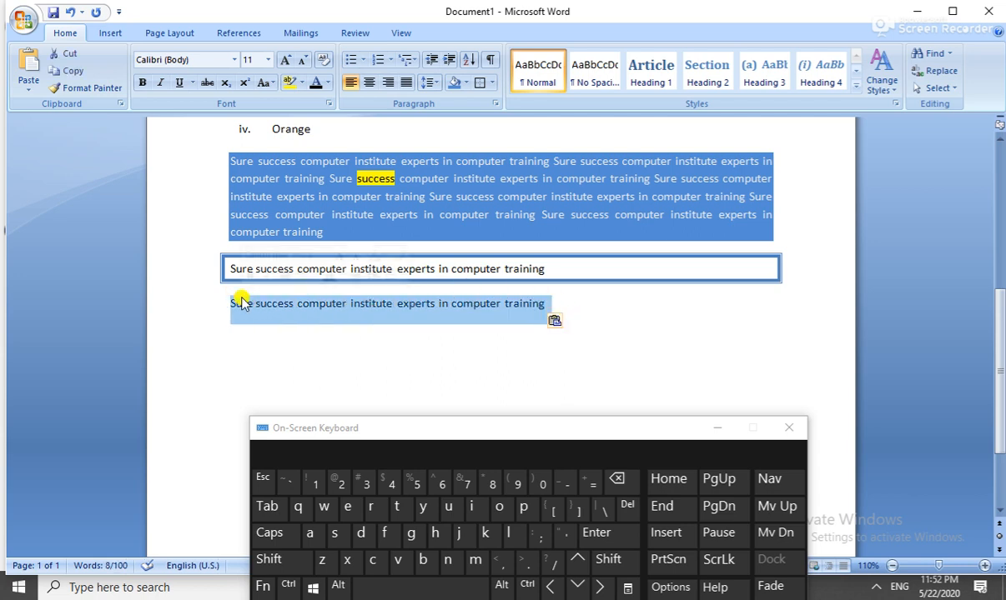
click(543, 68)
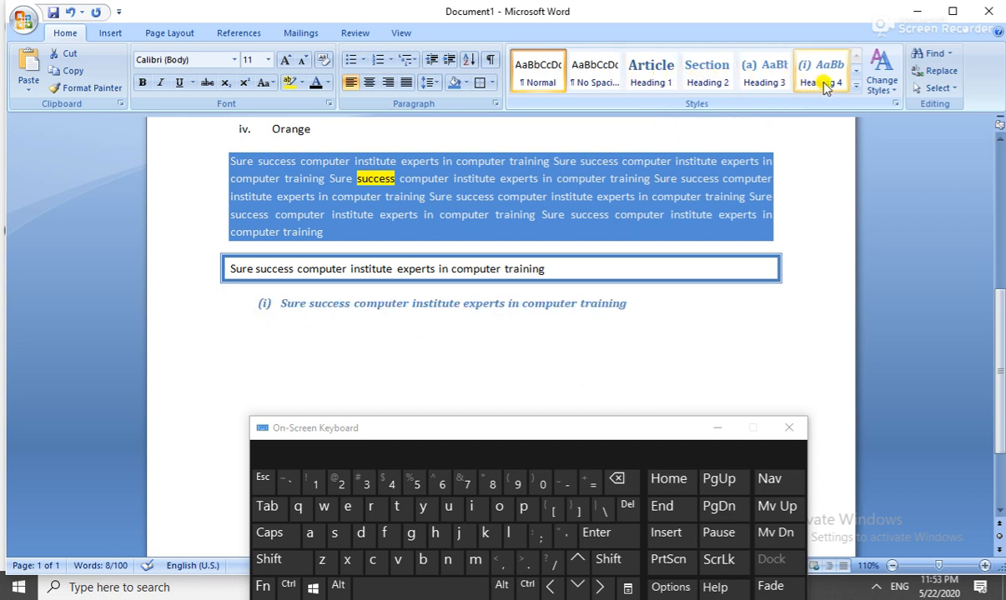
click(855, 92)
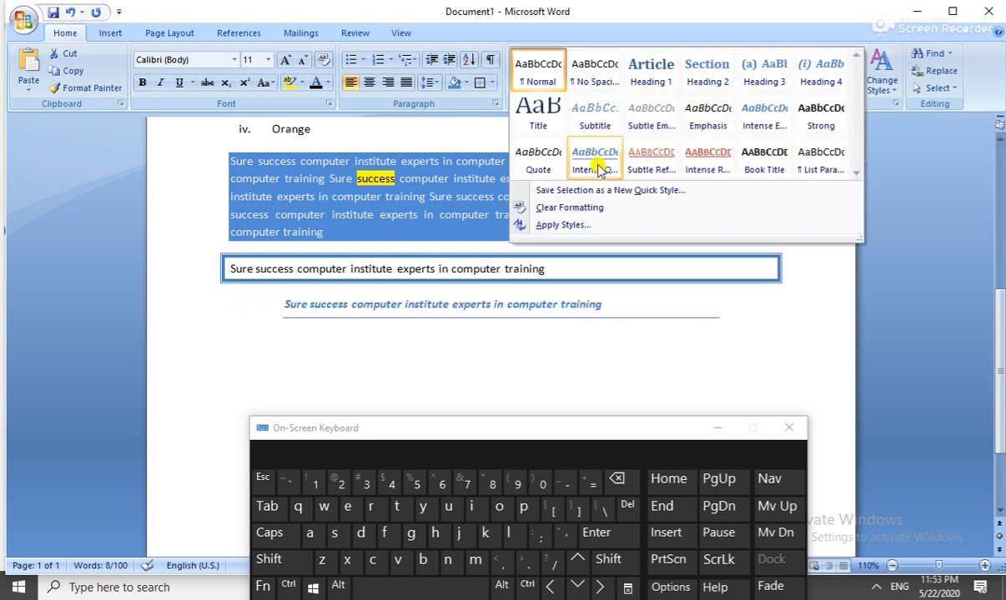
click(719, 147)
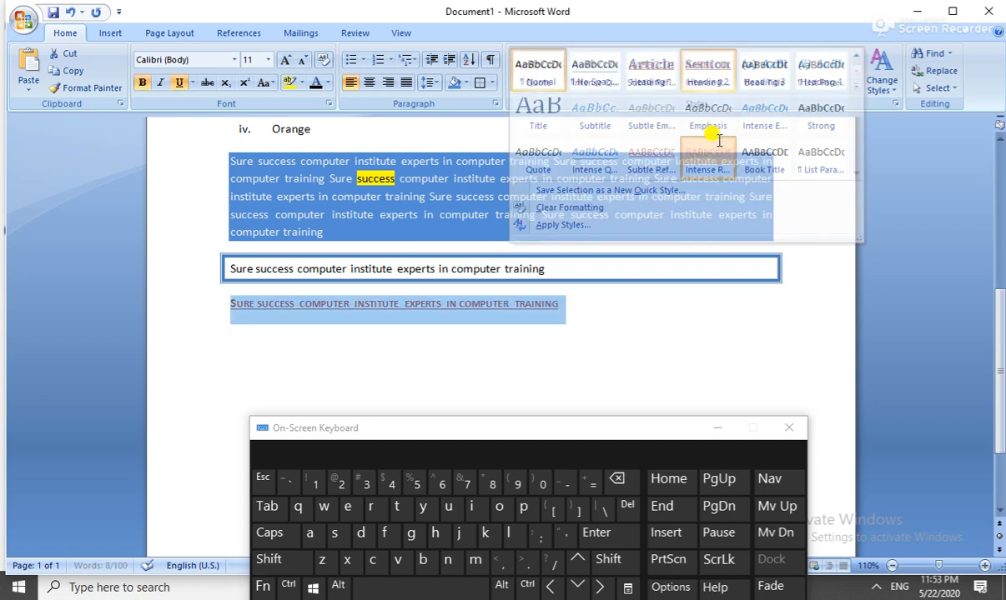
- Clear the formatting of the last line to return it to plain text
drag(584, 304, 234, 303)
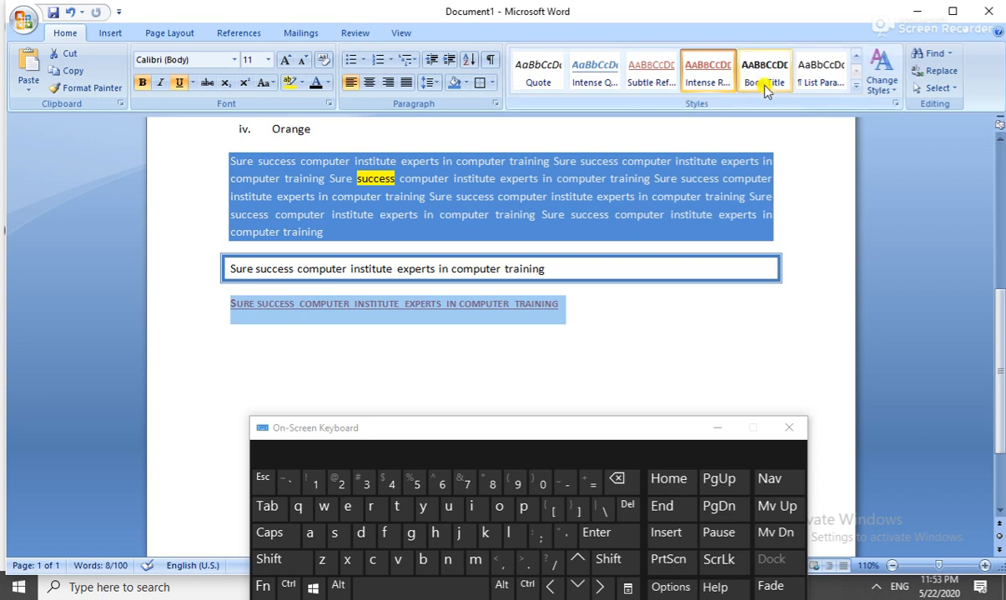
click(855, 89)
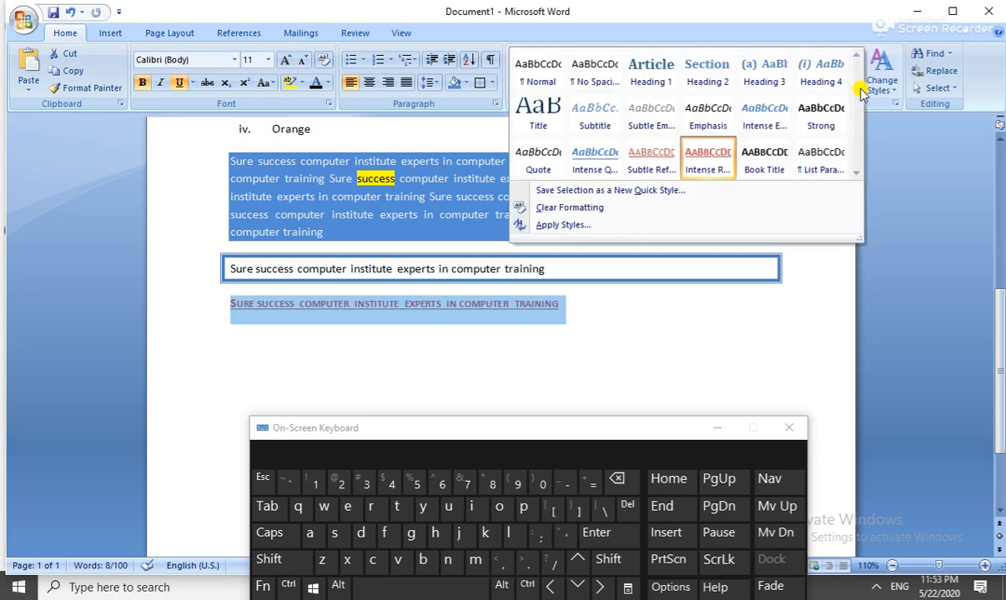
click(568, 208)
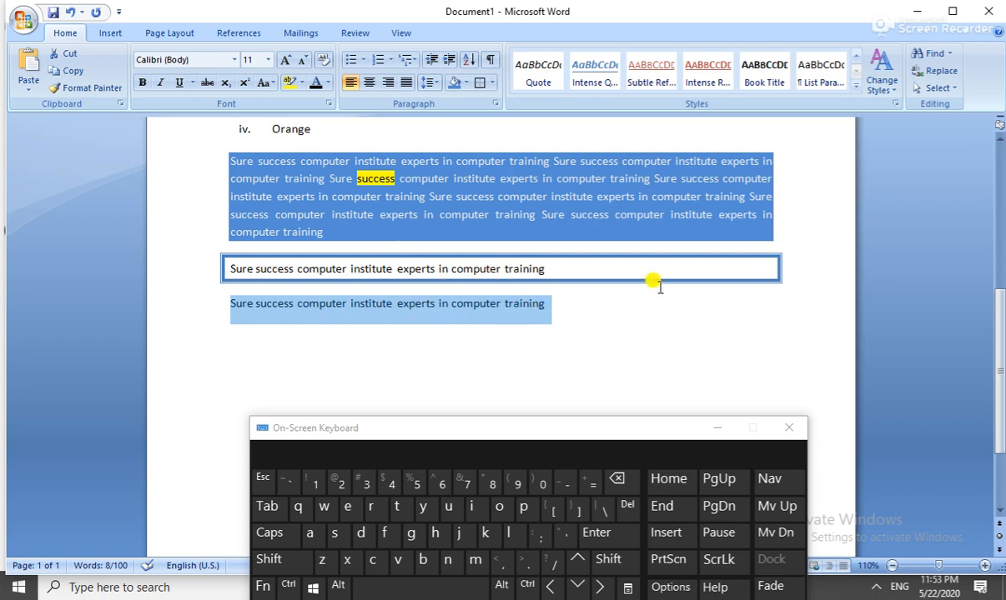
- Change the document's style set to Fancy
click(894, 92)
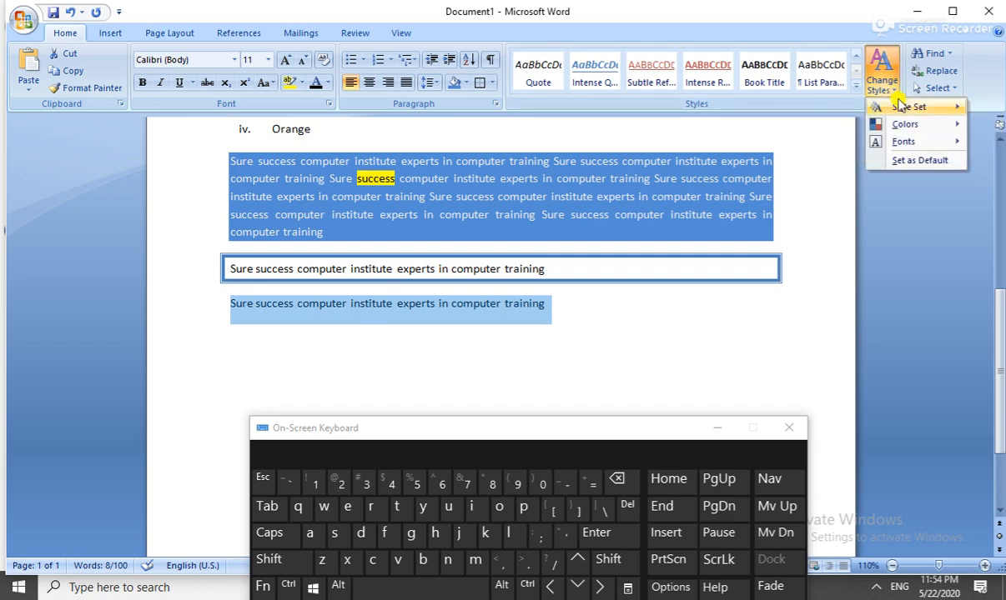
mouse_move(895, 107)
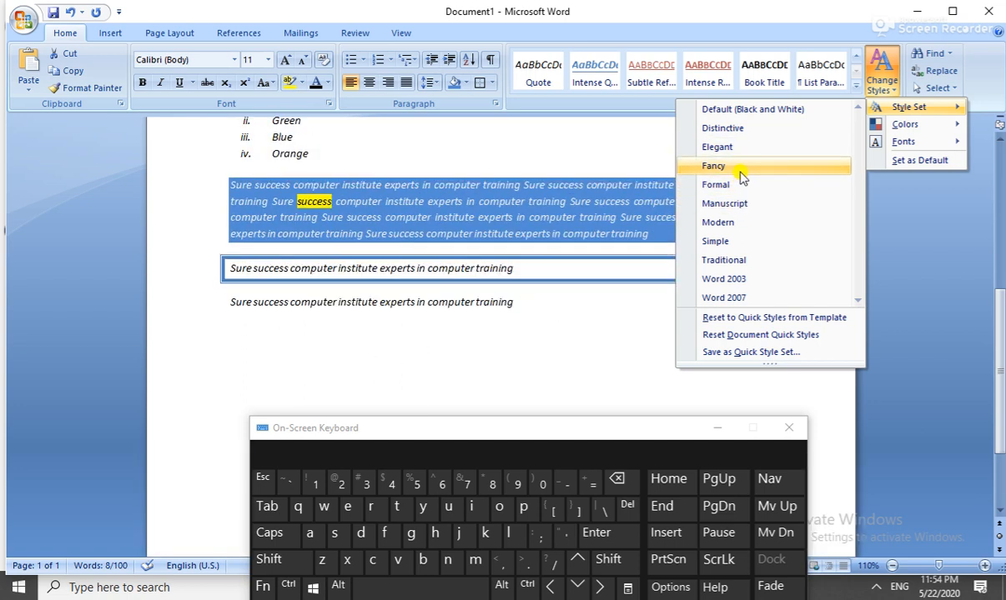
click(739, 167)
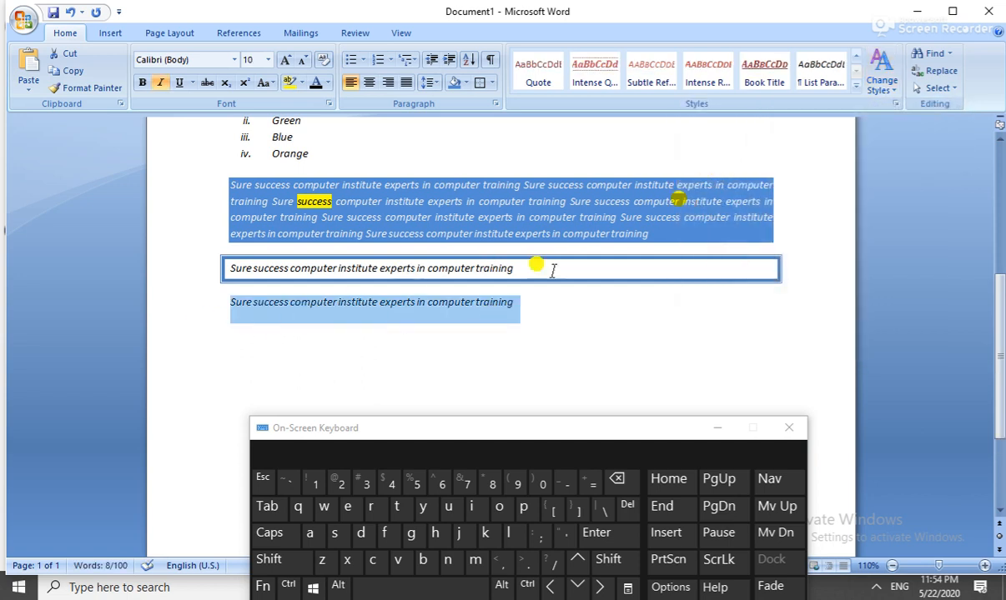
- Change the document's style colors to the built-in Metro scheme
click(880, 77)
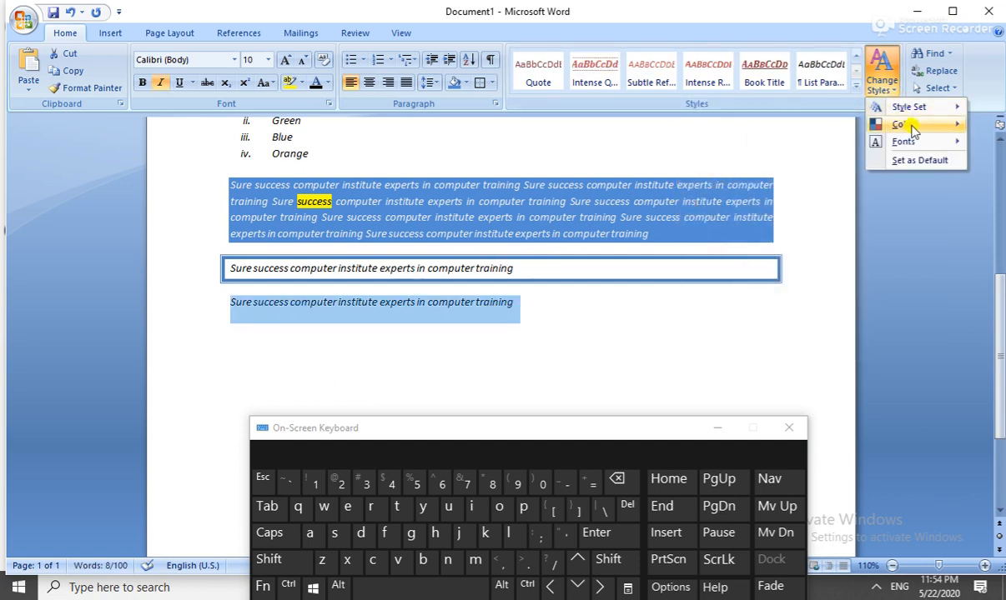
mouse_move(913, 127)
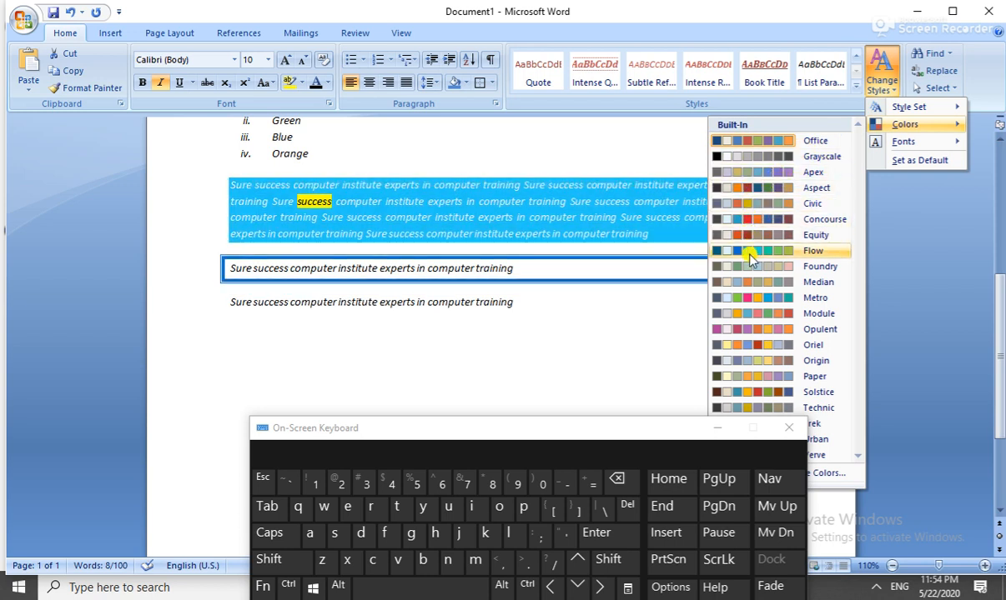
click(744, 299)
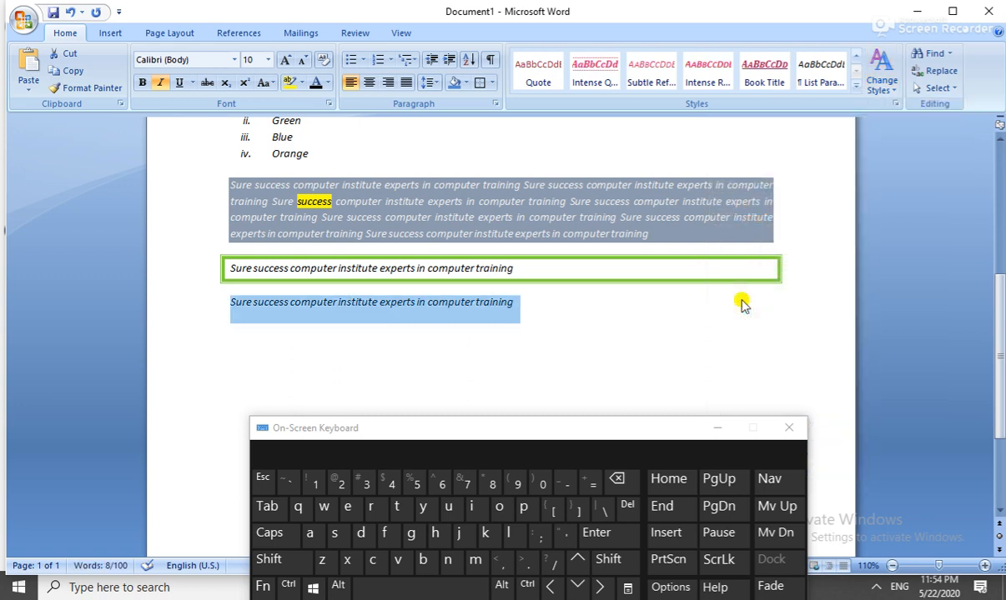
- Change the document's style fonts to Office Classic and deselect the last line
click(885, 88)
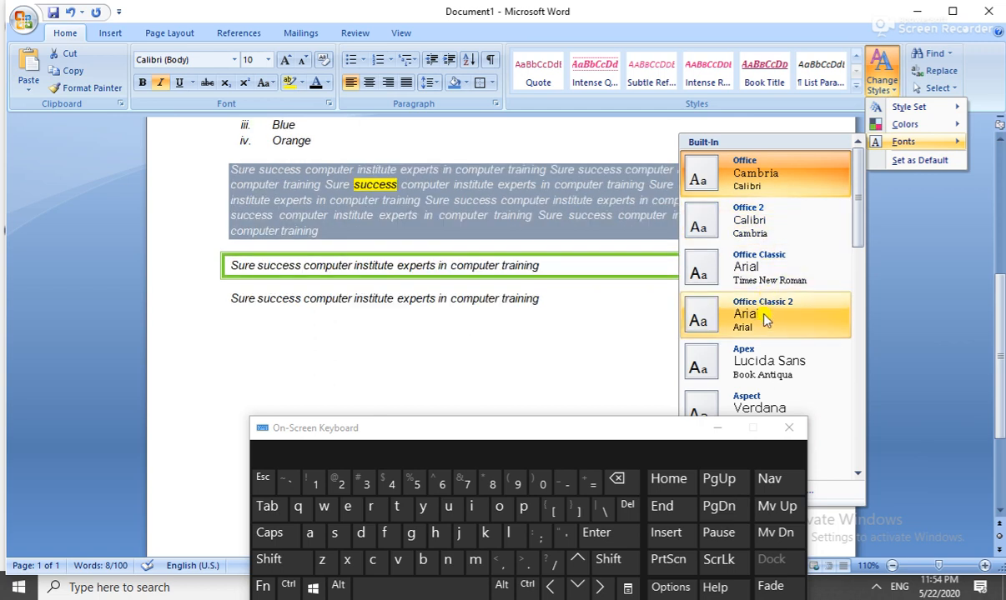
click(780, 267)
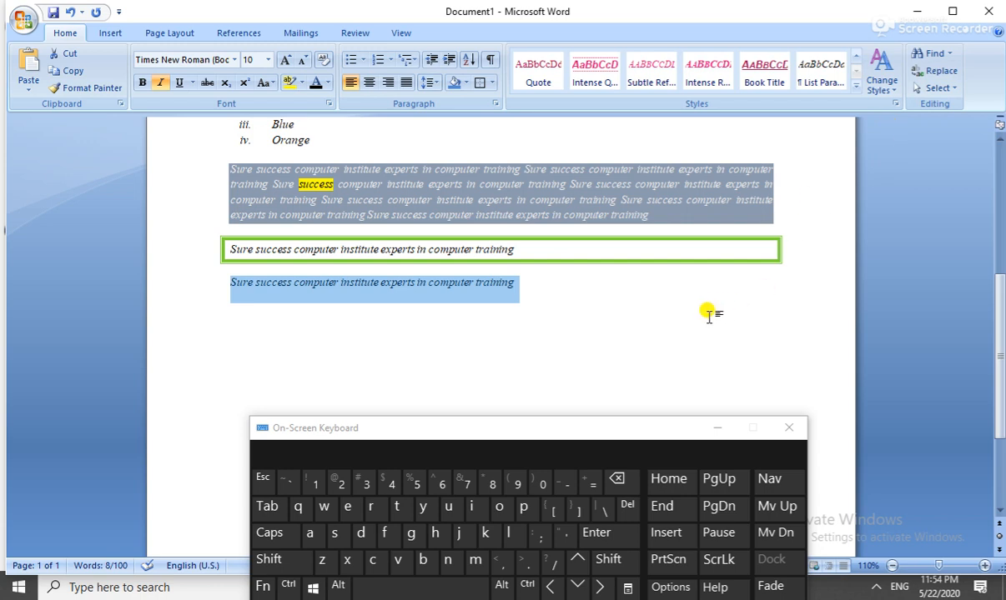
click(667, 293)
- Clear the formatting of the shaded multi-line paragraph and enlarge its text to 16 pt
mouse_move(480, 184)
mouse_down()
mouse_move(554, 207)
mouse_move(635, 207)
mouse_move(487, 180)
mouse_move(258, 174)
mouse_move(231, 162)
mouse_move(239, 169)
mouse_up()
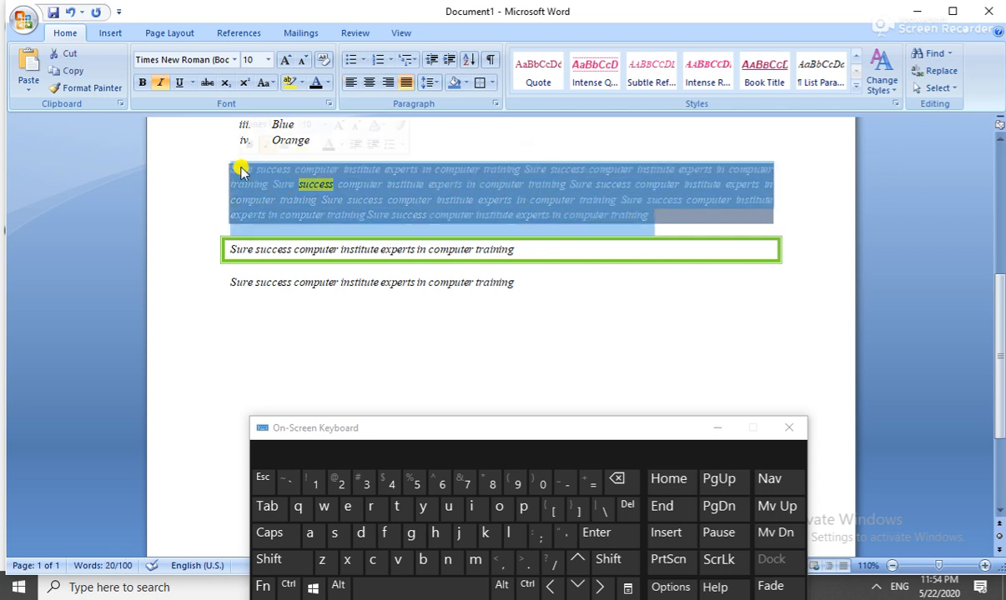
click(322, 63)
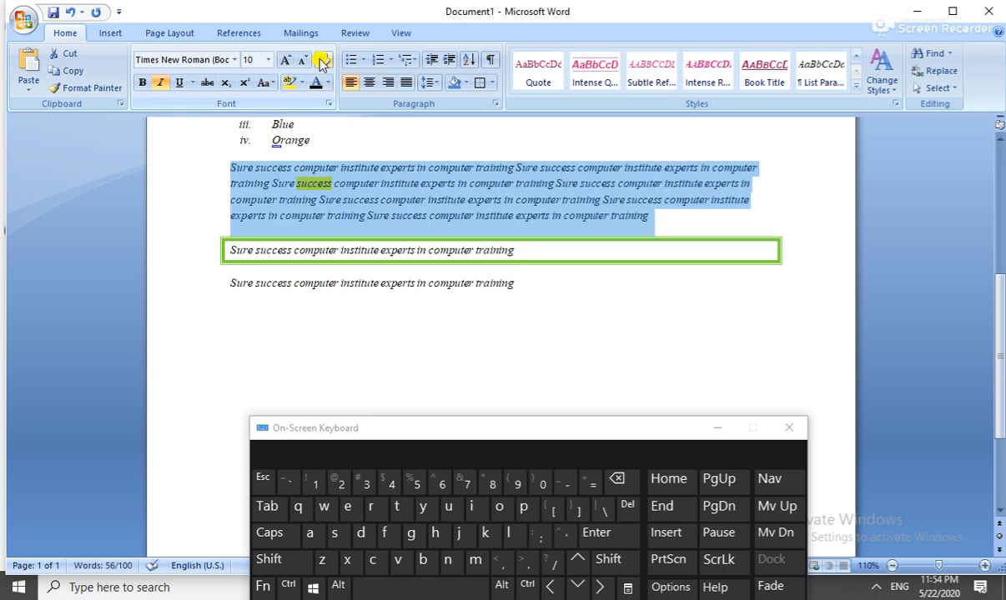
key(ctrl+shift)
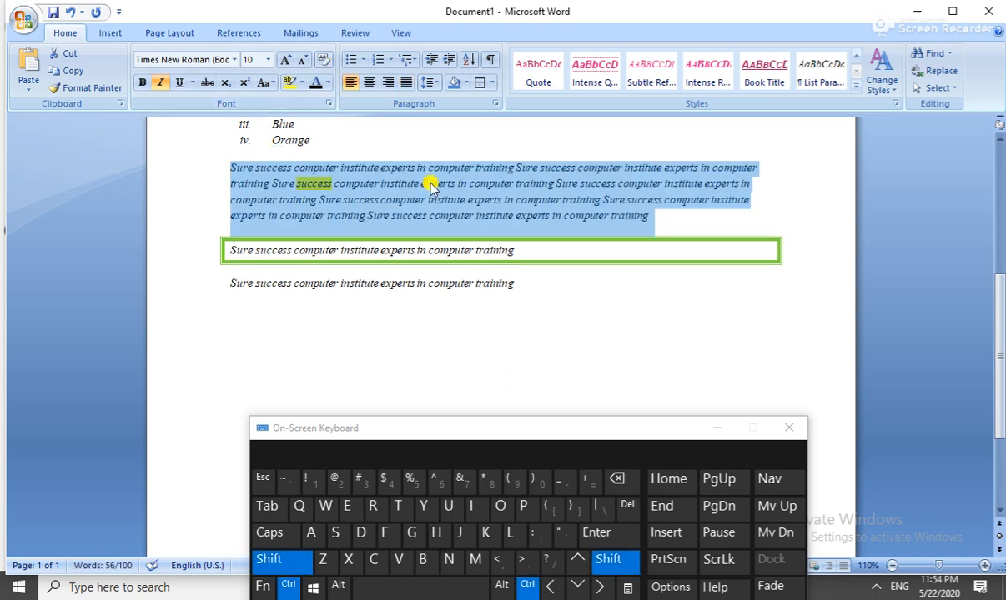
key(ctrl+shift+period)
key(ctrl+shift+period)
key(ctrl+shift+period)
key(ctrl+shift+period)
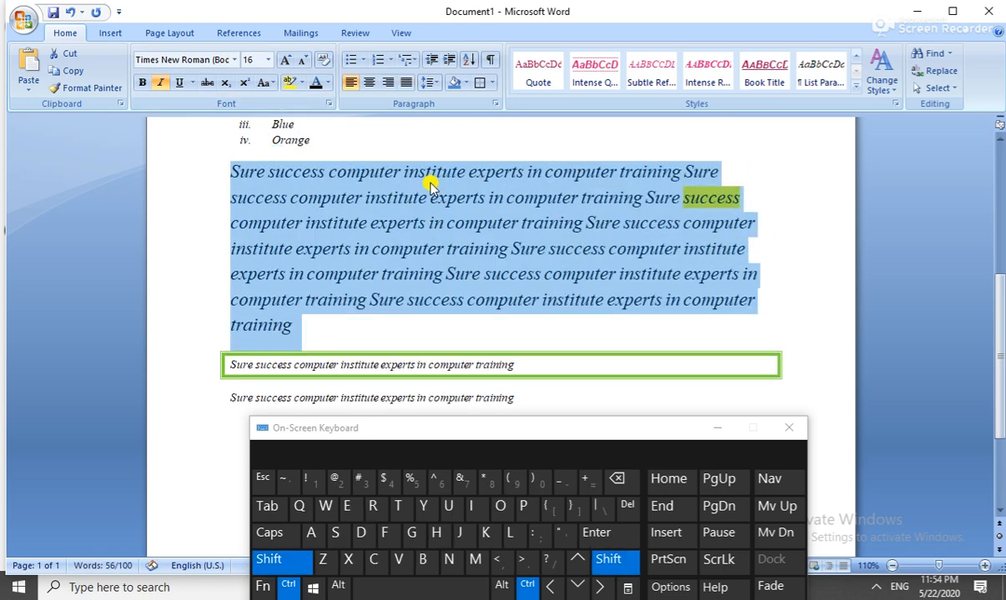
- Justify the enlarged multi-line paragraph and deselect it
click(406, 83)
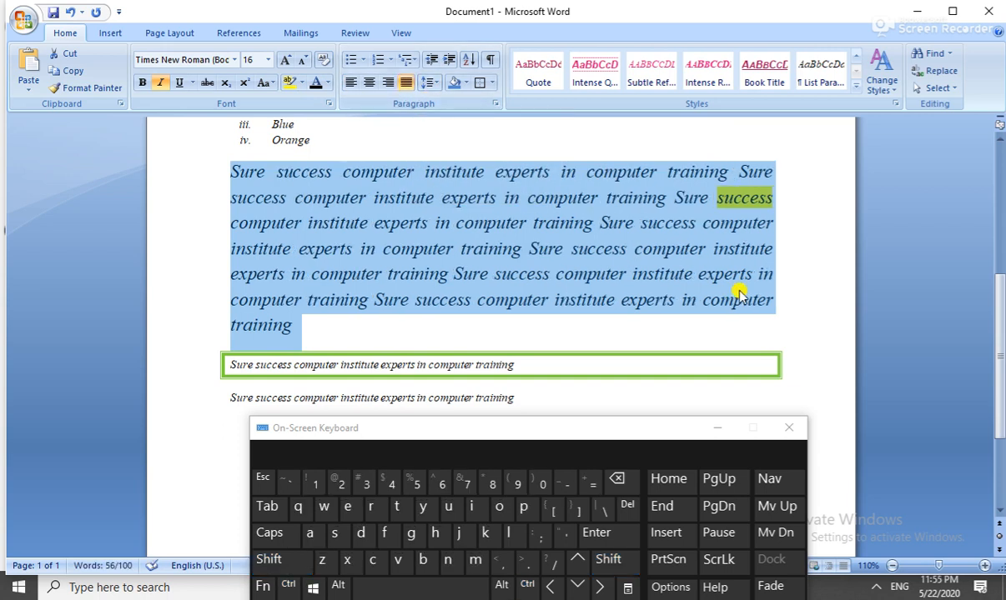
click(738, 291)
click(490, 319)
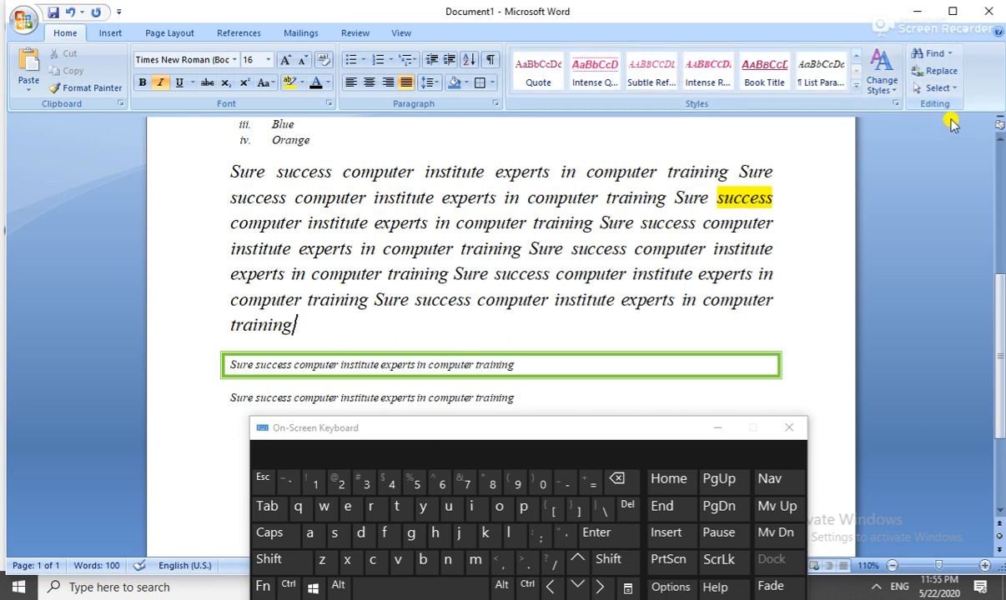
- Look at the Find choices and the Find and Replace dialog, and close it without searching
click(947, 55)
click(951, 55)
click(951, 55)
click(952, 55)
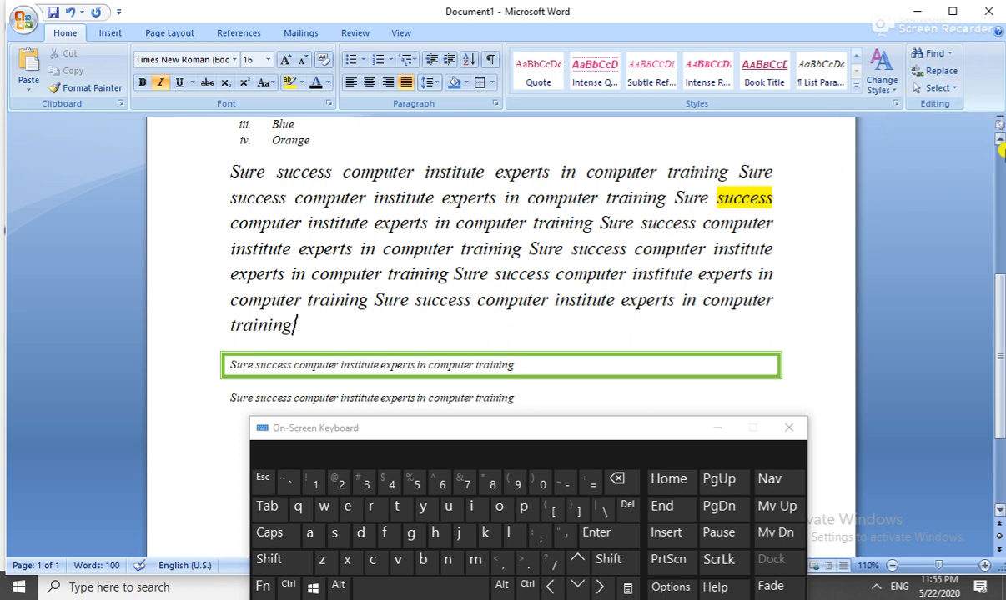
click(933, 54)
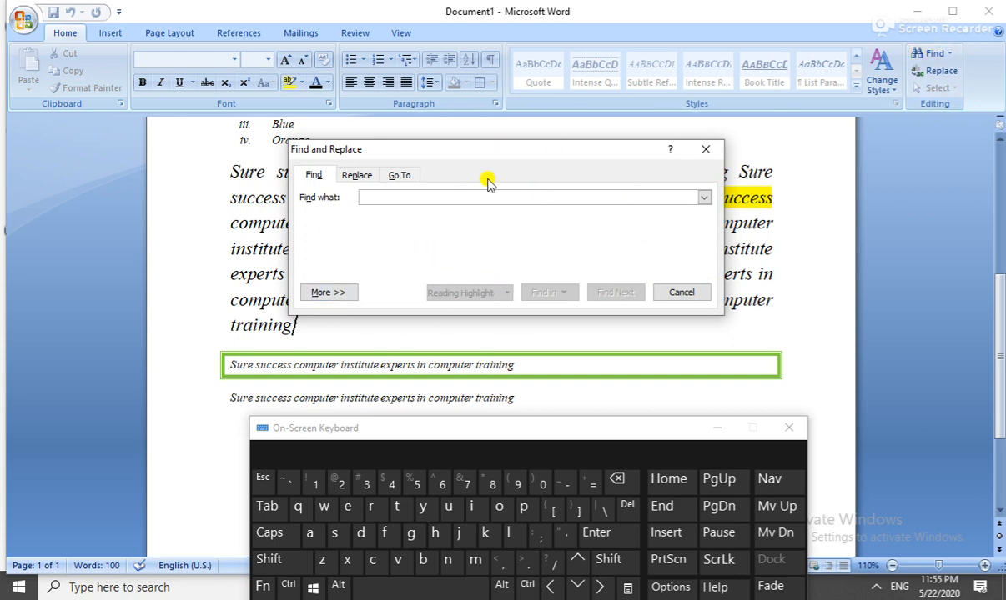
click(705, 152)
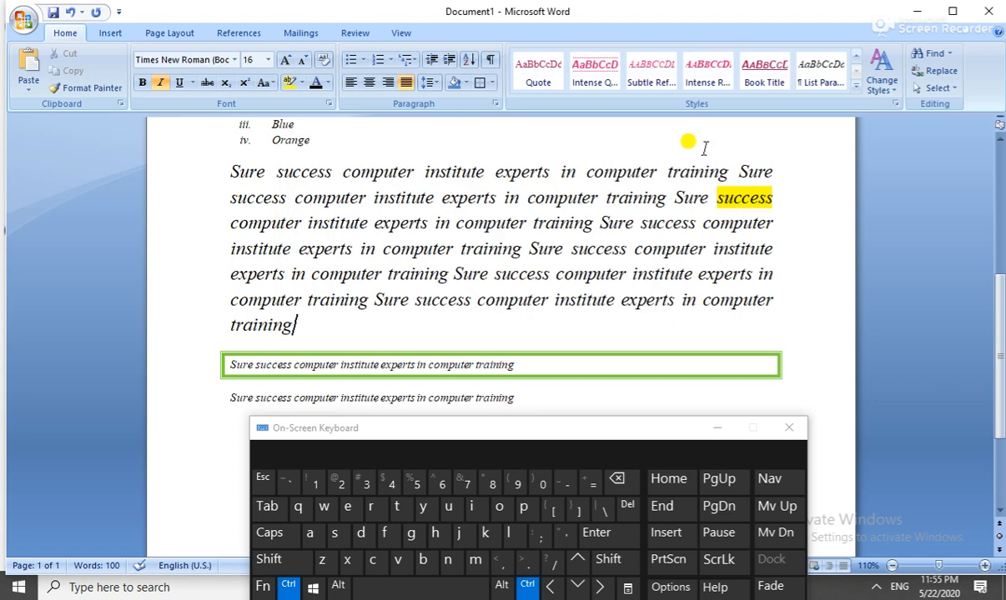
- Find the word "computer" and go through its successive occurrences, keeping the dialog clear of the matches
click(389, 535)
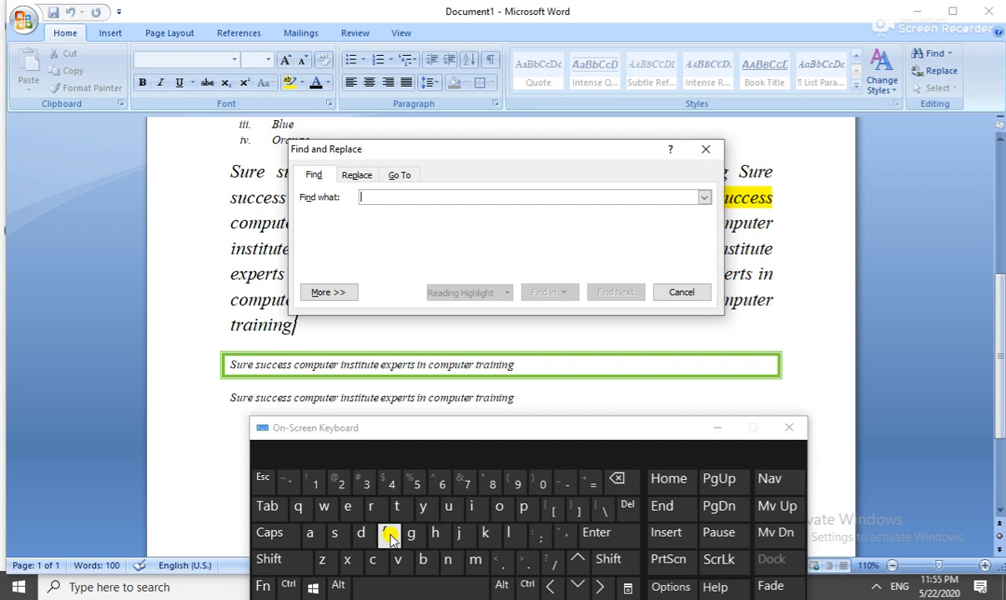
text(computer)
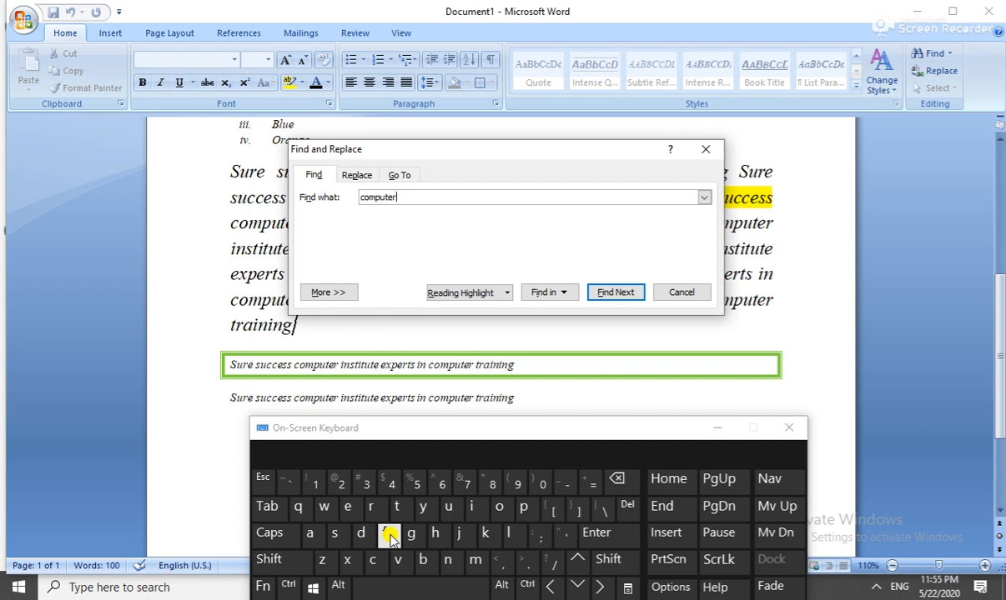
click(631, 294)
drag(554, 149, 804, 151)
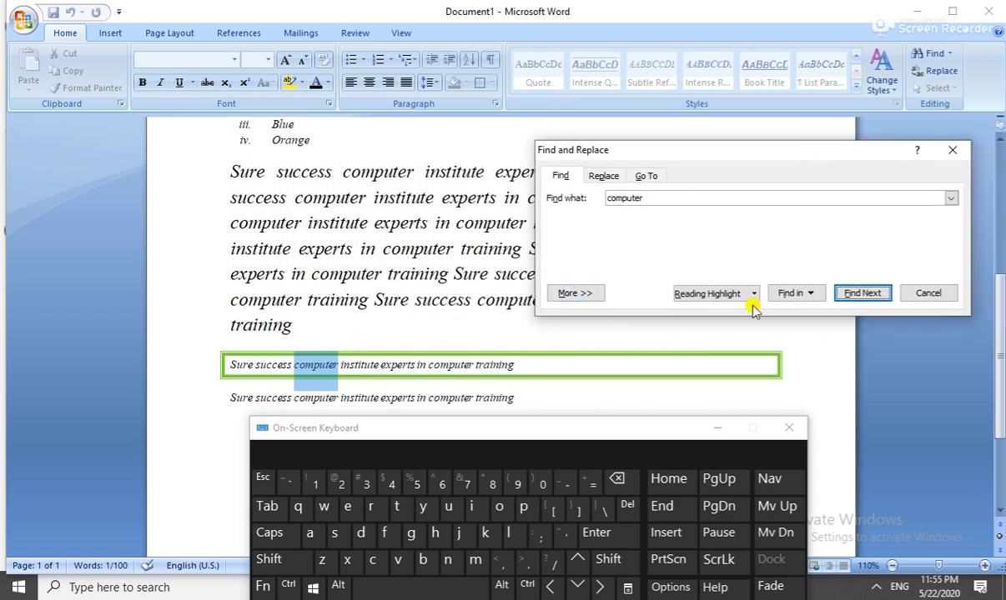
click(851, 296)
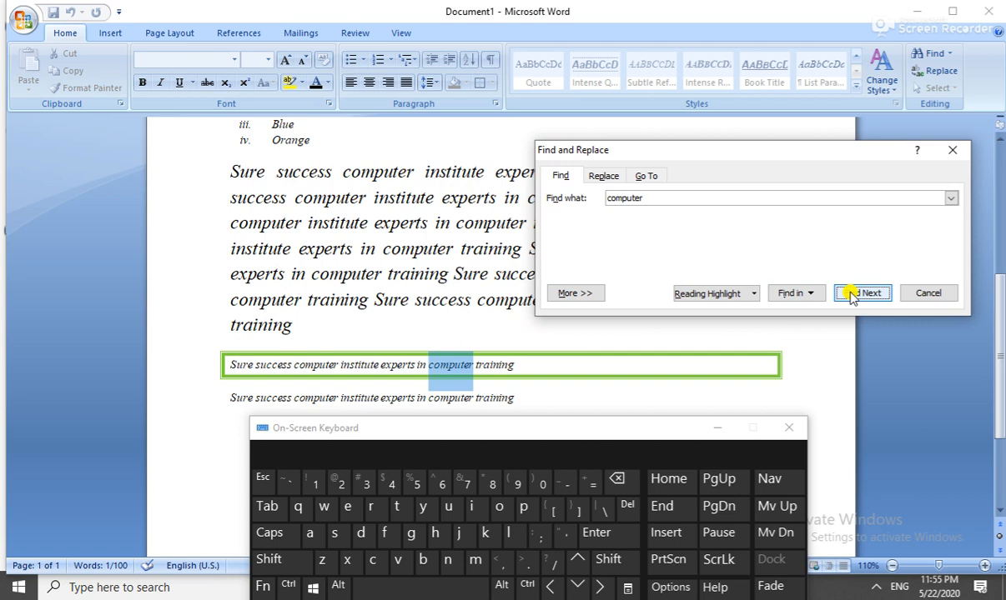
click(851, 296)
click(851, 296)
click(851, 296)
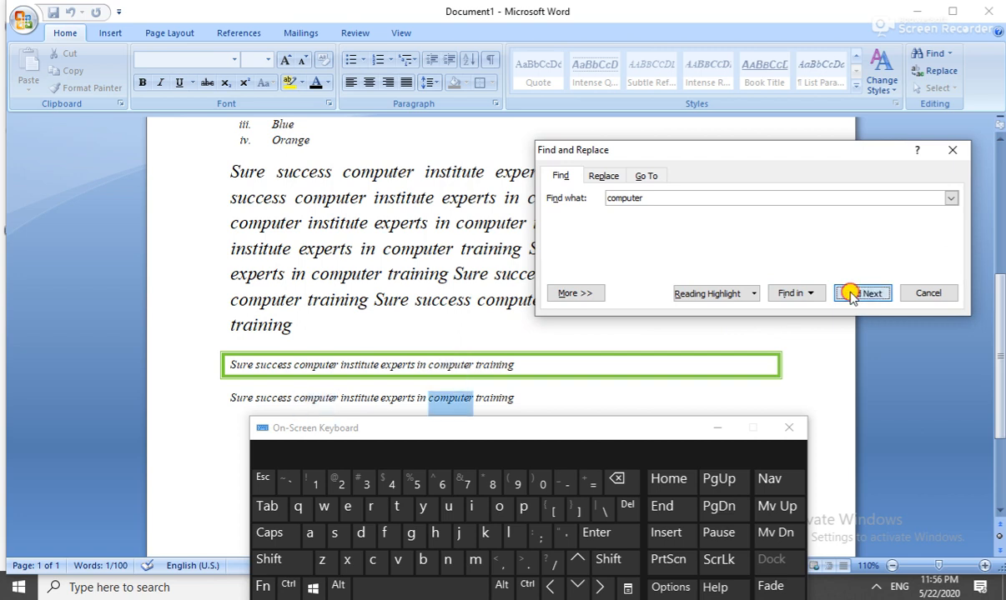
click(851, 296)
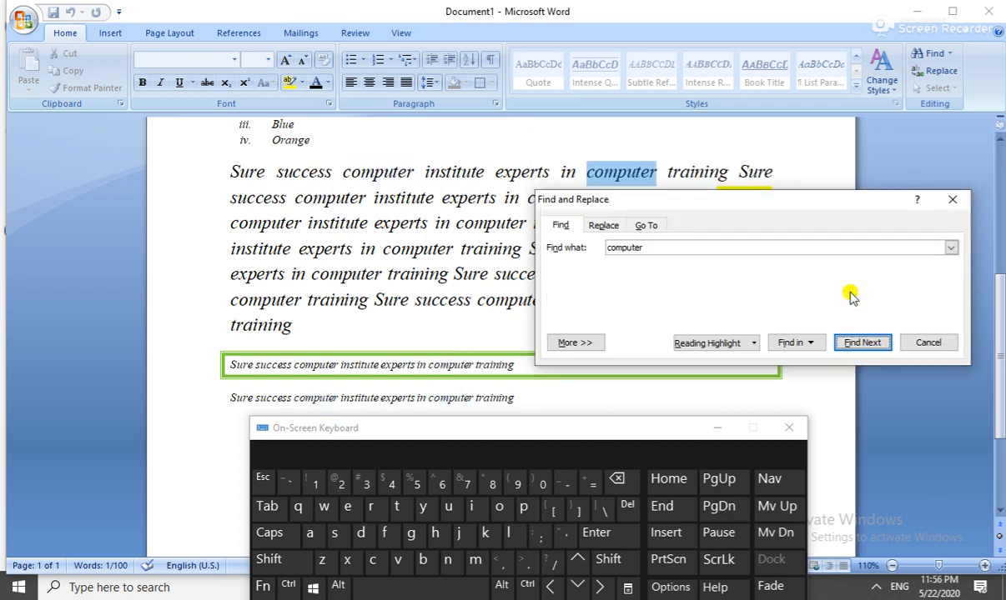
click(867, 342)
click(867, 341)
click(867, 342)
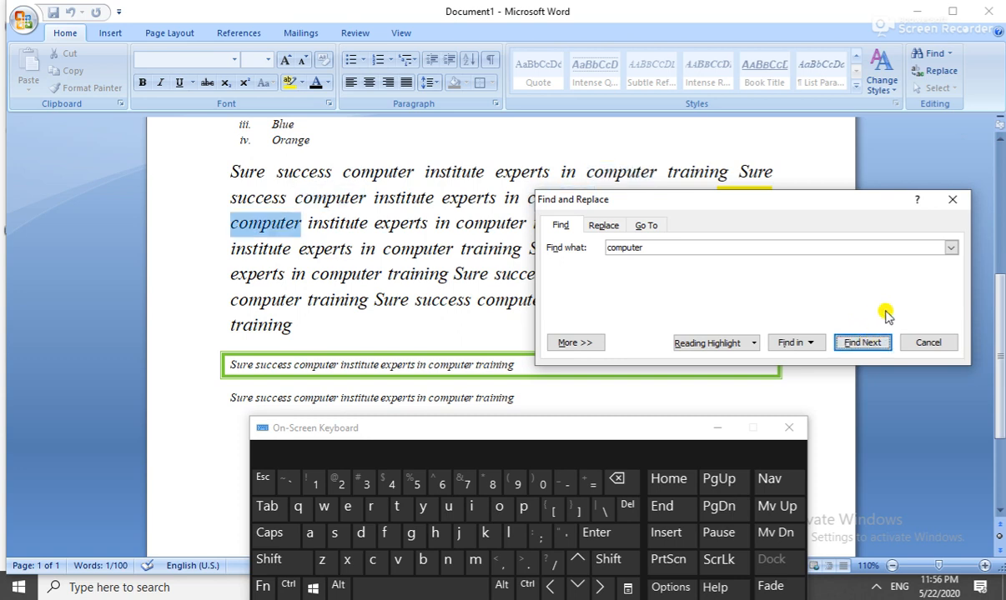
drag(873, 193, 808, 202)
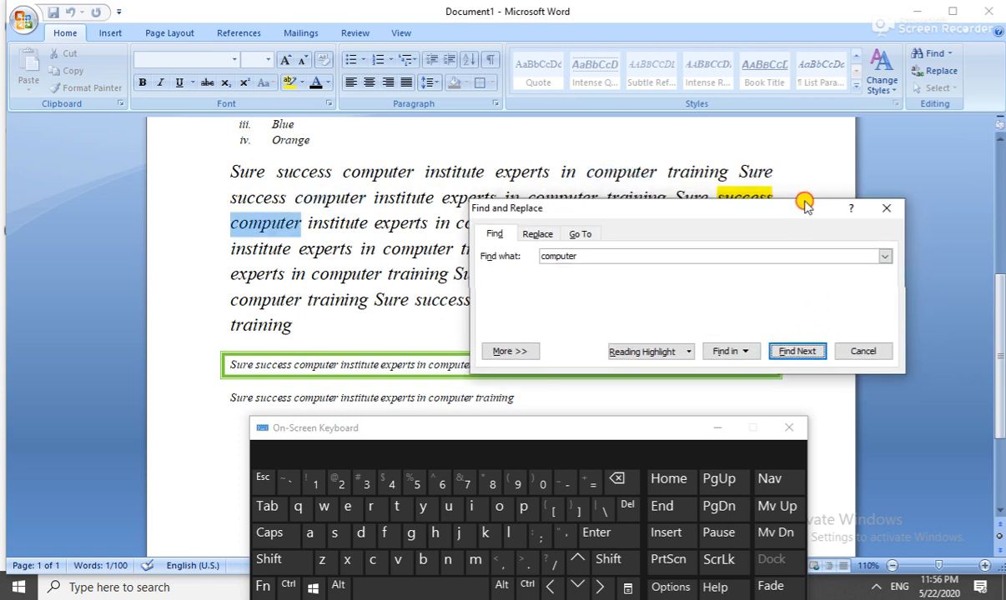
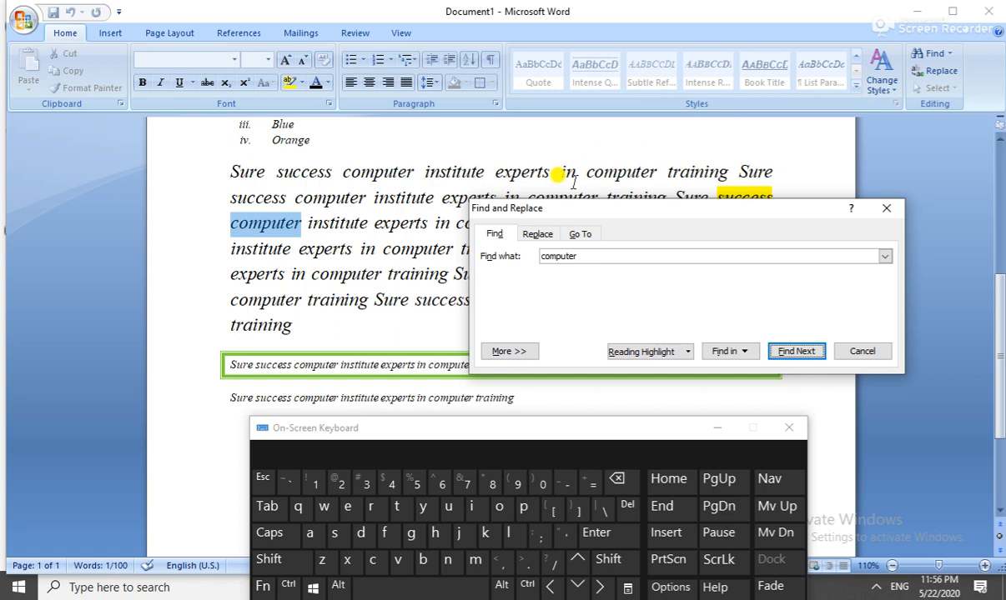
- Replace the currently found occurrence of "computer" with "mobile"
click(537, 236)
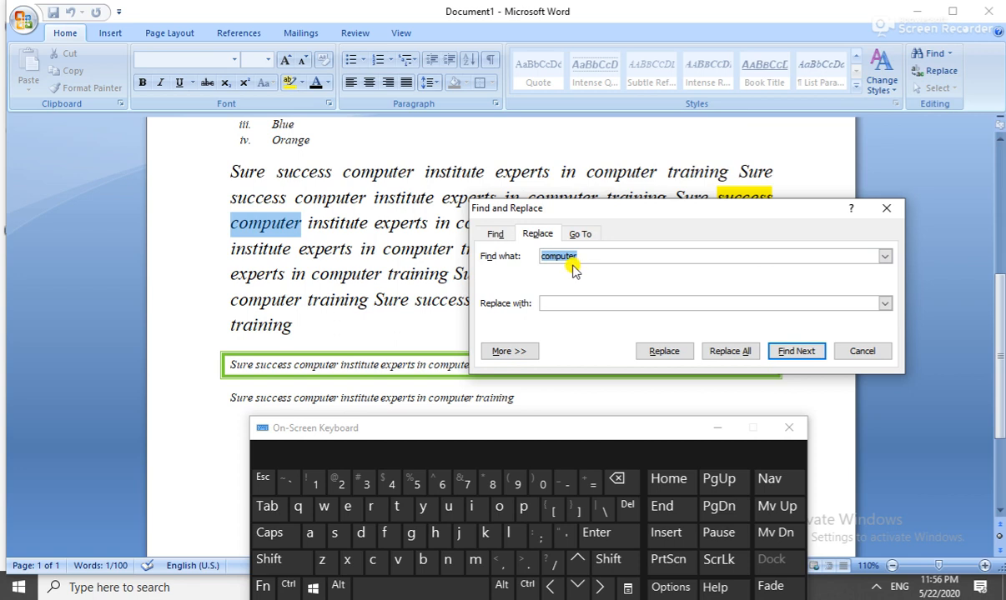
click(570, 305)
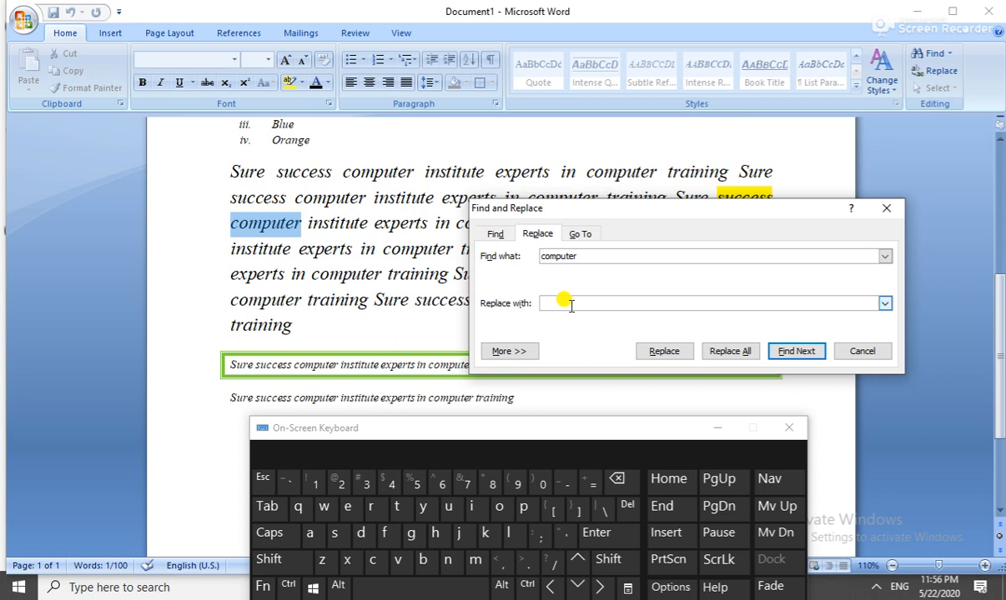
text(mobile)
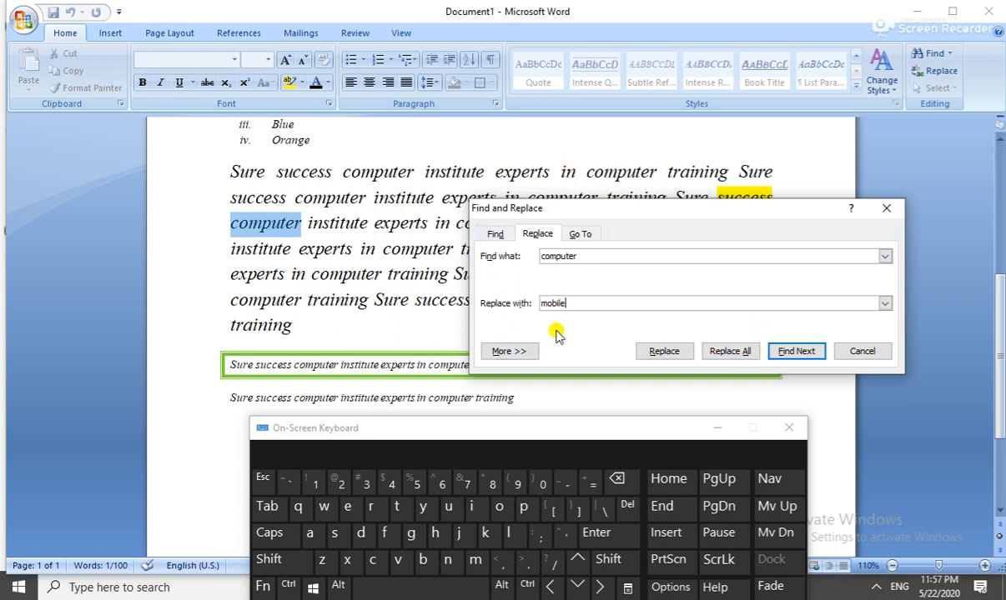
click(667, 351)
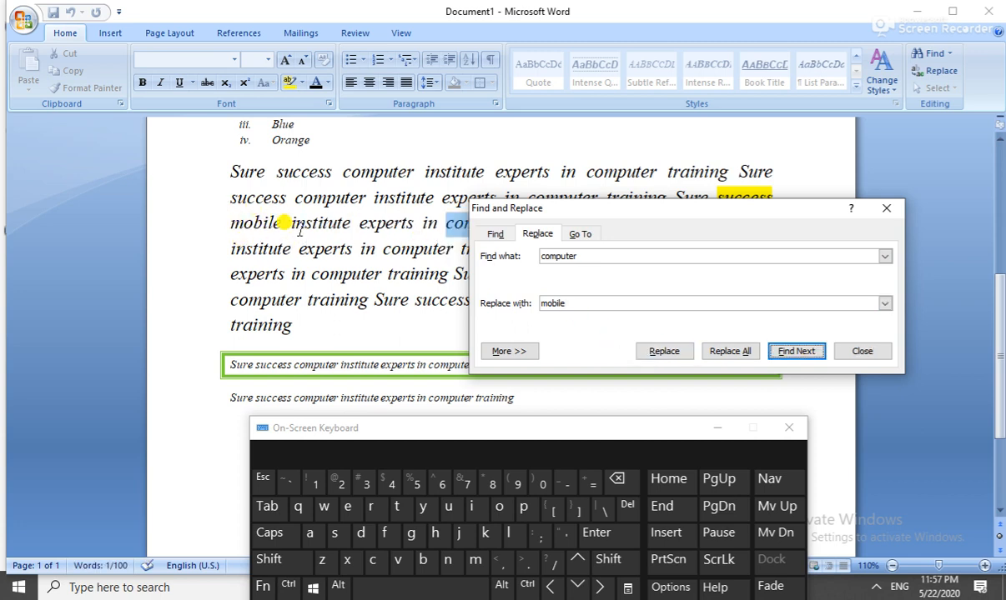
- Replace all remaining occurrences of "computer" with "mobile" in the document, keeping the dialog clear of the paragraph's upper lines
drag(572, 207, 580, 257)
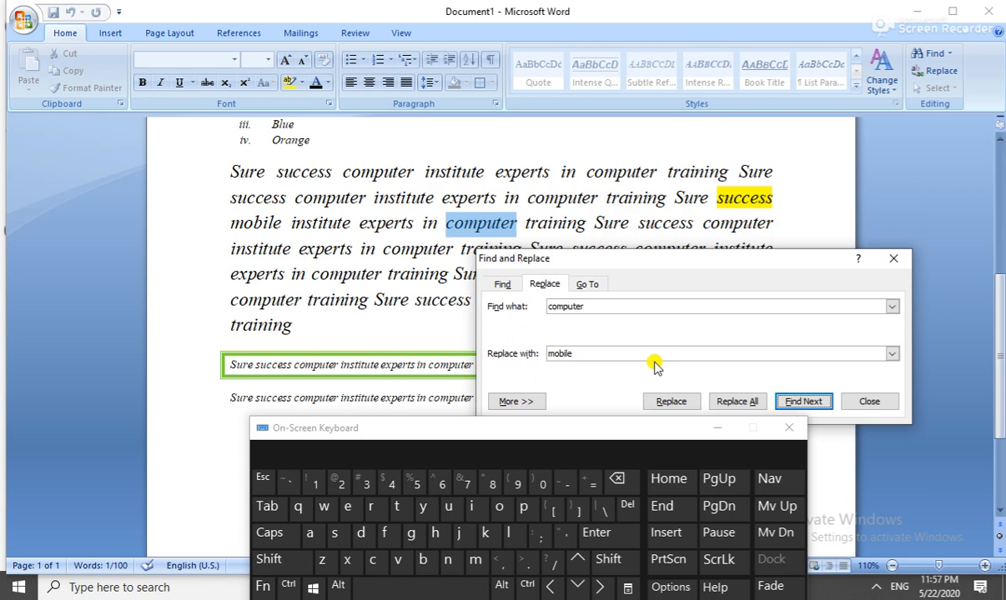
click(740, 402)
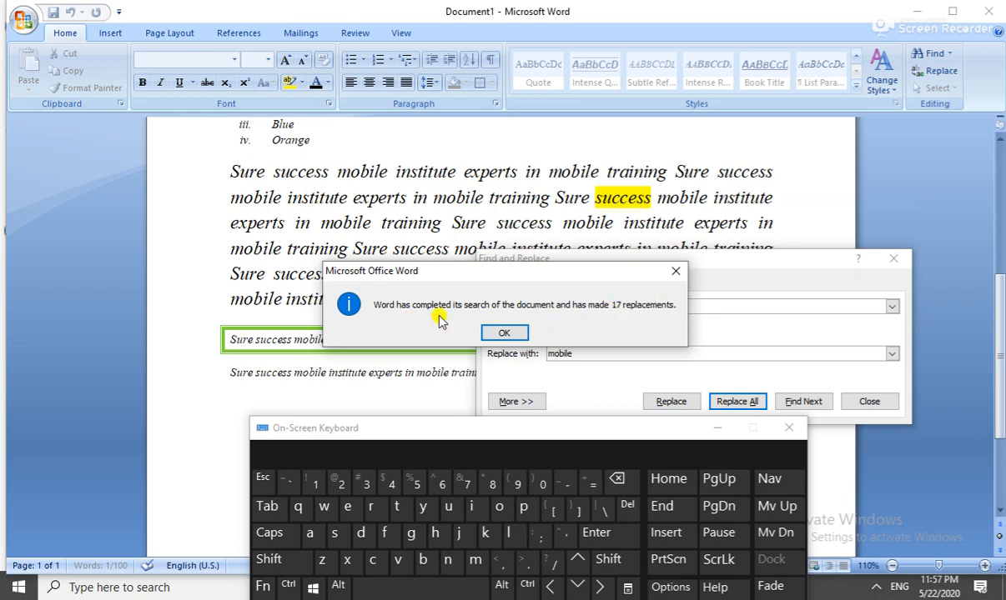
click(505, 335)
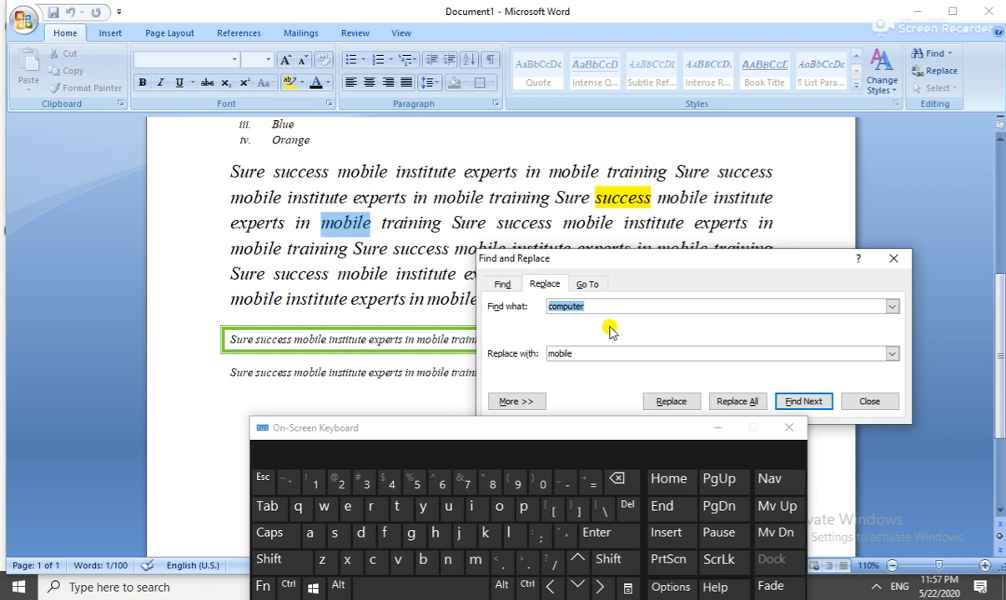
- Look at the Go To options of the Find and Replace dialog and close it without going anywhere
click(587, 285)
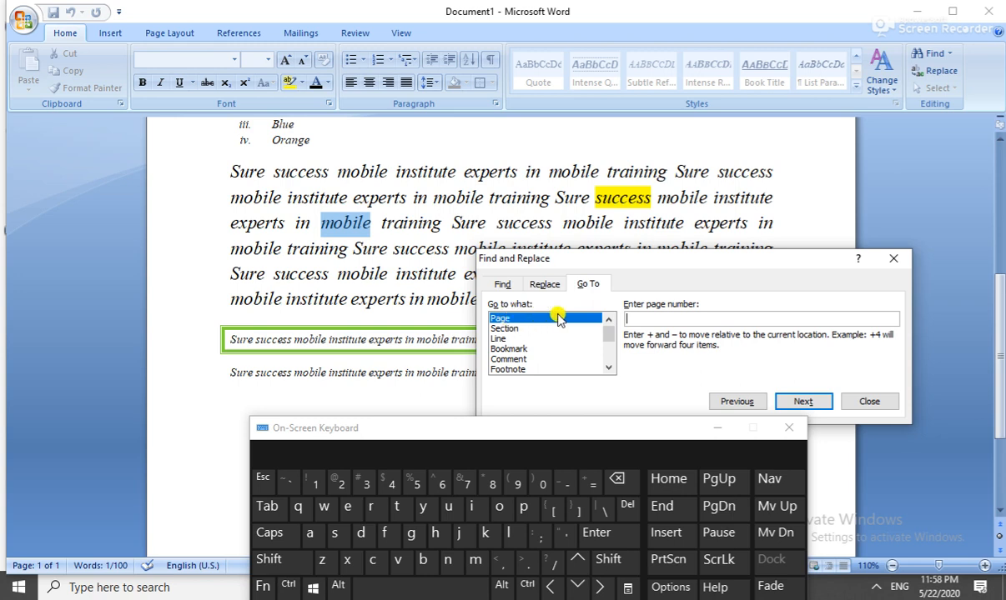
click(775, 215)
click(886, 261)
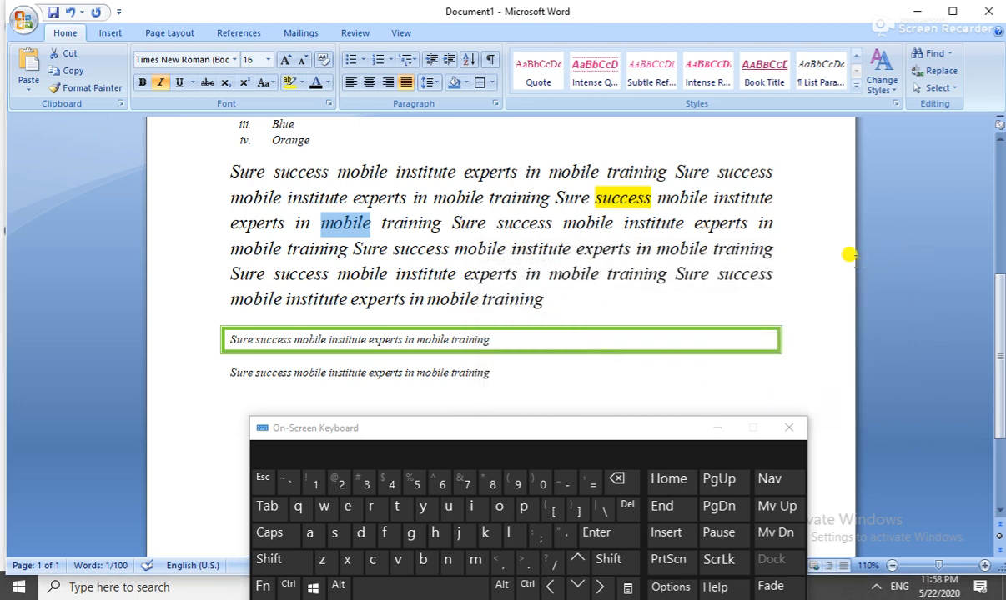
- Insert page breaks after the fourth line of the enlarged paragraph and below the last line of text
click(837, 258)
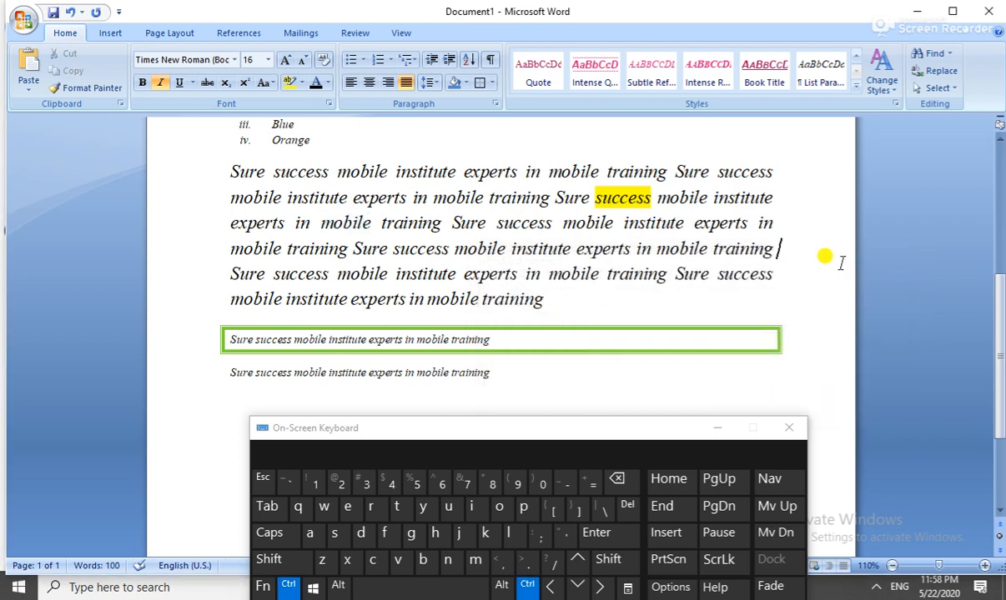
key(ctrl+Return)
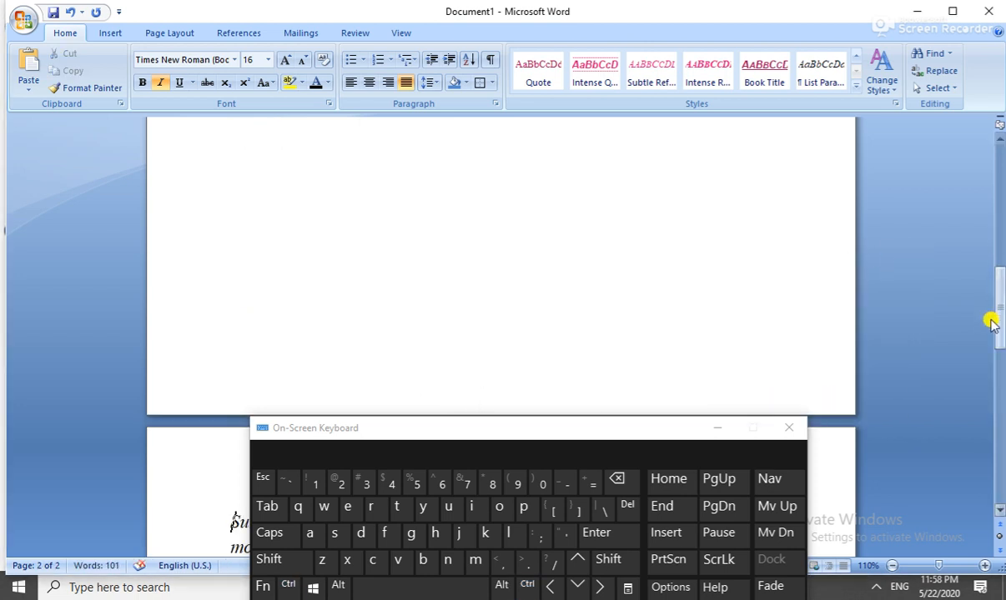
drag(1001, 316, 1001, 371)
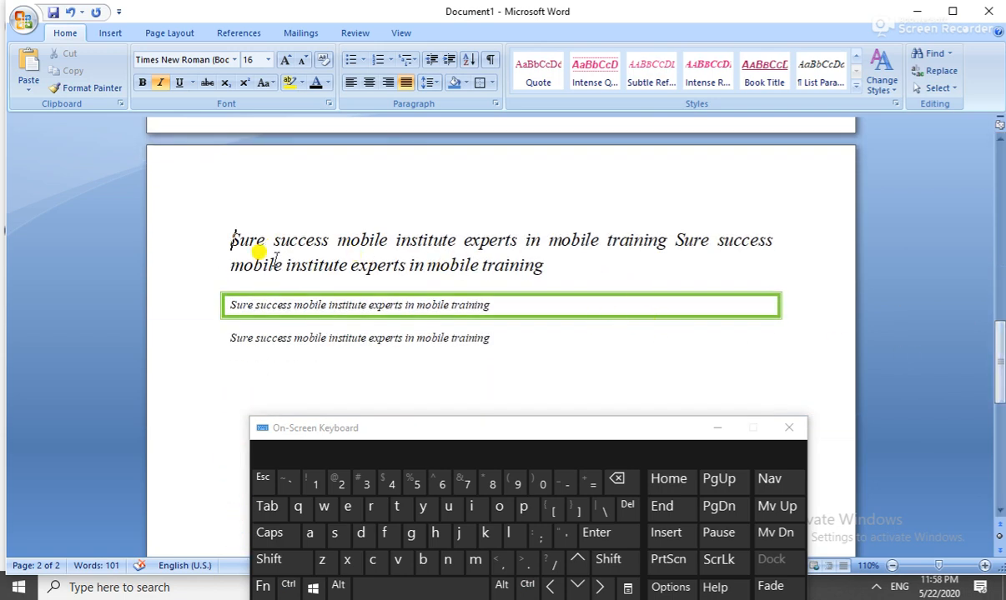
click(621, 380)
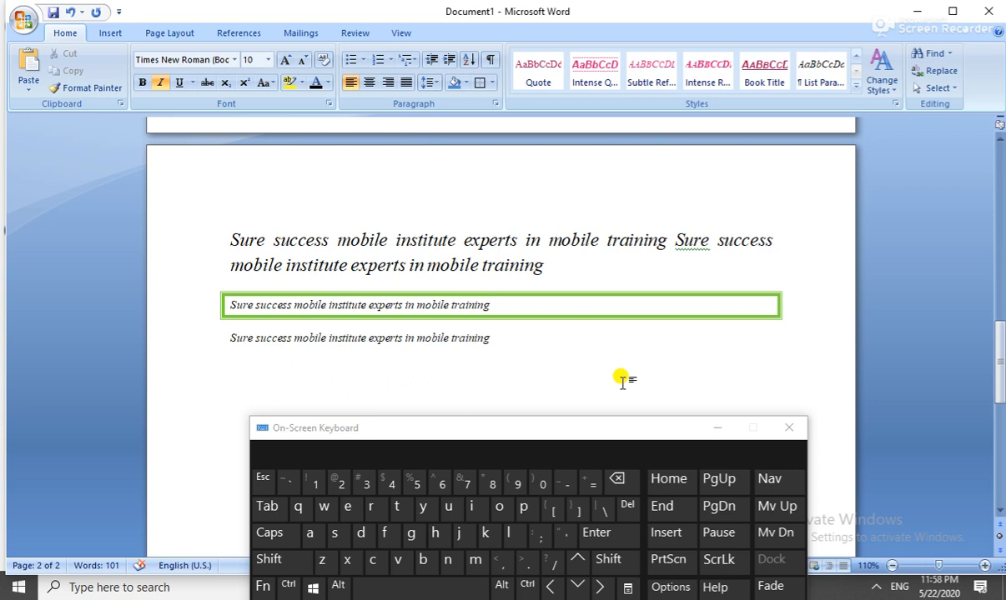
key(ctrl+Return)
- Add the line "Page 1" above "Color name" at the start of the first page
drag(1001, 379, 1003, 68)
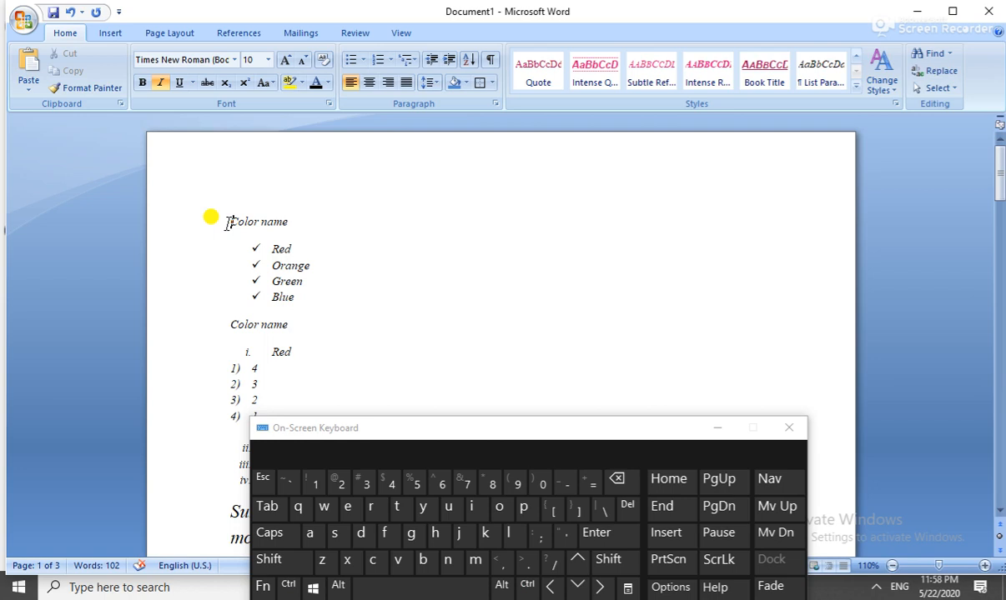
key(Return)
text(Page 1)
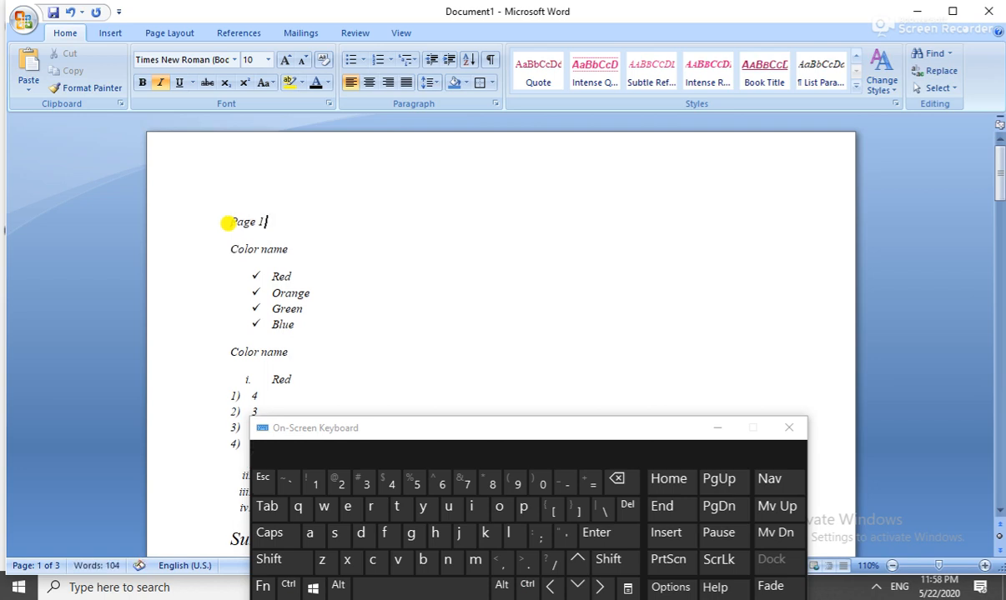
- Add the line "Page 2" above the large text at the start of the second page
drag(1000, 185, 1000, 241)
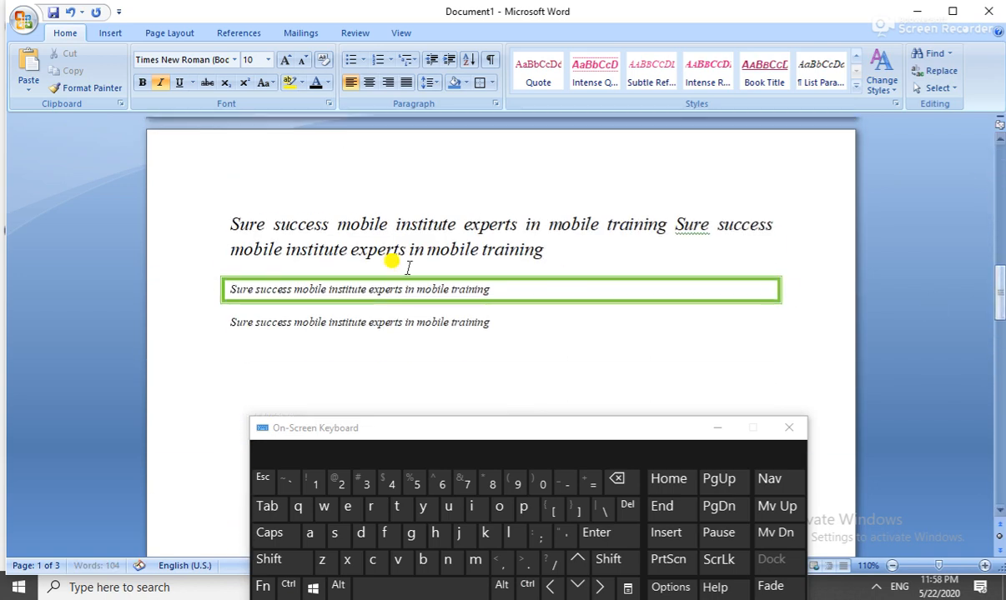
click(233, 218)
key(Return)
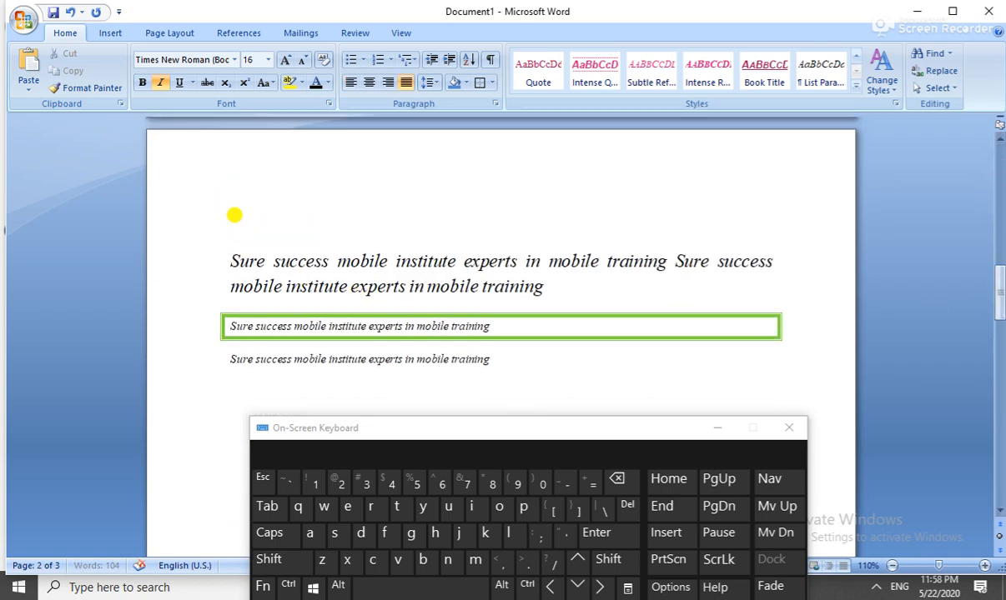
text(p)
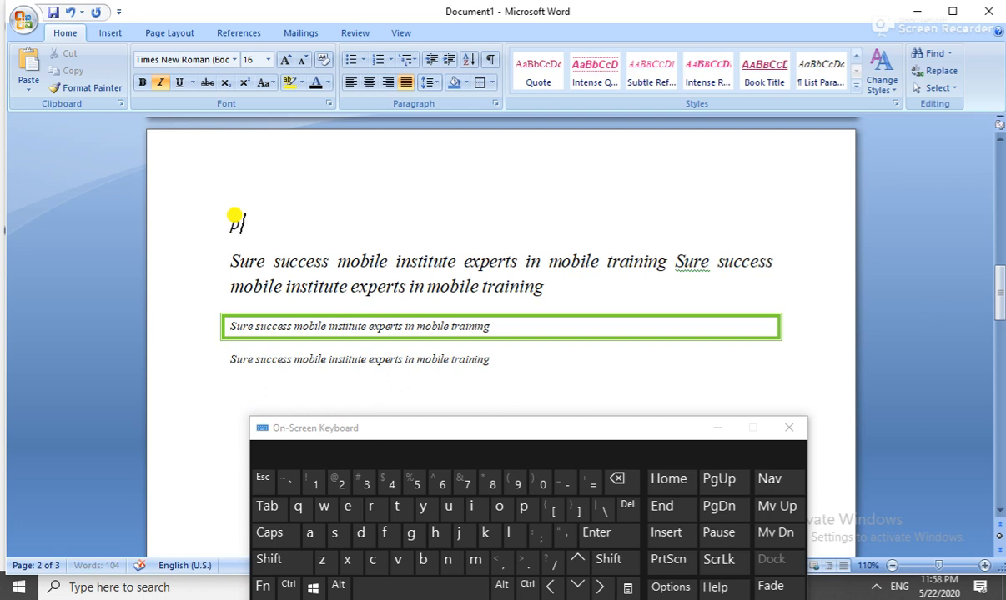
text(age 2)
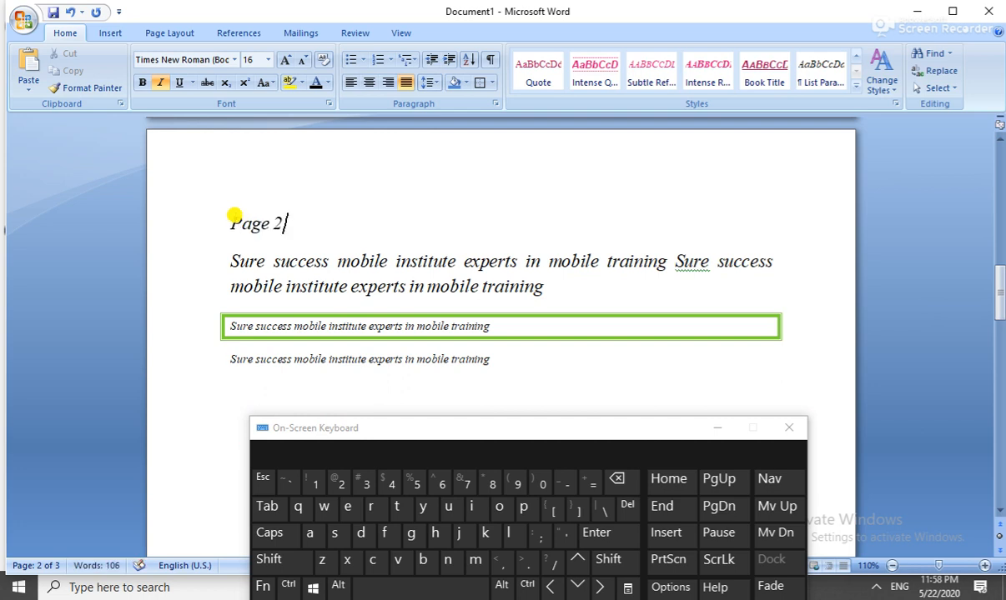
- Enter the line "Page 3" at the start of the empty third page
drag(998, 302, 998, 417)
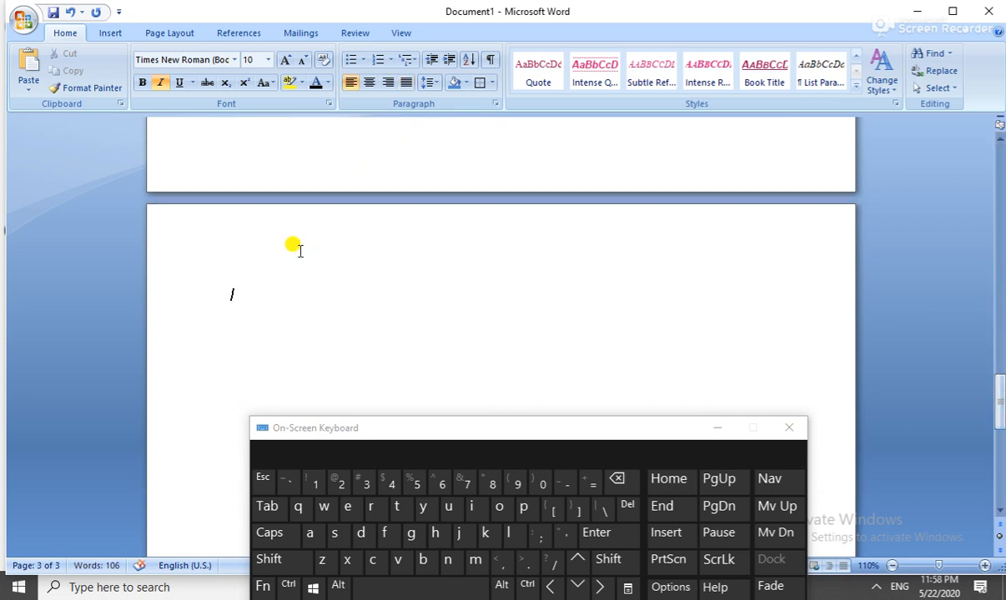
text(page)
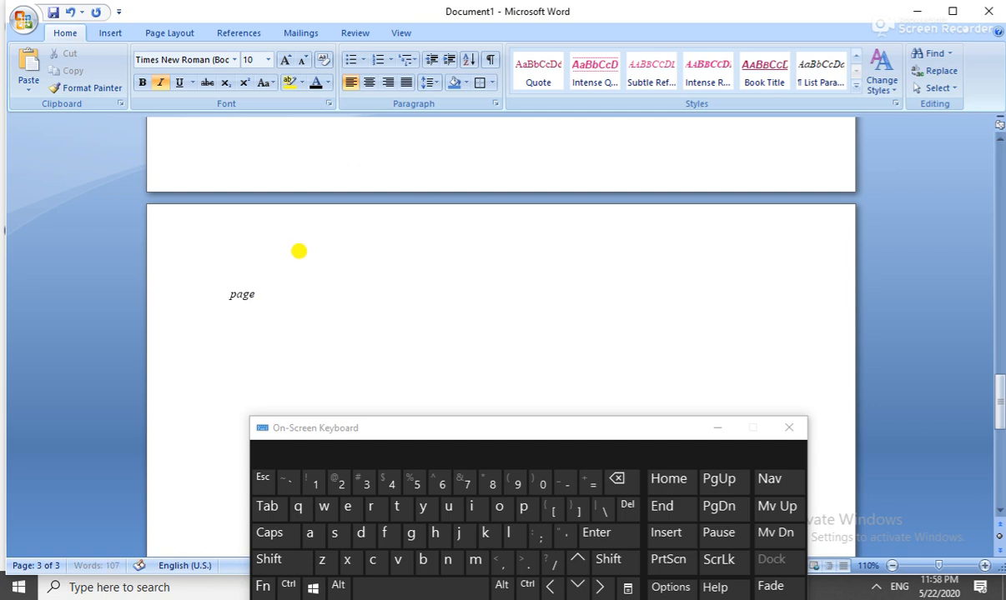
text( 3)
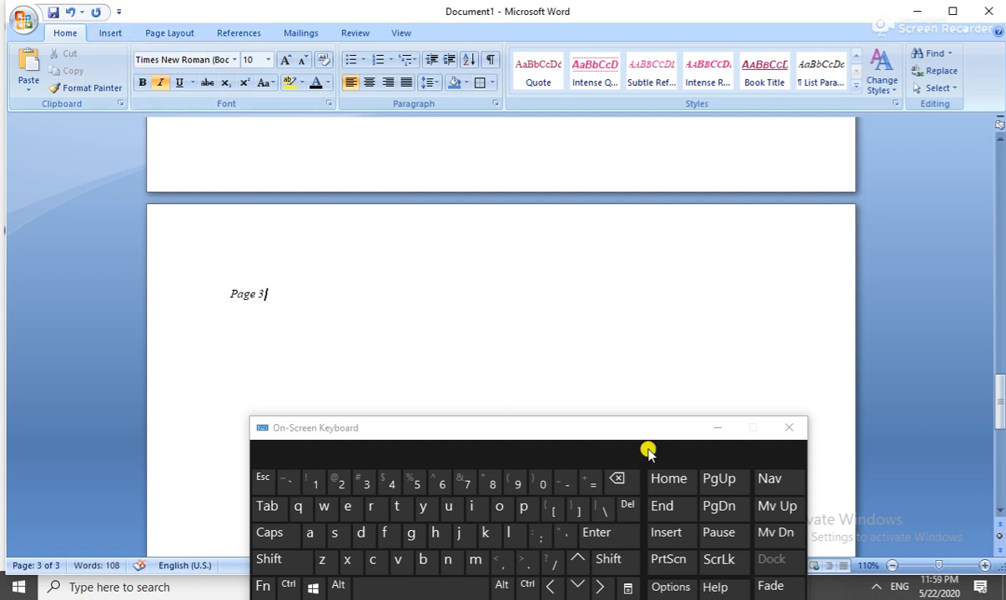
- Return to the first page, use Go To to jump to page 2, and close the dialog
drag(1001, 387, 1001, 158)
click(621, 256)
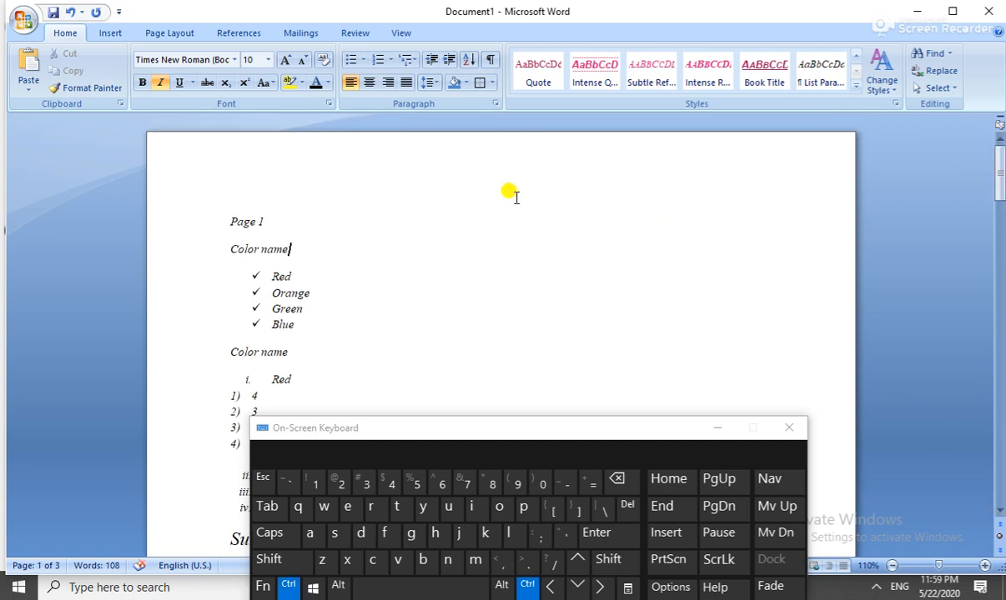
key(ctrl+f)
click(579, 233)
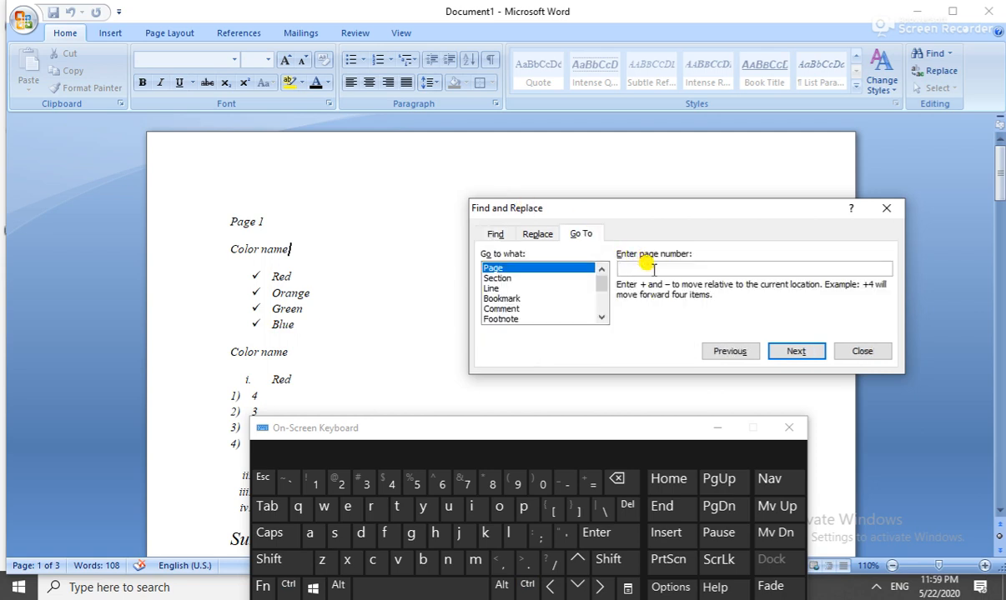
text(2)
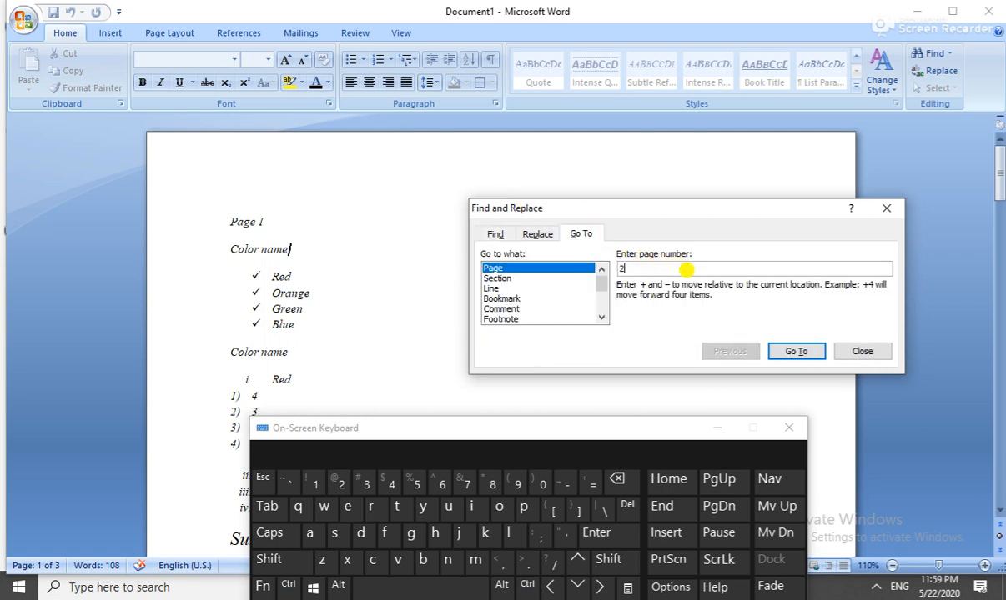
click(793, 351)
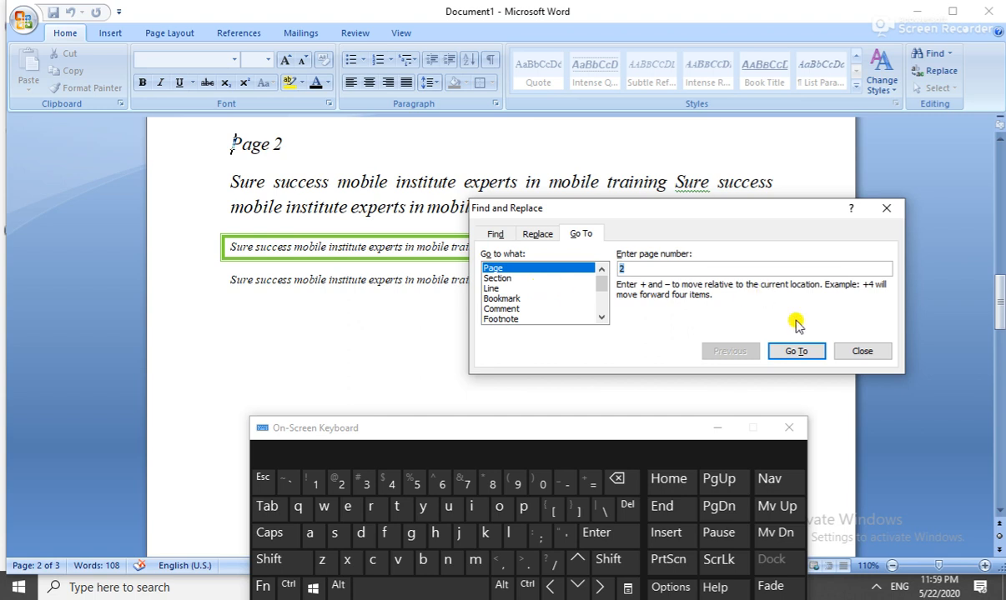
click(867, 354)
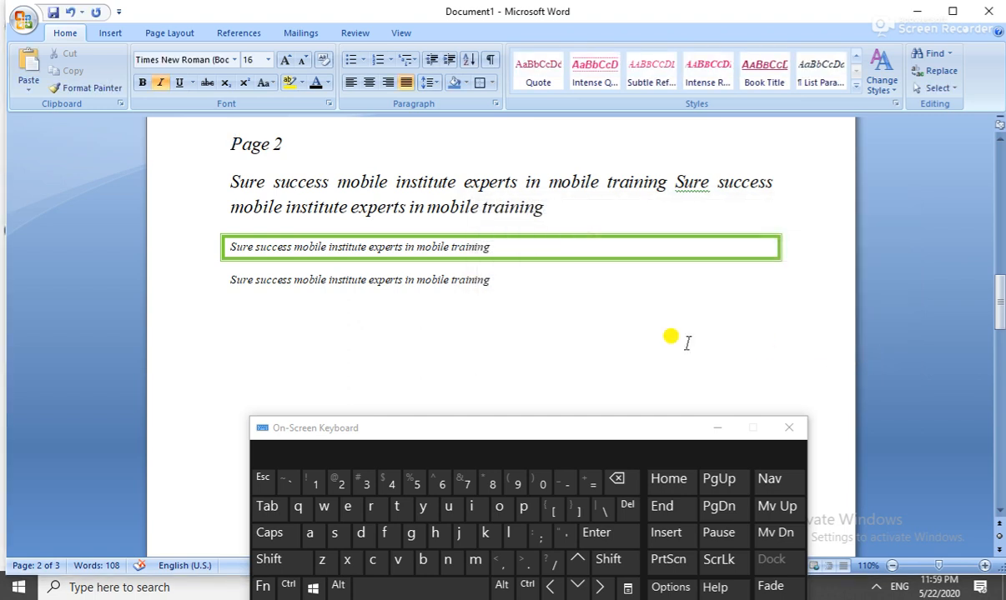
- Look at the Insert commands, return to the Home commands, and close the On-Screen Keyboard
click(674, 429)
drag(674, 428, 759, 229)
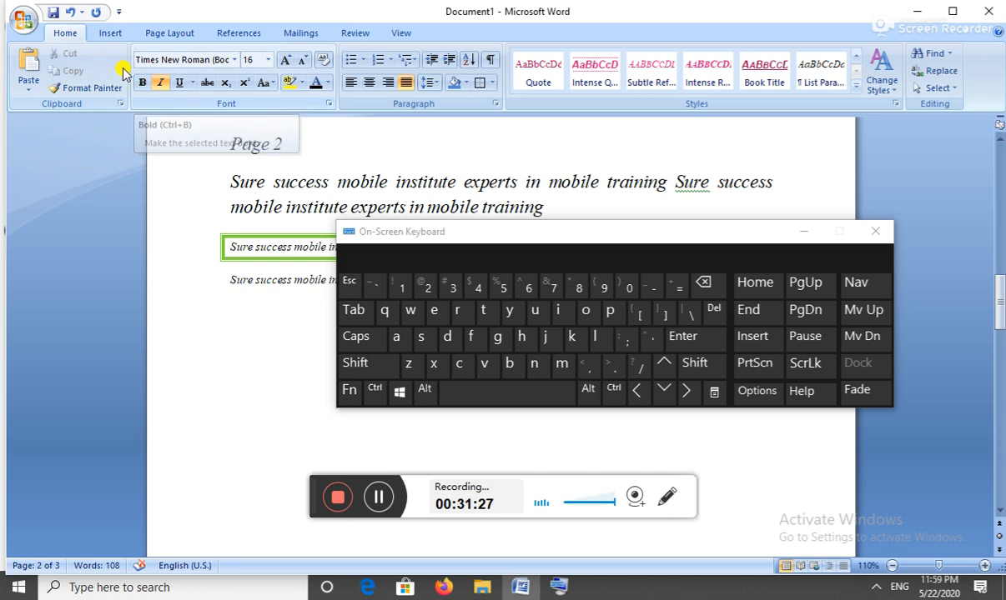
click(113, 36)
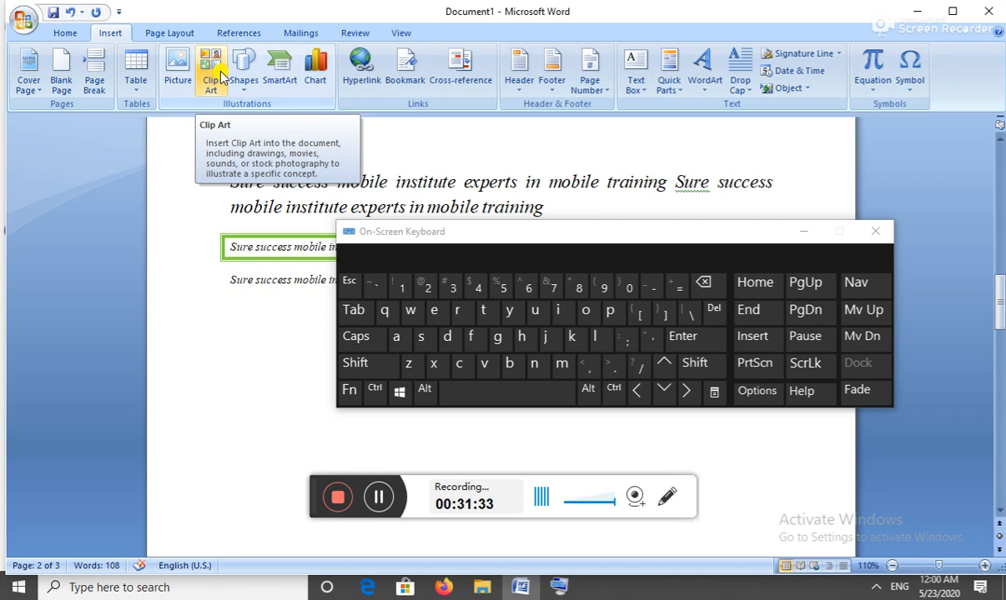
click(66, 33)
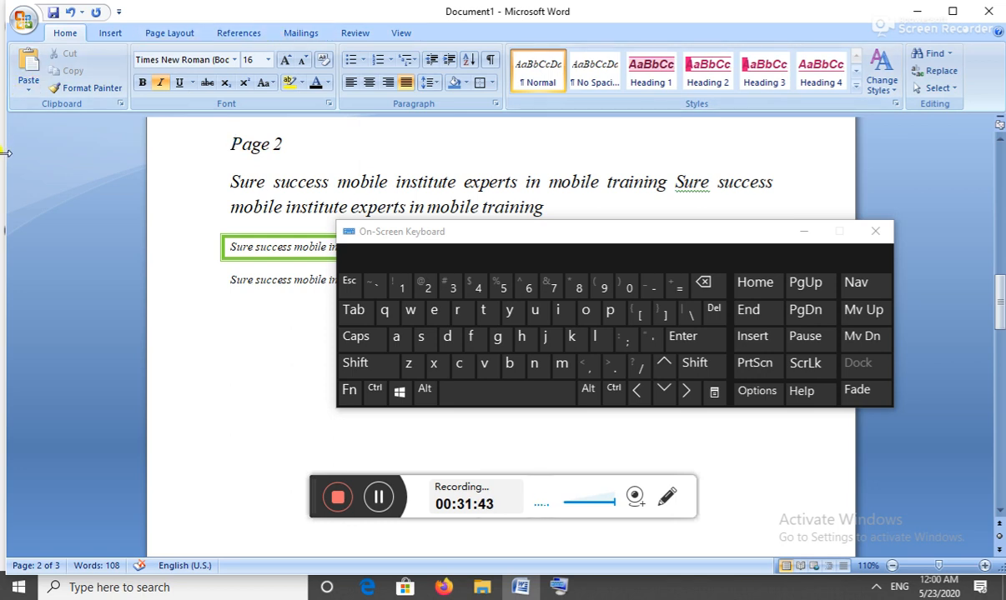
click(875, 231)
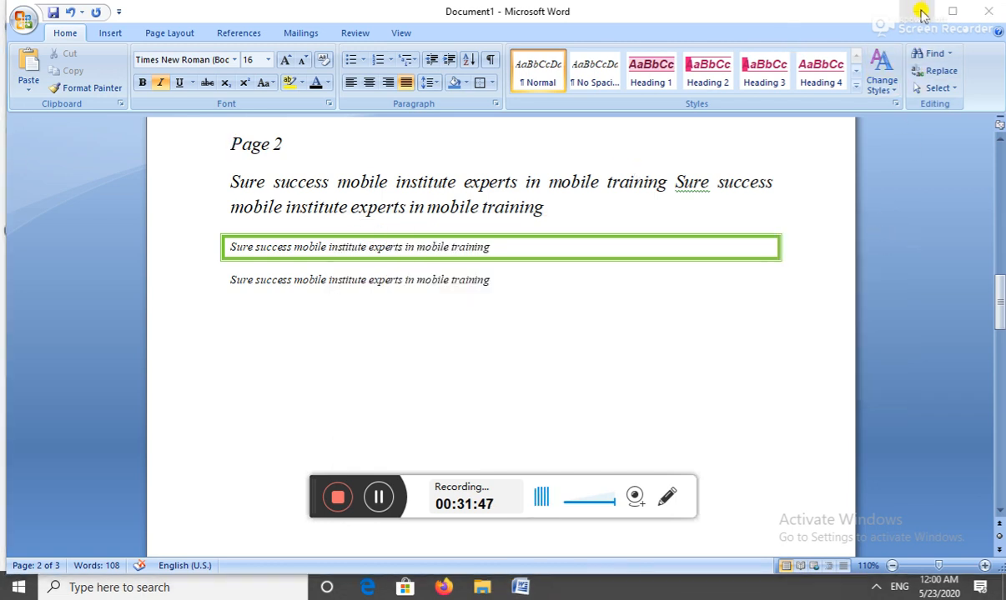